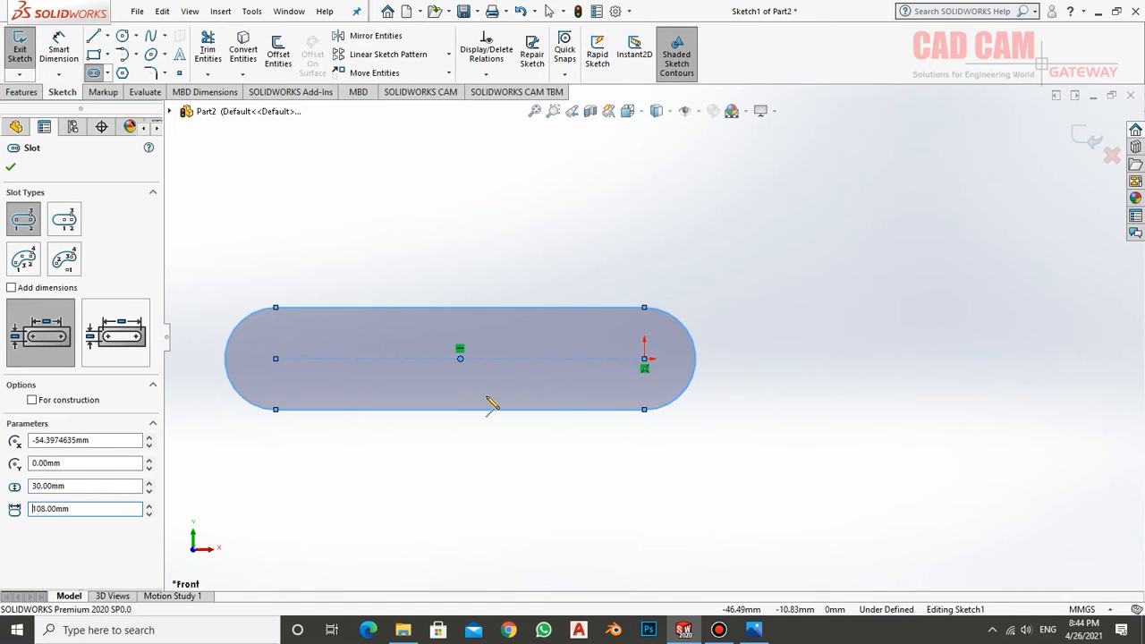
- Sketch a second straight slot around the first, sharing its two arc centres, 68 mm wide and 108 mm between centres
key("Escape")
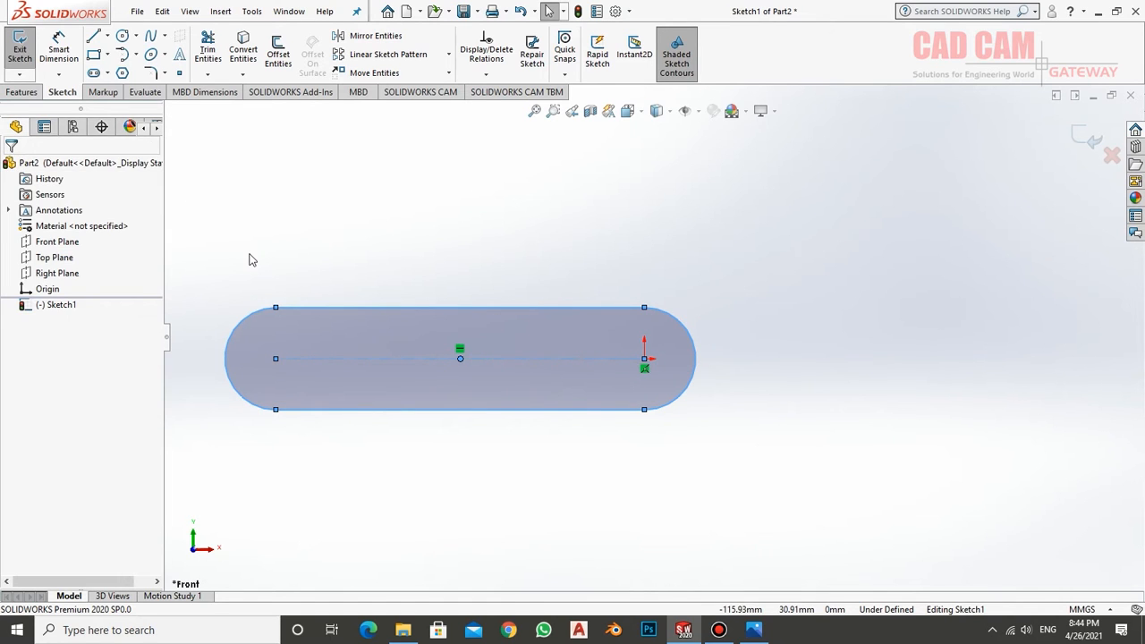
left_click(92, 74)
left_click(644, 359)
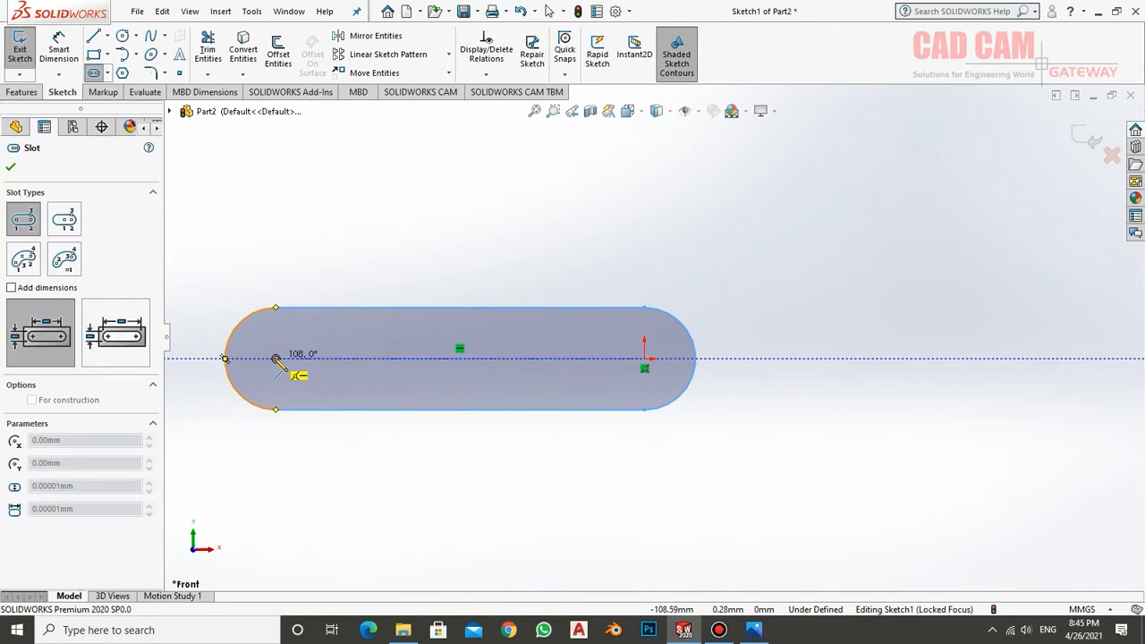
left_click(275, 359)
left_click(275, 258)
left_click_drag(98, 486, 11, 488)
type("68")
left_click(97, 509)
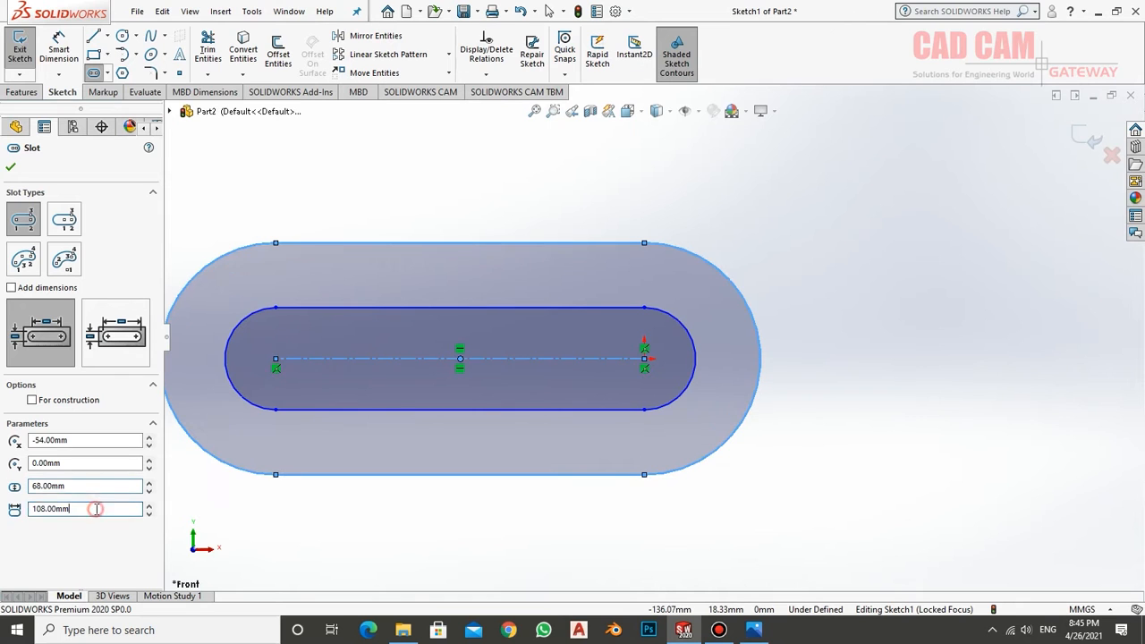
key("Escape")
- Extrude the ring between the two slots to a depth of 52 mm
left_click(20, 47)
left_click(26, 51)
scroll(551, 352, "up", 4)
middle_click_drag(551, 353, 590, 347)
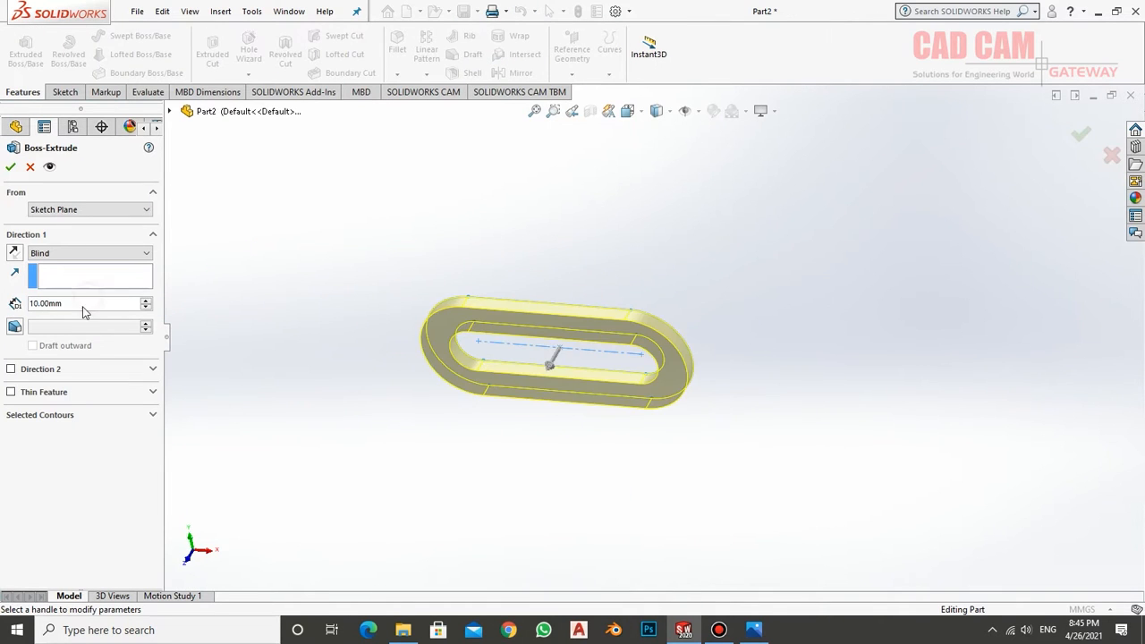
left_click_drag(82, 307, 6, 306)
type("50")
left_click(13, 167)
mouse_move(501, 344)
middle_mouse_down()
mouse_move(471, 347)
mouse_move(458, 367)
middle_mouse_up()
- Check the pictorial view in the reference drawing 3.jpg, return to the part and open a new sketch on the Front Plane
left_click(754, 630)
left_click_drag(845, 288, 840, 532)
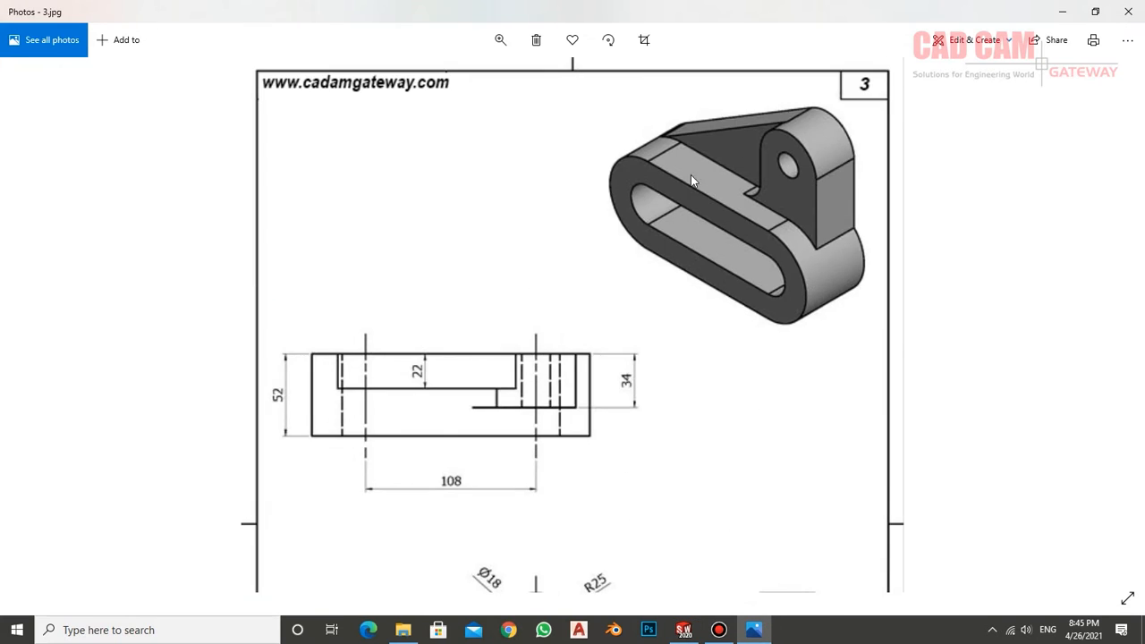
left_click(685, 629)
left_click(56, 259)
left_click(69, 237)
left_click(68, 336)
left_click(127, 314)
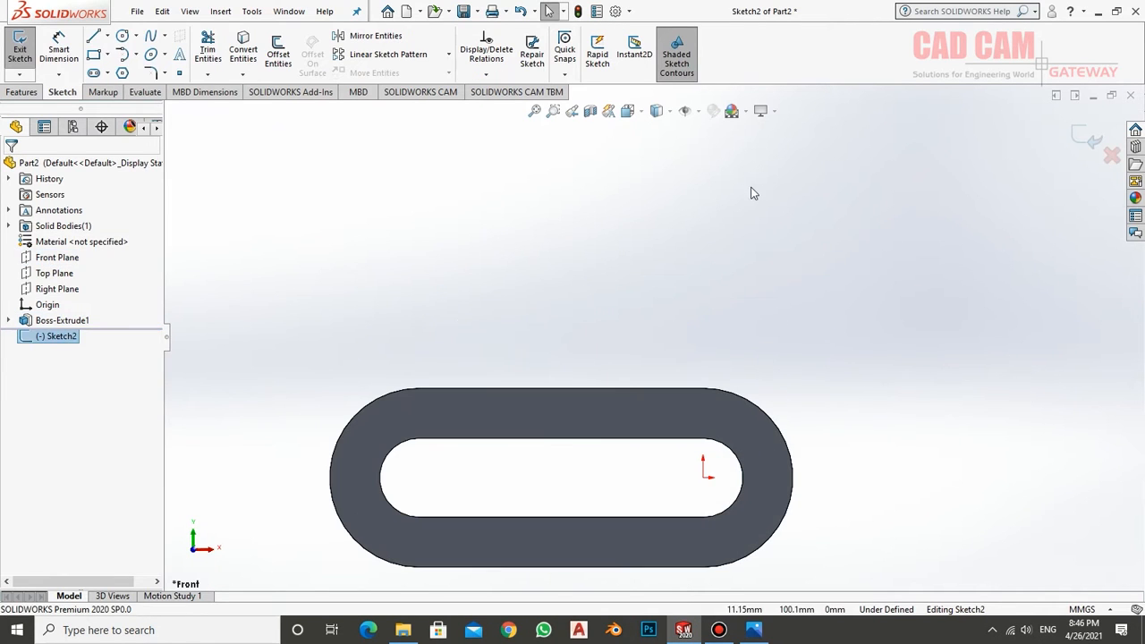
- Draw a vertical construction line up from the origin and dimension its length as 76 mm
left_click(107, 37)
left_click(130, 71)
left_click(703, 477)
left_click(702, 253)
left_click(59, 48)
left_click(703, 331)
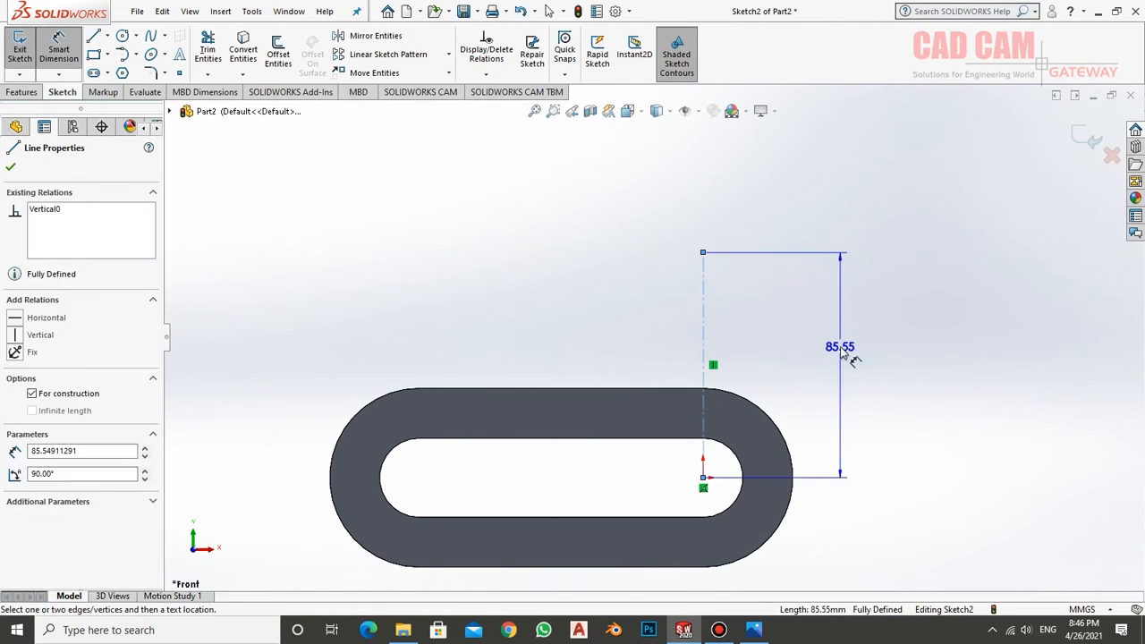
left_click(841, 361)
type("76")
key("Return")
- Draw a circle of radius 25 mm centred on the construction line's upper end
left_click(123, 37)
left_click(703, 278)
left_click(762, 306)
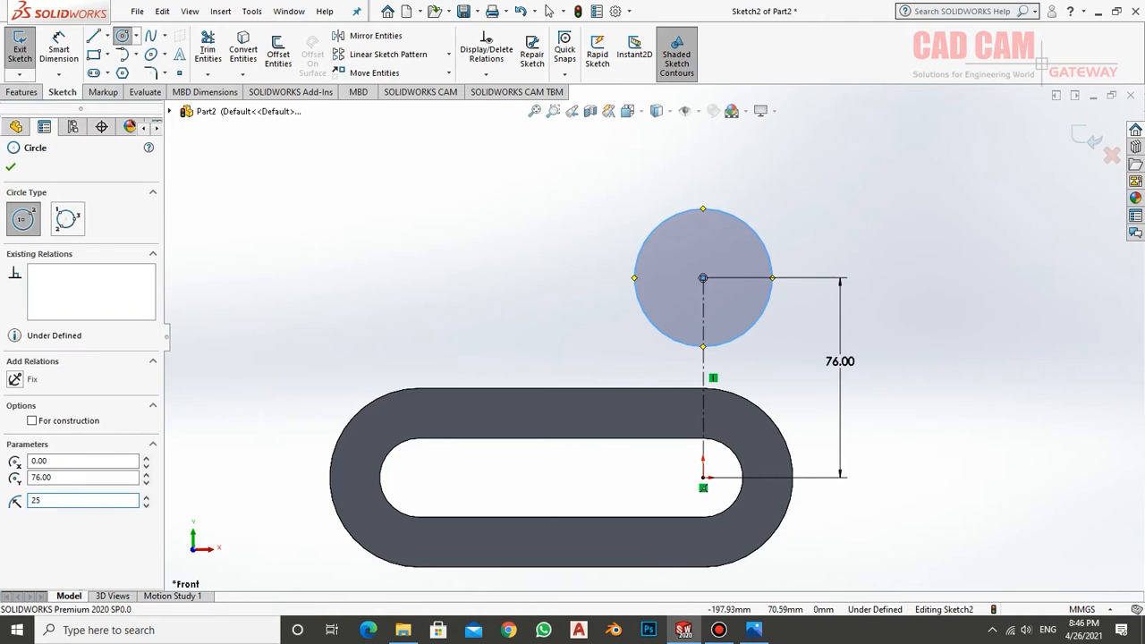
- Draw two vertical lines from the circle's left and right quadrant points down to the slotted body's outer edge
key("l")
left_click(637, 278)
left_click(638, 389)
key("Escape")
left_click(93, 37)
left_click(768, 278)
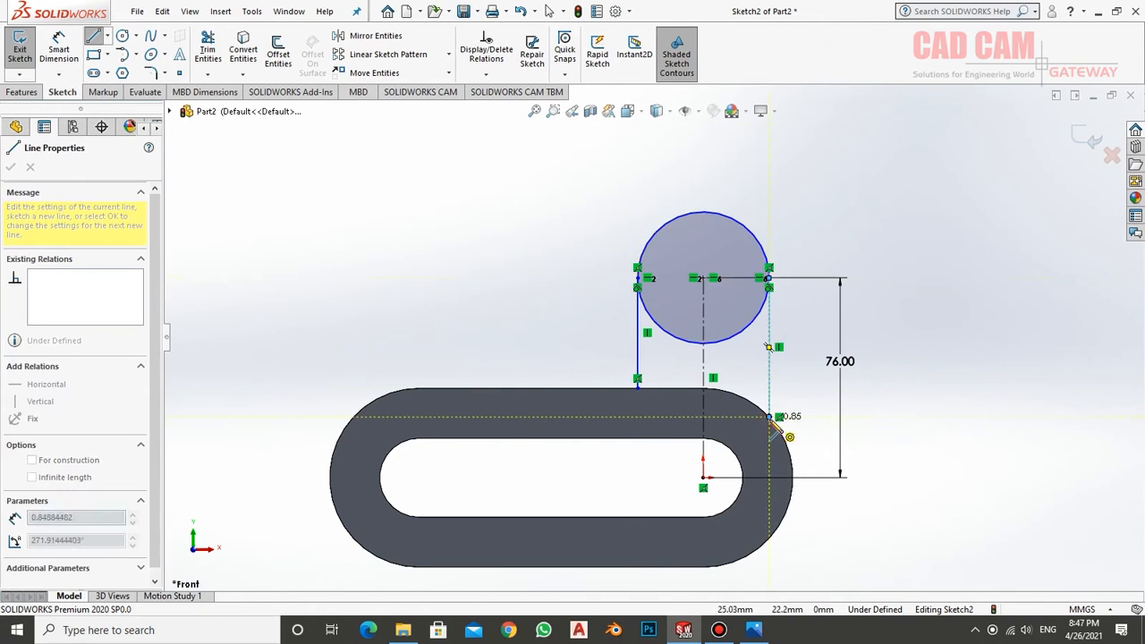
left_click(769, 417)
key("Escape")
- Convert the slotted body's upper straight edge and right-hand arc edge into sketch entities
left_click(244, 48)
left_click(673, 388)
left_click(12, 166)
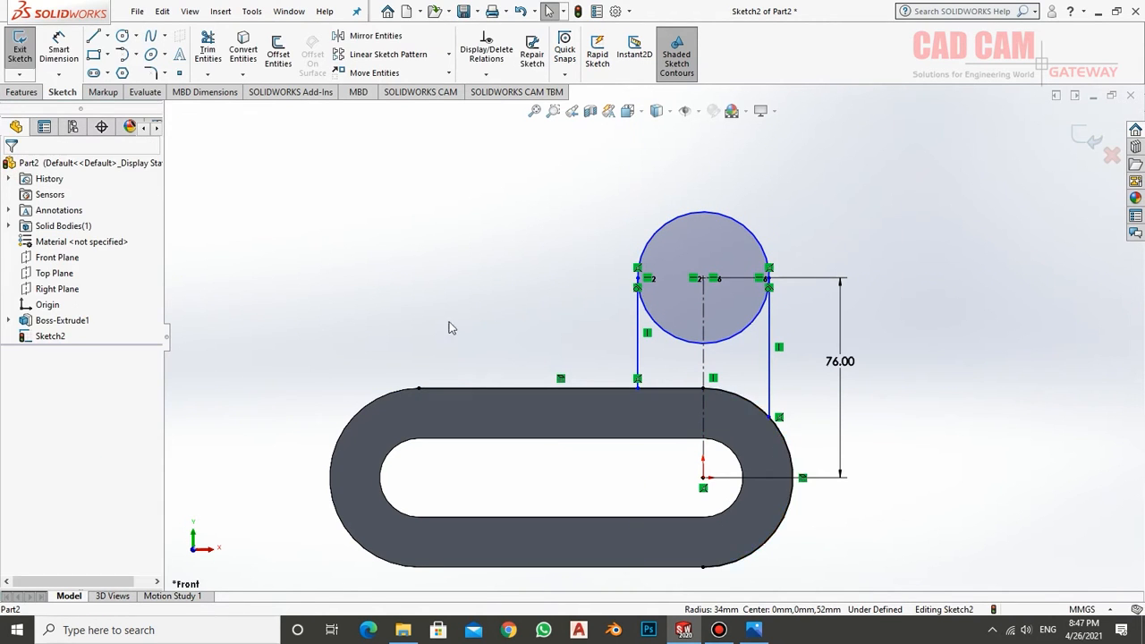
- Trim the converted edges outside the two vertical lines and the circle's lower half to leave a closed lug outline
left_click(207, 48)
left_click_drag(586, 371, 581, 405)
left_click_drag(805, 436, 784, 447)
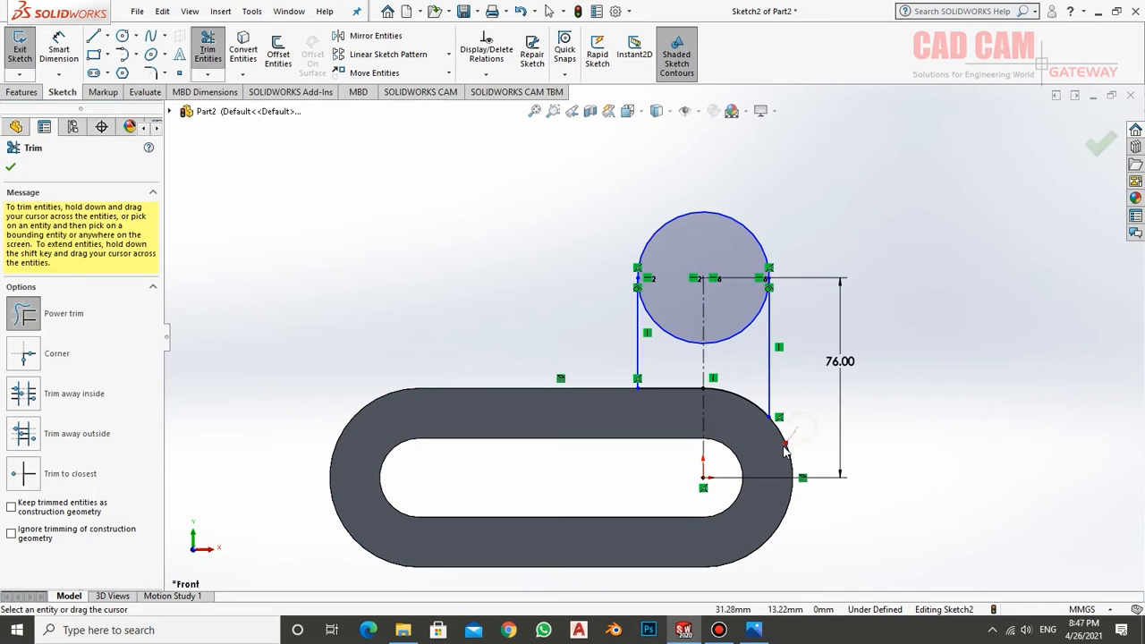
left_click(10, 167)
left_click(207, 48)
left_click_drag(670, 296, 659, 346)
key("Escape")
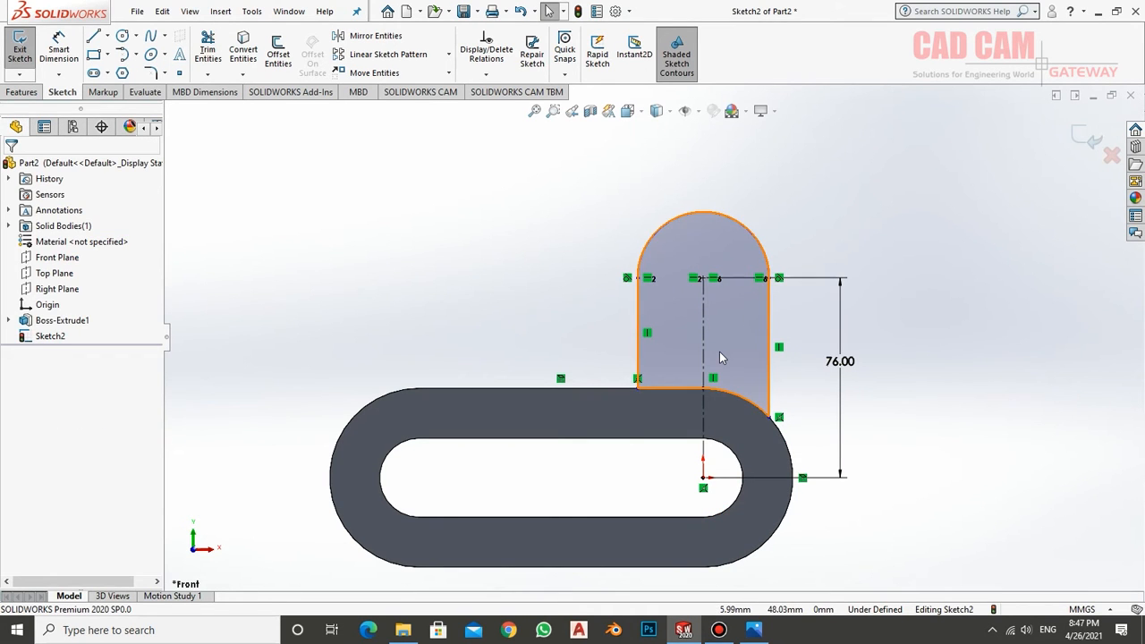
- Check the reference drawing, and add an 18 mm diameter hole circle at the centre of the lug's arc
key("alt+Tab")
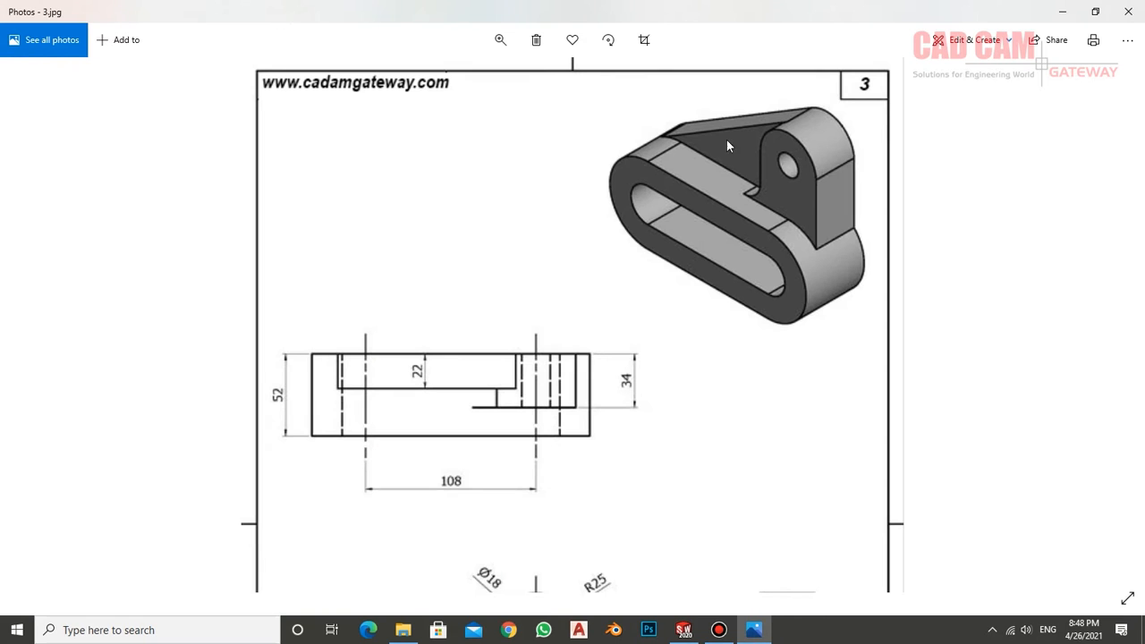
key("alt+Tab")
left_click(122, 36)
left_click(703, 278)
left_click(718, 293)
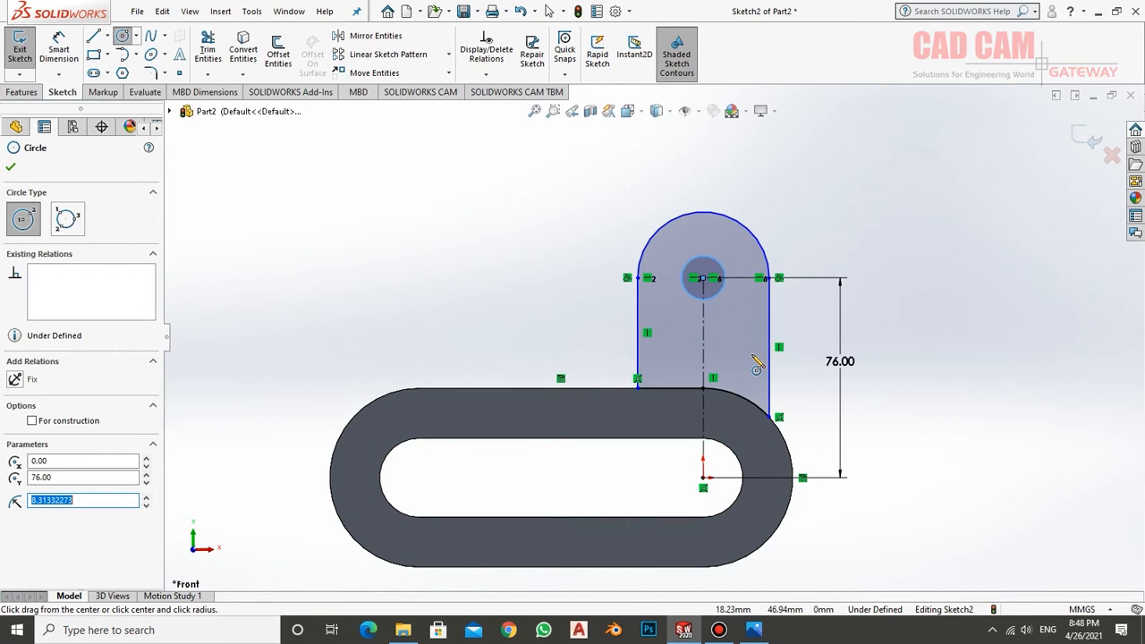
left_click(59, 49)
left_click(715, 261)
left_click(708, 195)
type("18")
key("Return")
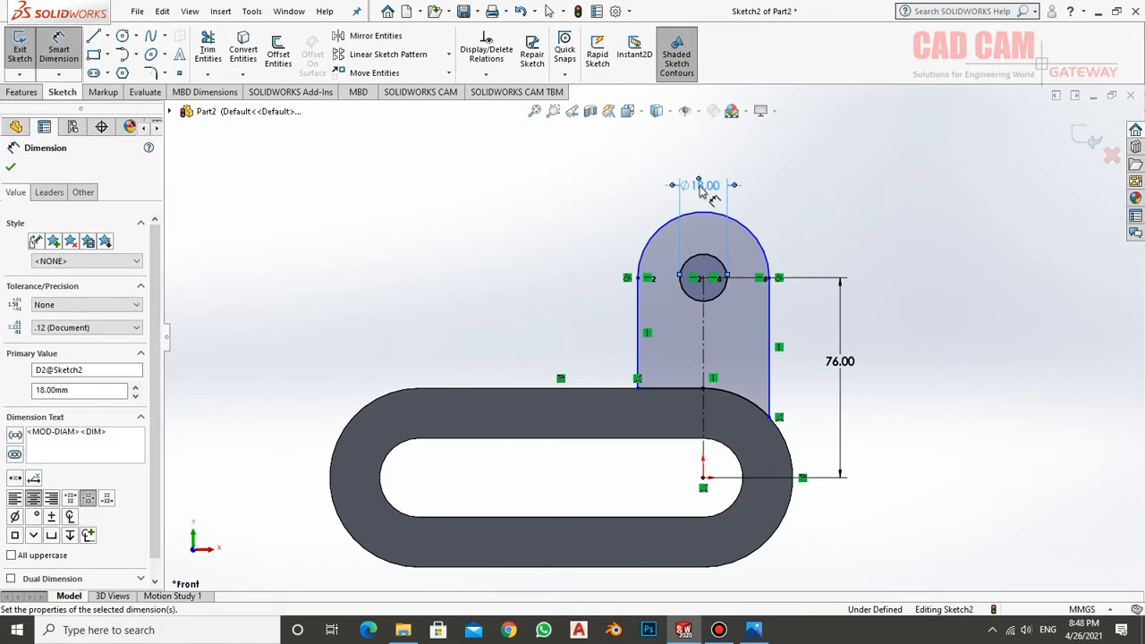
key("Escape")
- Extrude the lug profile with its hole to a blind depth of 34 mm, merged with the slotted body
left_click(1085, 136)
left_click(25, 51)
left_click(628, 363)
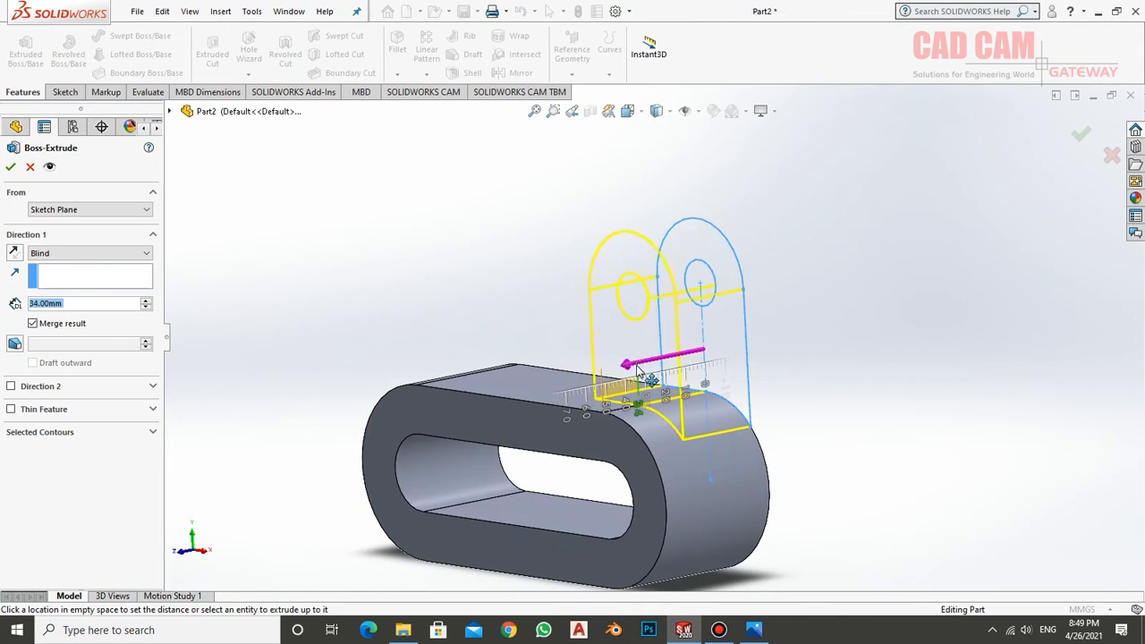
left_click(643, 383)
left_click(13, 167)
mouse_move(493, 248)
middle_mouse_down()
mouse_move(513, 227)
mouse_move(508, 287)
mouse_move(595, 388)
middle_mouse_up()
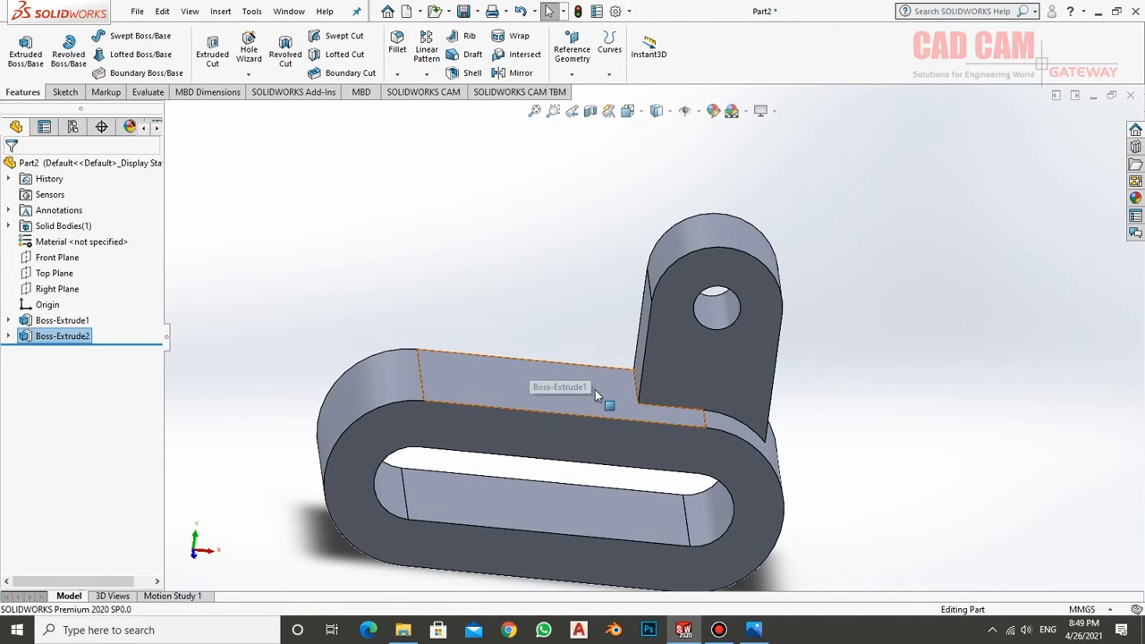
- Start a rib on the Front Plane and sketch a slanted line from the lug's rounded top to the base's left arc
left_click(59, 257)
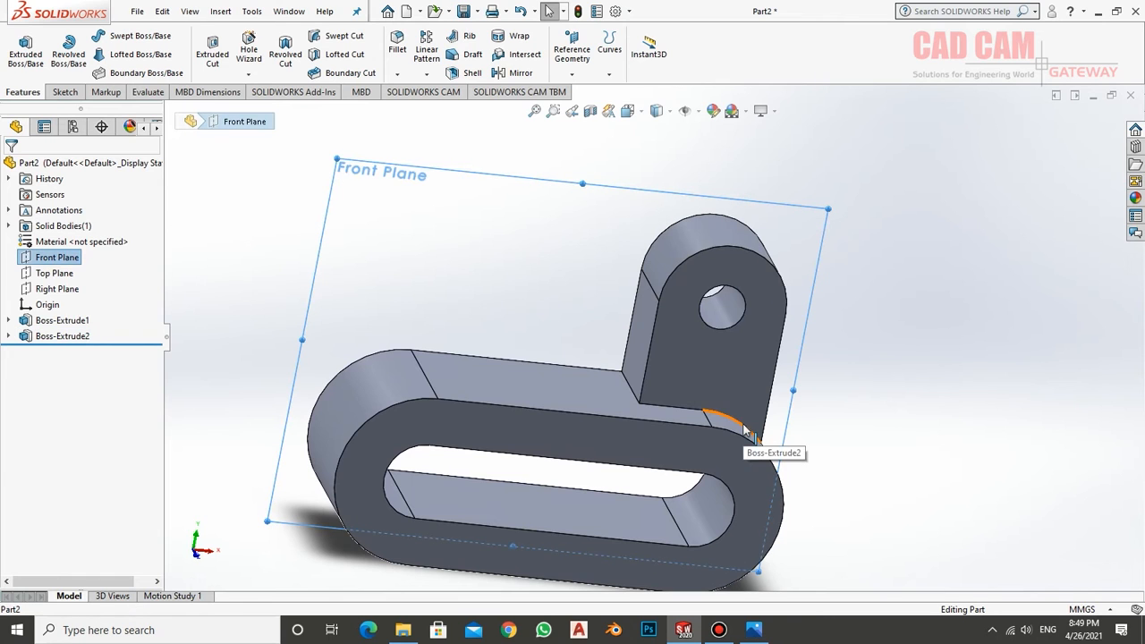
left_click(460, 40)
left_click(55, 352)
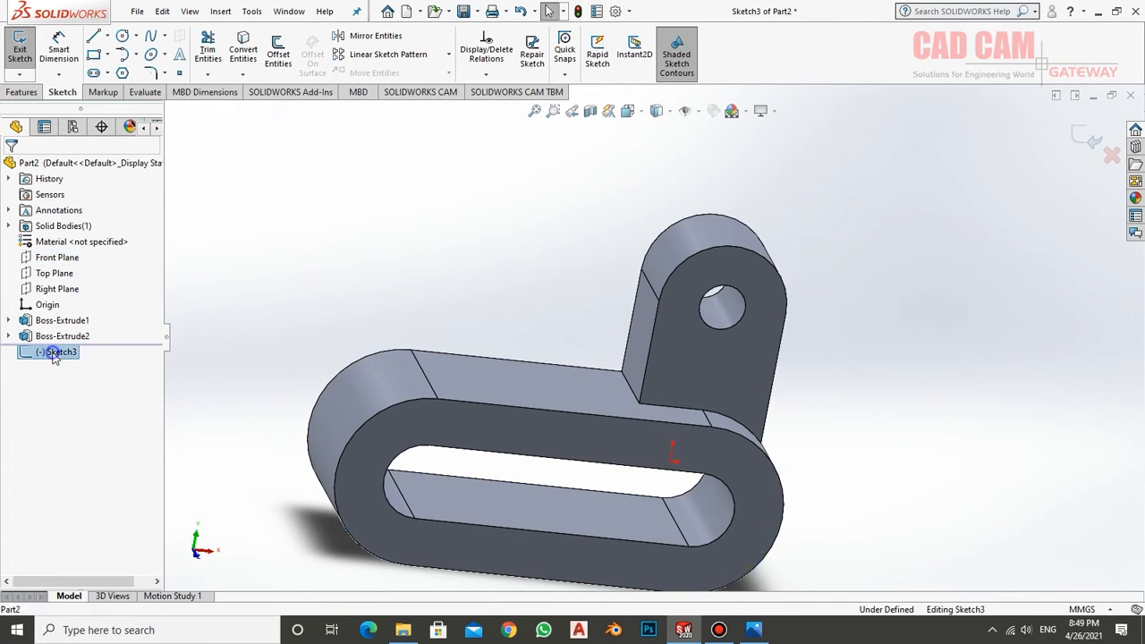
left_click(106, 317)
left_click(94, 37)
left_click(756, 161)
left_click(233, 478)
key("Escape")
- Relate the slanted line's upper endpoint to the lug's arc and its lower endpoint to the base's left arc
left_click(756, 162)
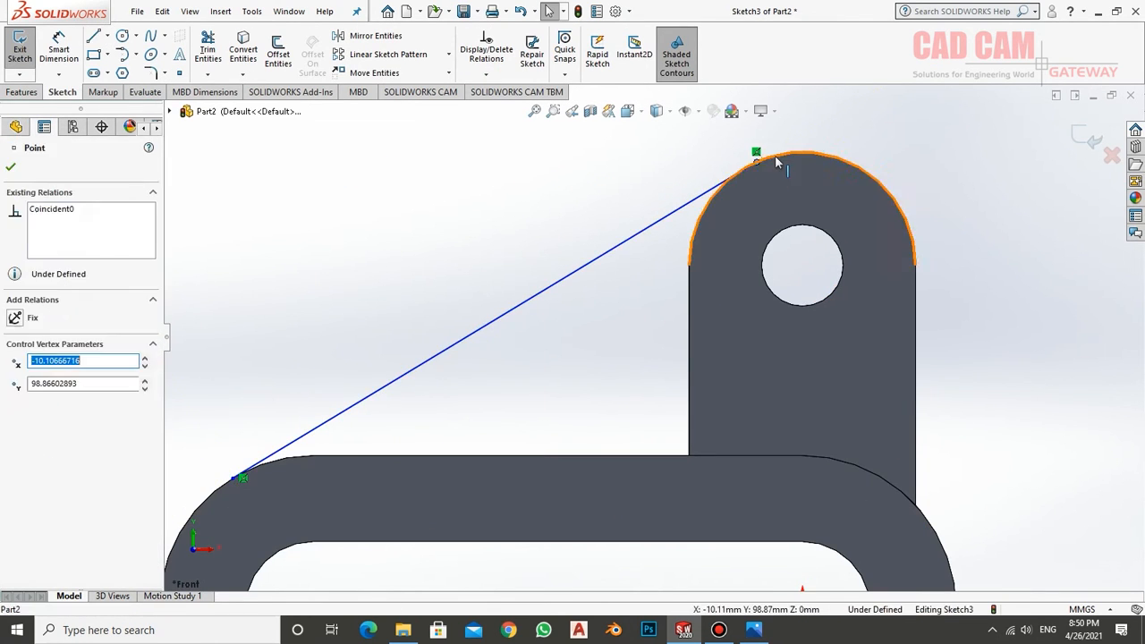
left_click(777, 158, "ctrl")
left_click(11, 167)
left_click(233, 478)
left_click(212, 493, "ctrl")
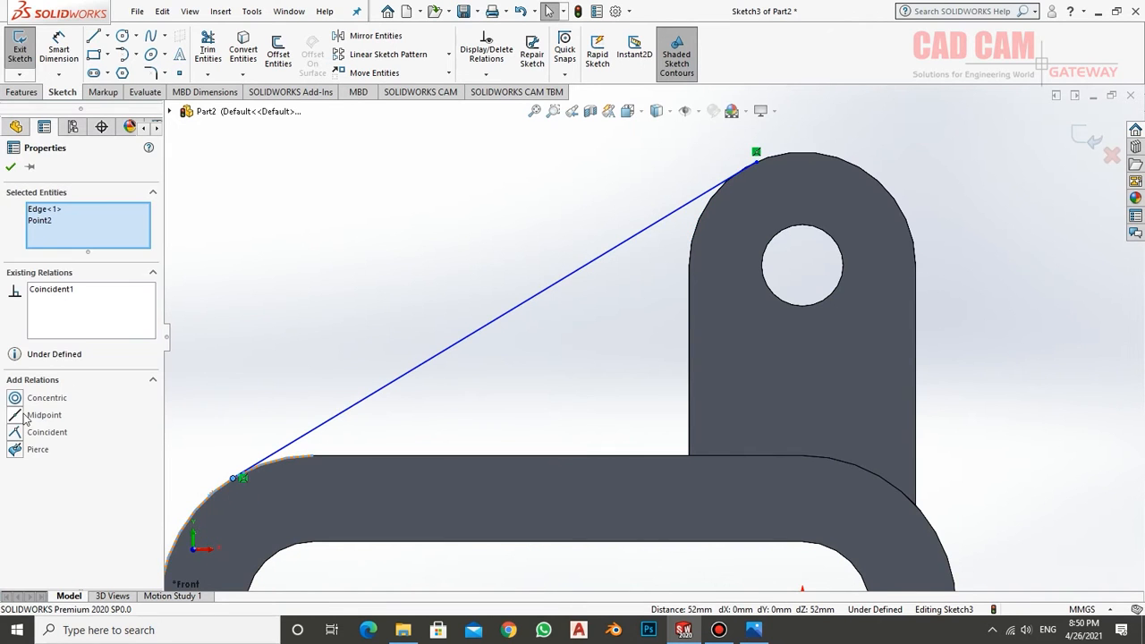
- Make the slanted line tangent to the base's left arc and the lug's top arc, and finish the rib sketch
left_click(286, 446)
left_click(212, 493, "ctrl")
left_click(14, 397)
left_click(11, 167)
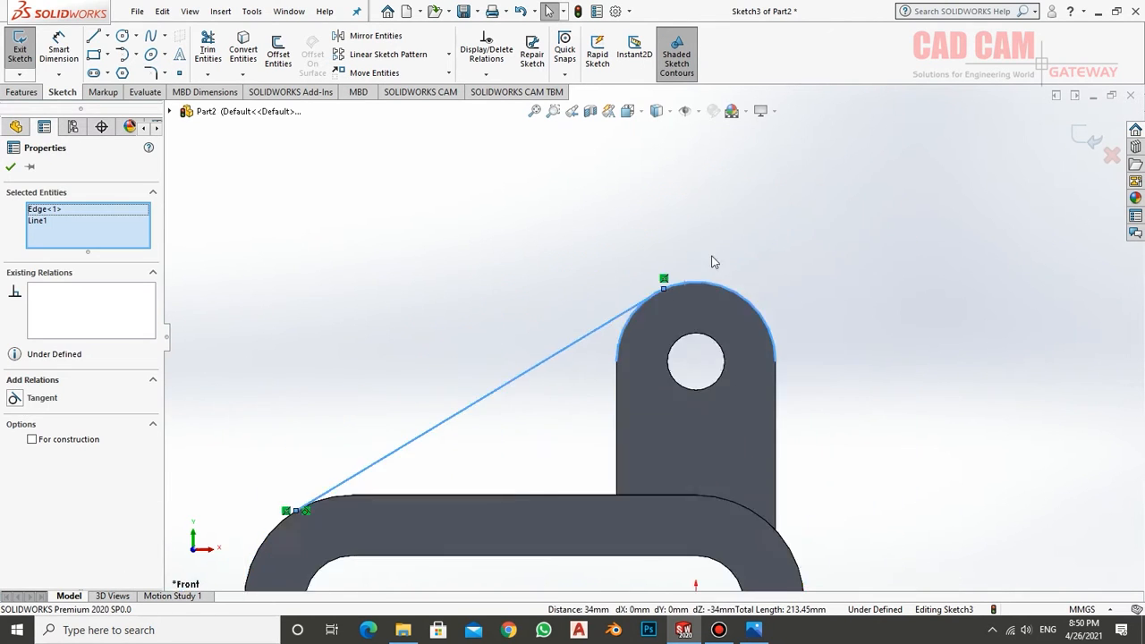
left_click(14, 397)
key("f")
key("Escape")
key("ctrl+7")
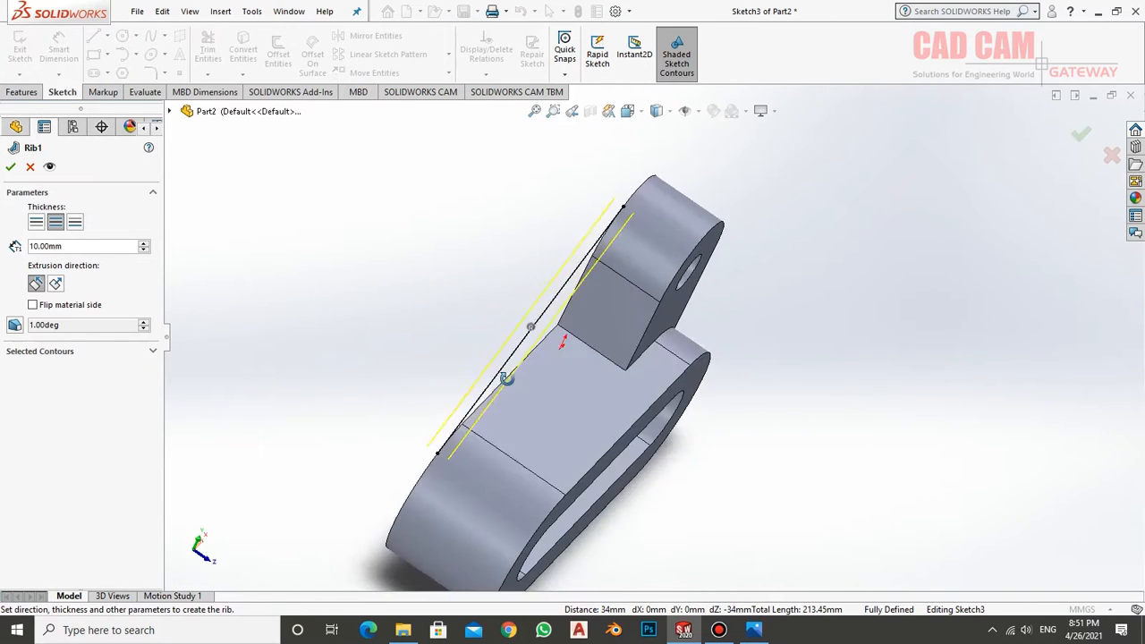
- Flip the rib's material side toward the body and set its thickness to the first side of the sketch
middle_click_drag(507, 379, 429, 358)
scroll(498, 273, "down", 4)
left_click(498, 273)
scroll(498, 273, "up", 4)
mouse_move(608, 304)
middle_mouse_down()
mouse_move(653, 332)
mouse_move(716, 340)
middle_mouse_up()
scroll(608, 292, "down", 2)
left_click(608, 292)
left_click(76, 225)
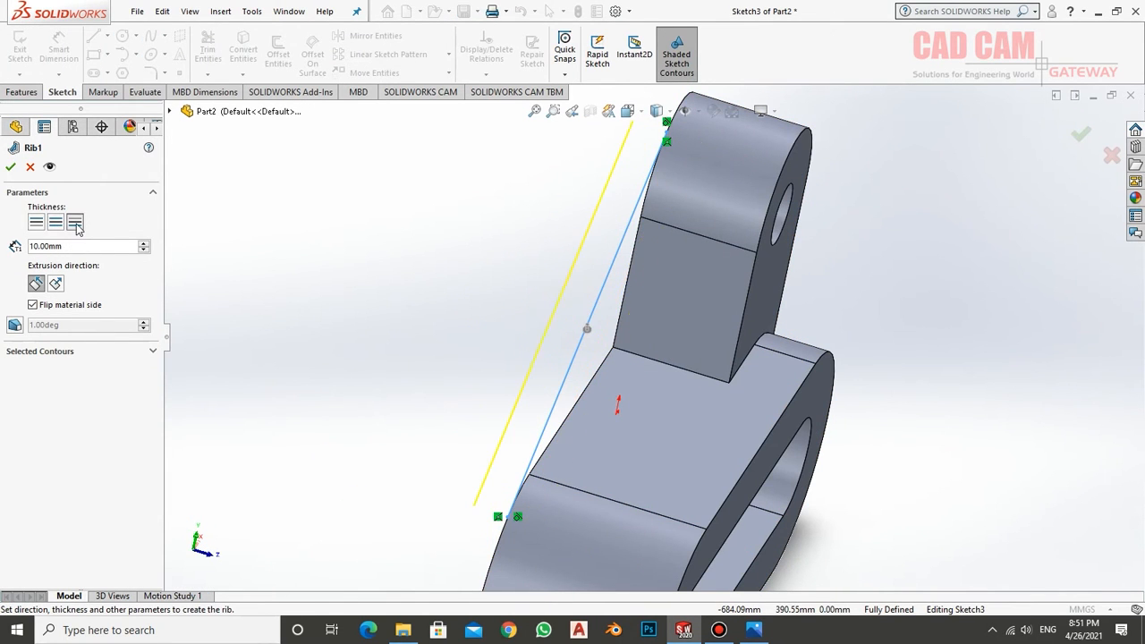
left_click(36, 224)
middle_click_drag(626, 313, 537, 331)
- Set the rib's thickness to 22 mm and create the rib
left_click(50, 167)
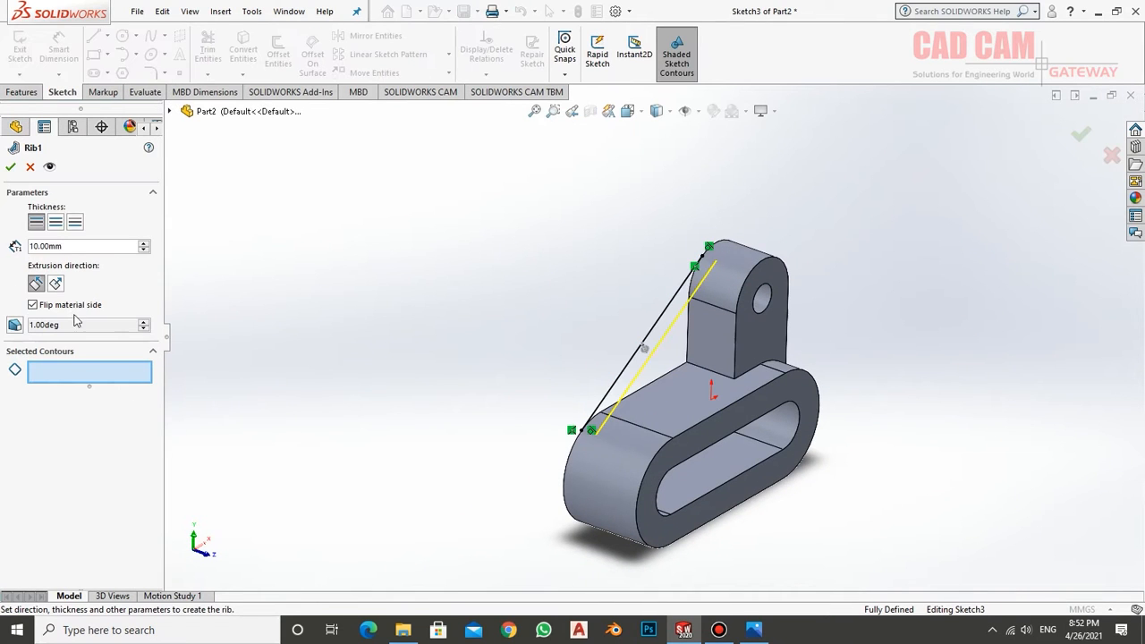
type("22")
key("Return")
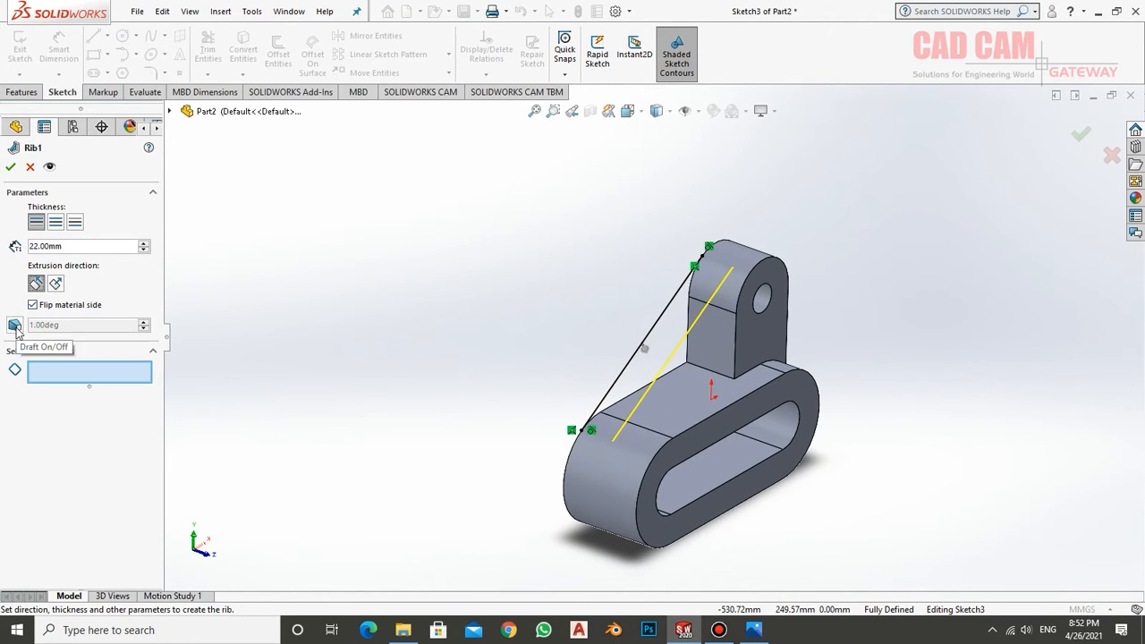
key("Return")
middle_click_drag(224, 263, 483, 295)
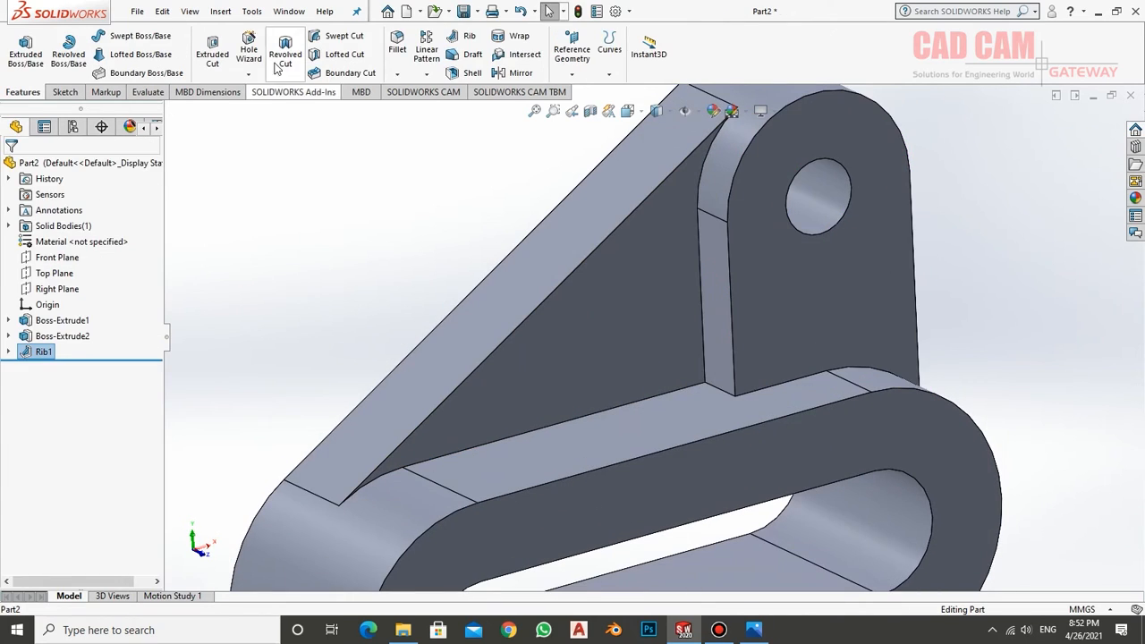
- Fillet the short inner edge where the lug's left side meets the slotted base
left_click(397, 49)
left_click(723, 391)
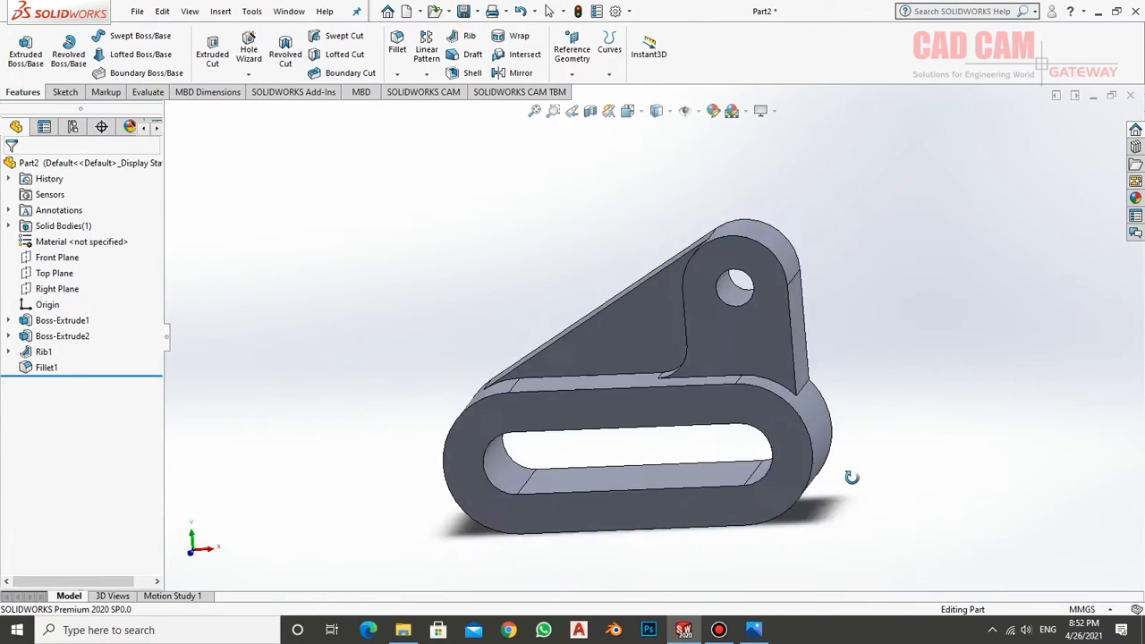
middle_click_drag(852, 477, 916, 440)
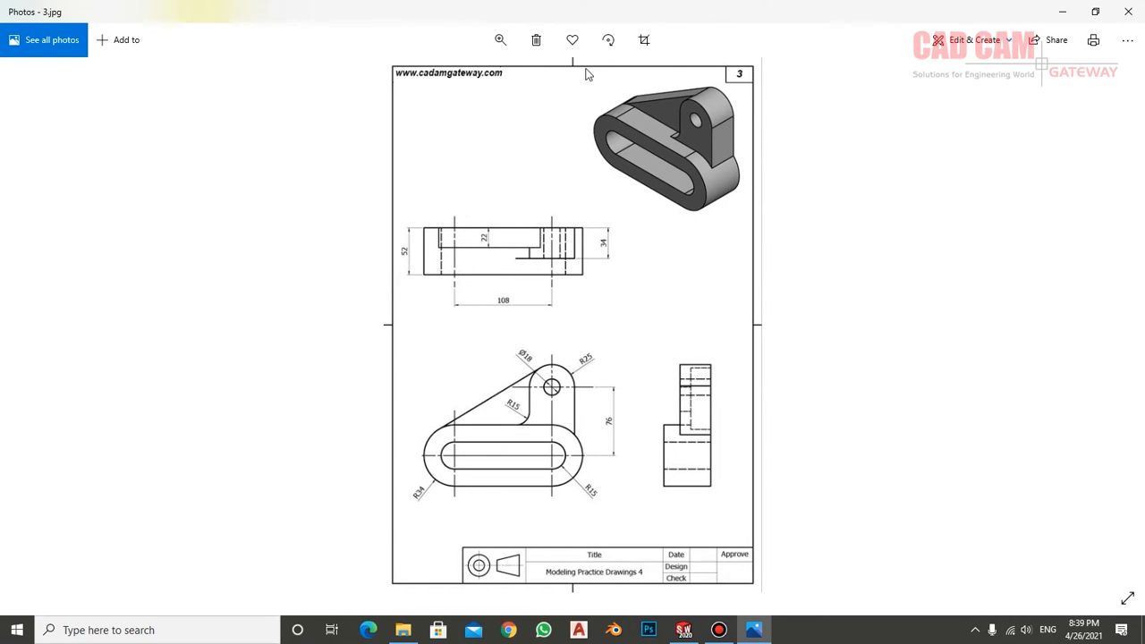
- Examine the pictorial, top, front and side views and their dimensions in the reference drawing 3.jpg
left_click(501, 40)
left_click(438, 77)
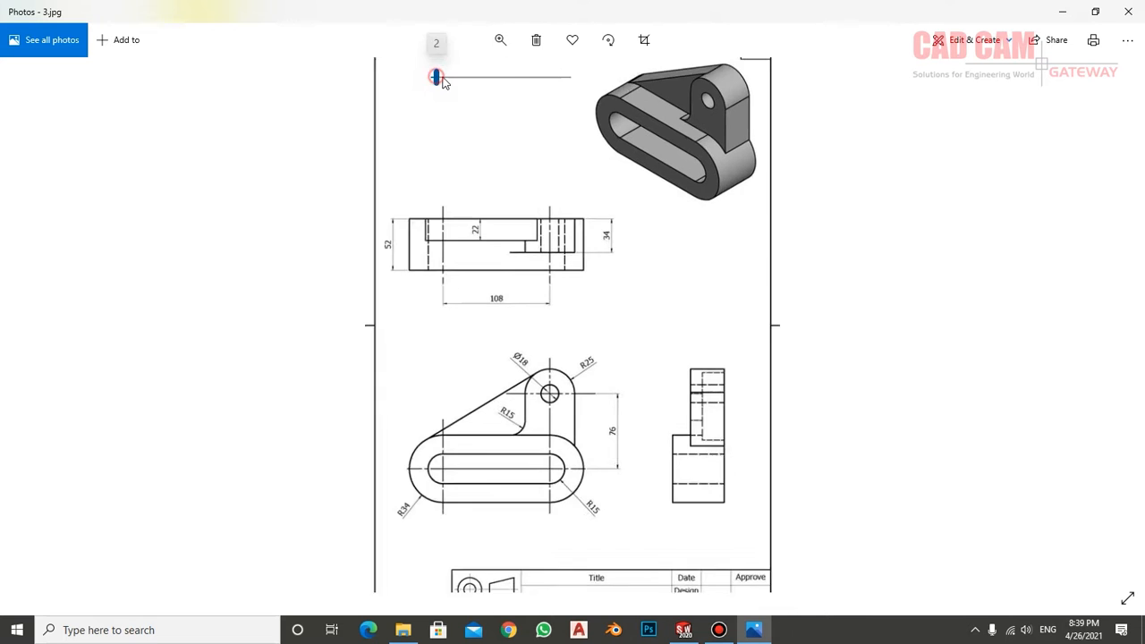
left_click_drag(438, 77, 518, 78)
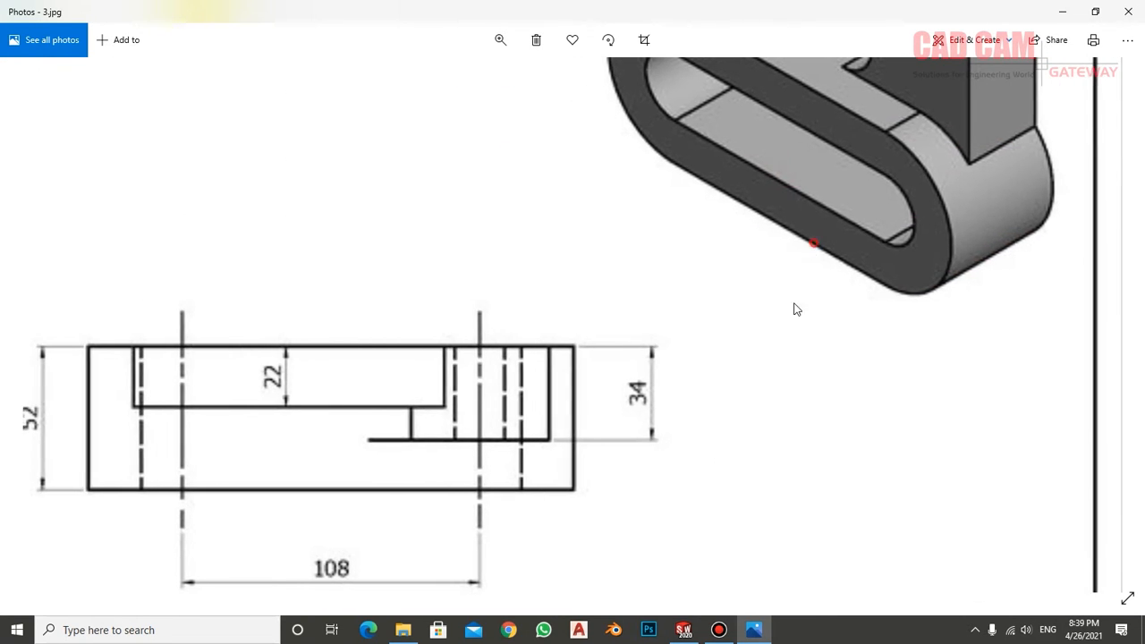
left_click_drag(796, 310, 685, 485)
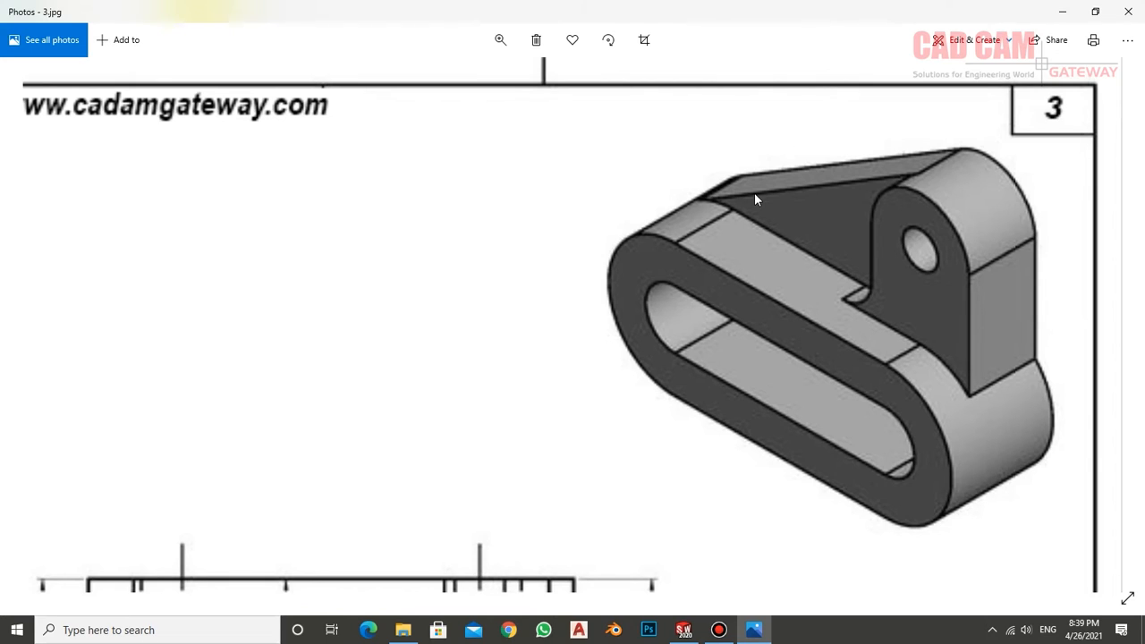
left_click_drag(528, 313, 554, 248)
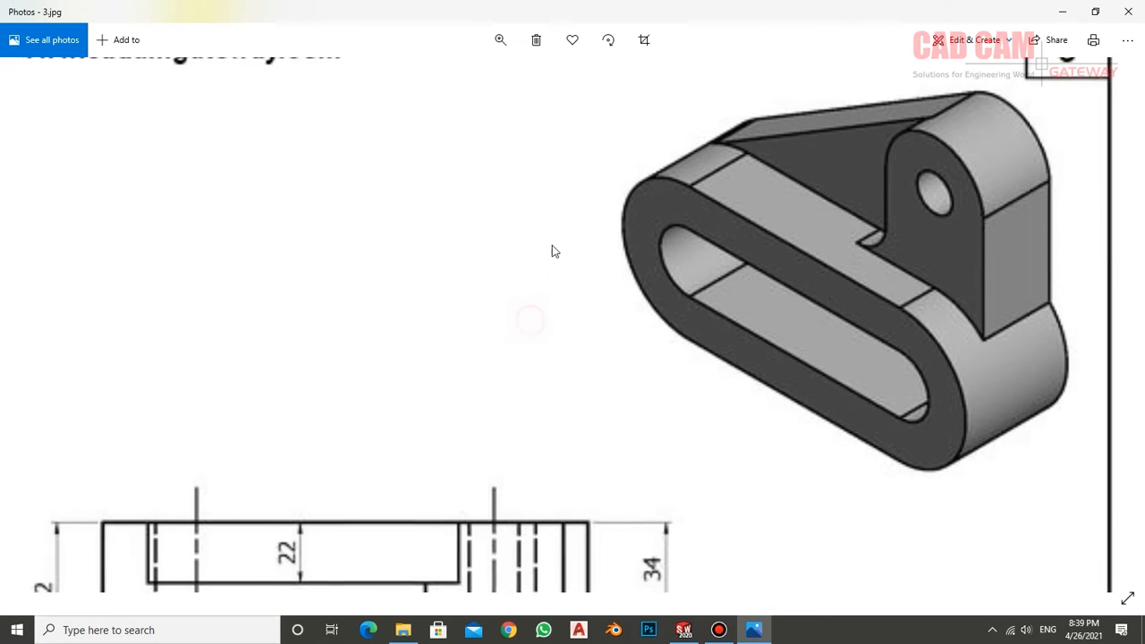
left_click(499, 42)
left_click_drag(517, 89, 462, 90)
left_click_drag(524, 332, 523, 226)
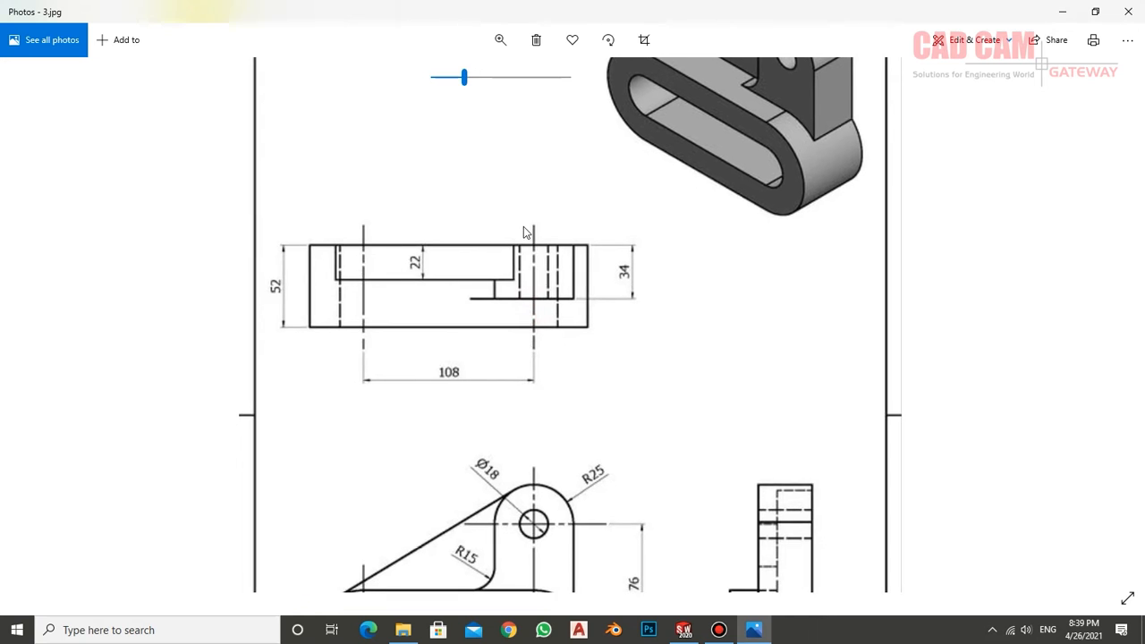
left_click_drag(527, 371, 533, 242)
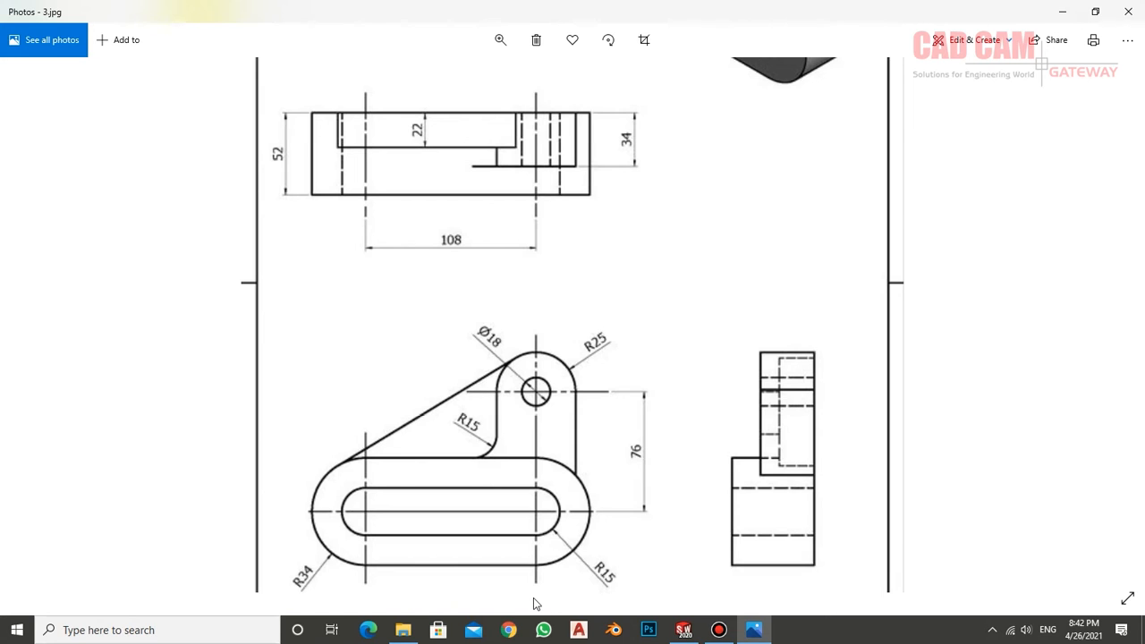
- Switch to SolidWorks, create a new part document and set its units to MMGS (millimeter, gram, second)
left_click(684, 632)
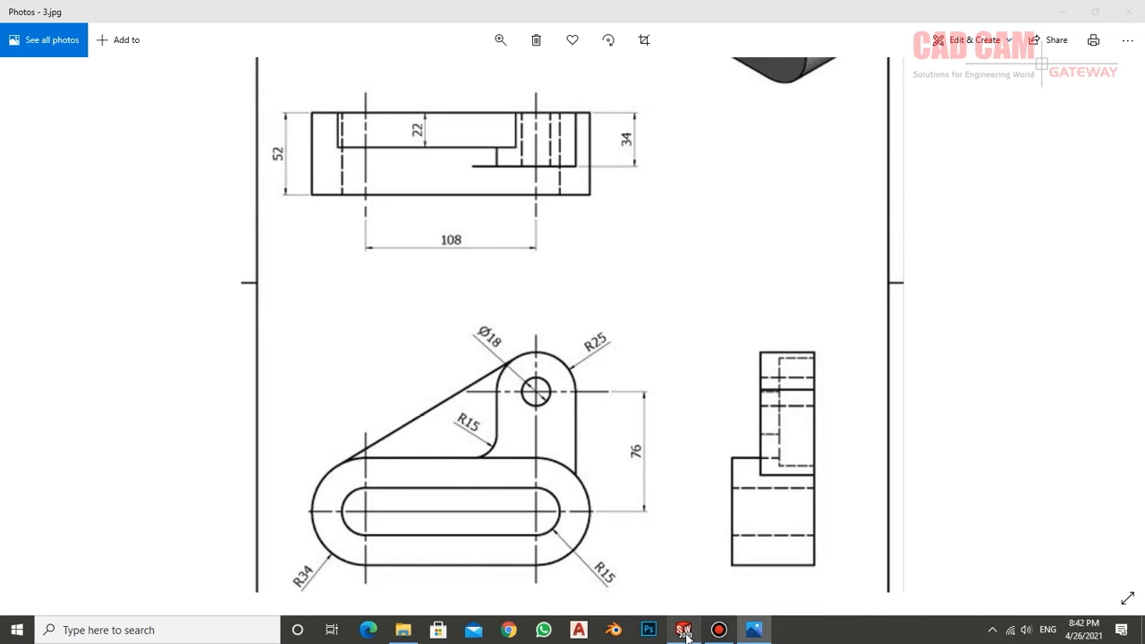
left_click(684, 632)
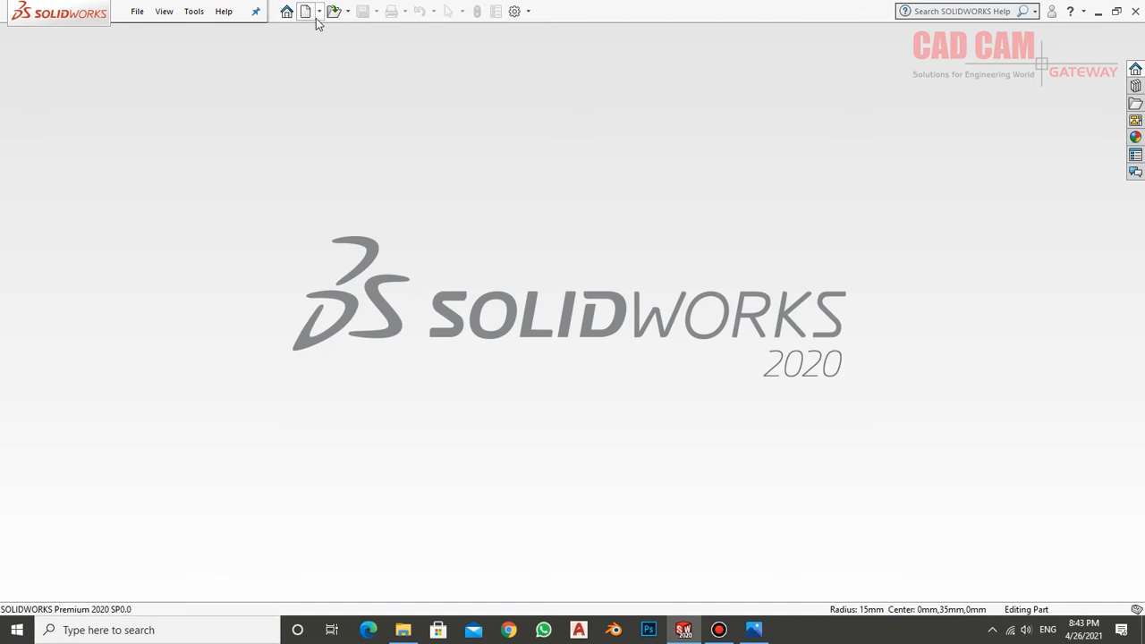
left_click(306, 12)
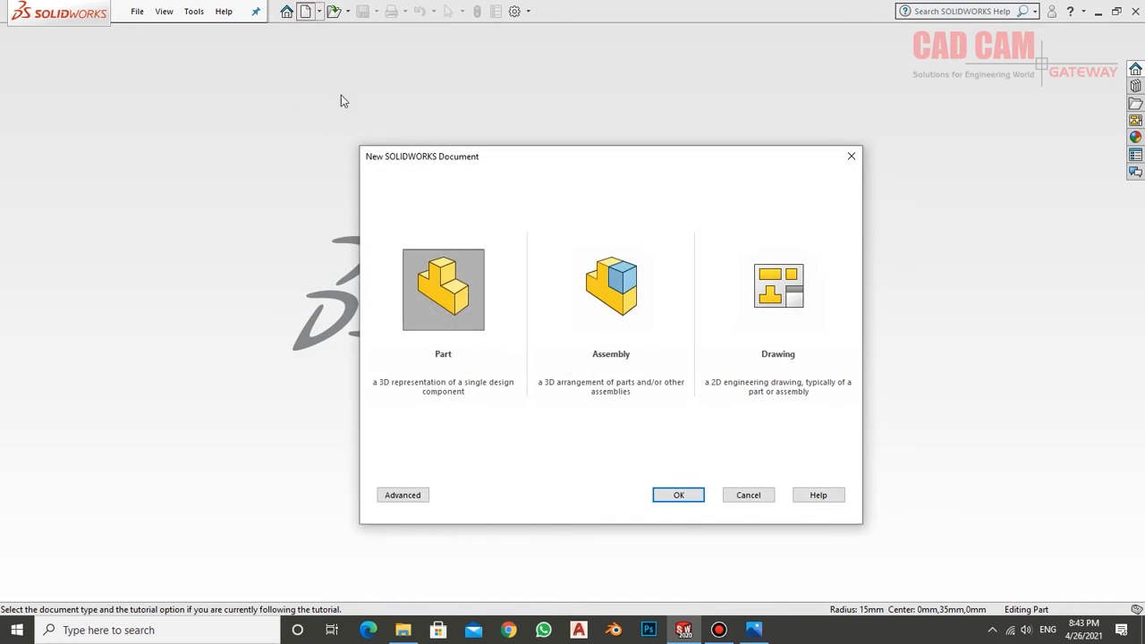
left_click(678, 494)
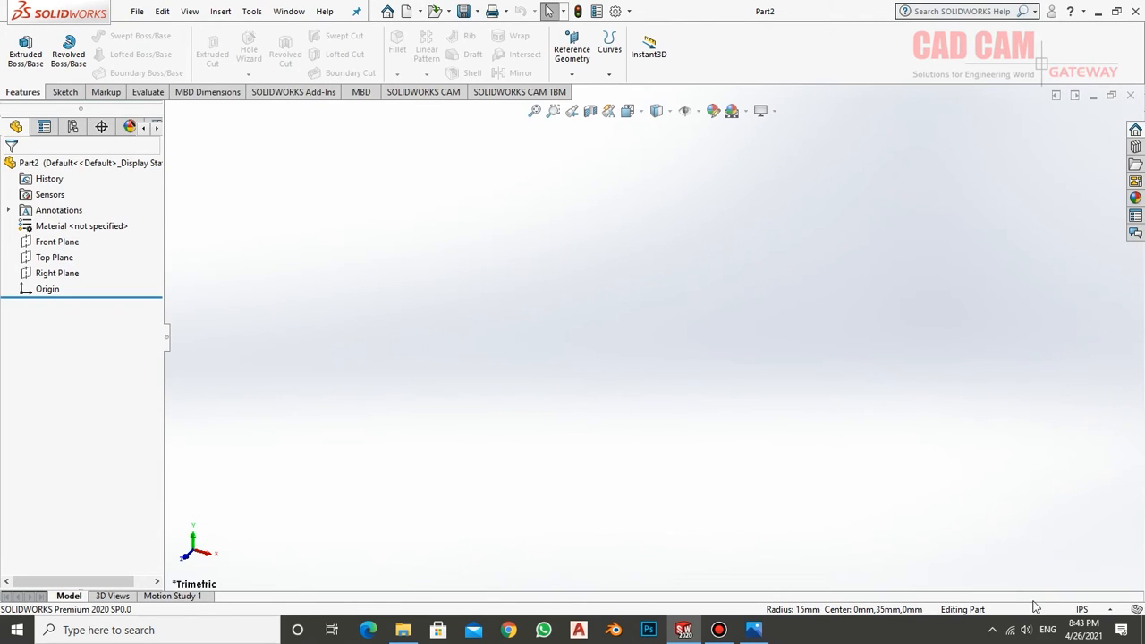
left_click(1082, 609)
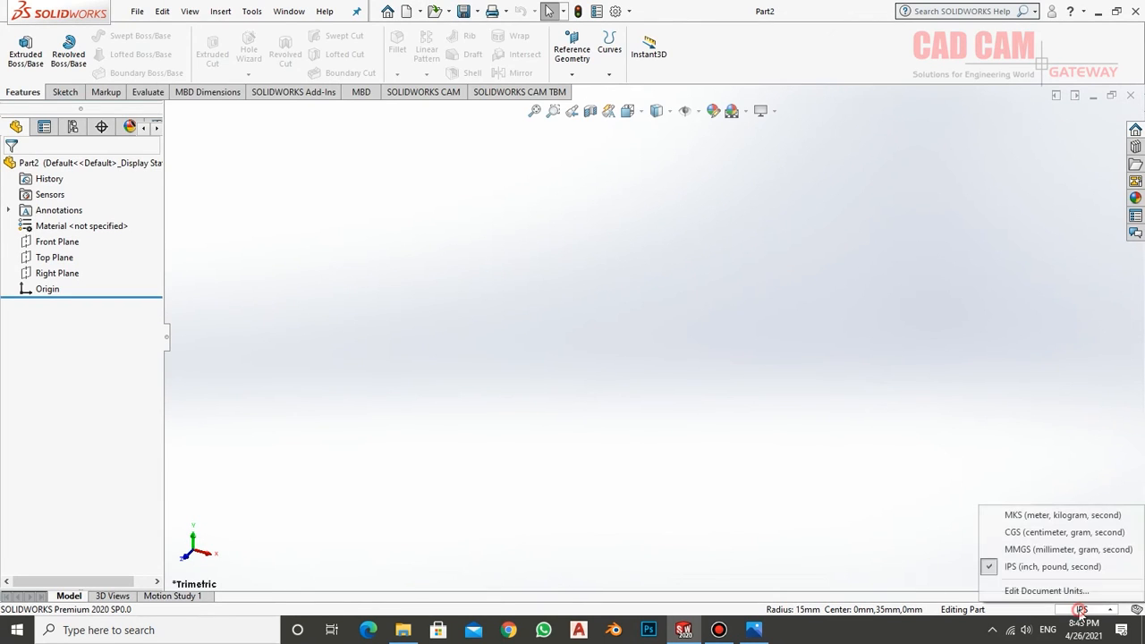
left_click(1028, 545)
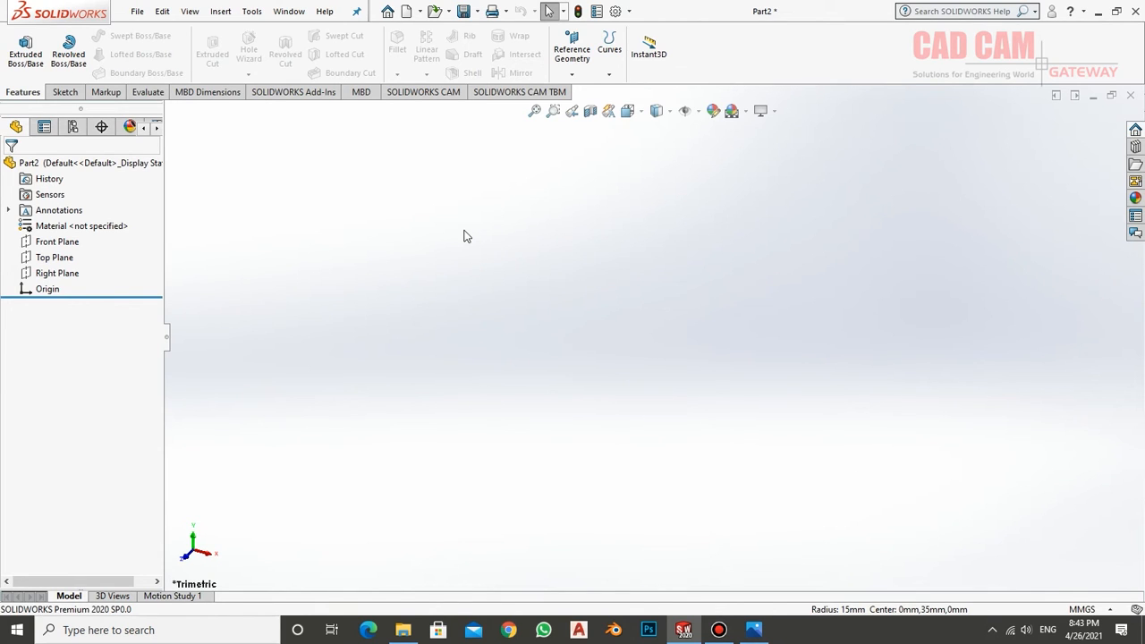
- On the Front Plane, sketch a horizontal straight slot from the origin toward negative X, about 109 mm between centres and 17 mm wide
left_click(59, 244)
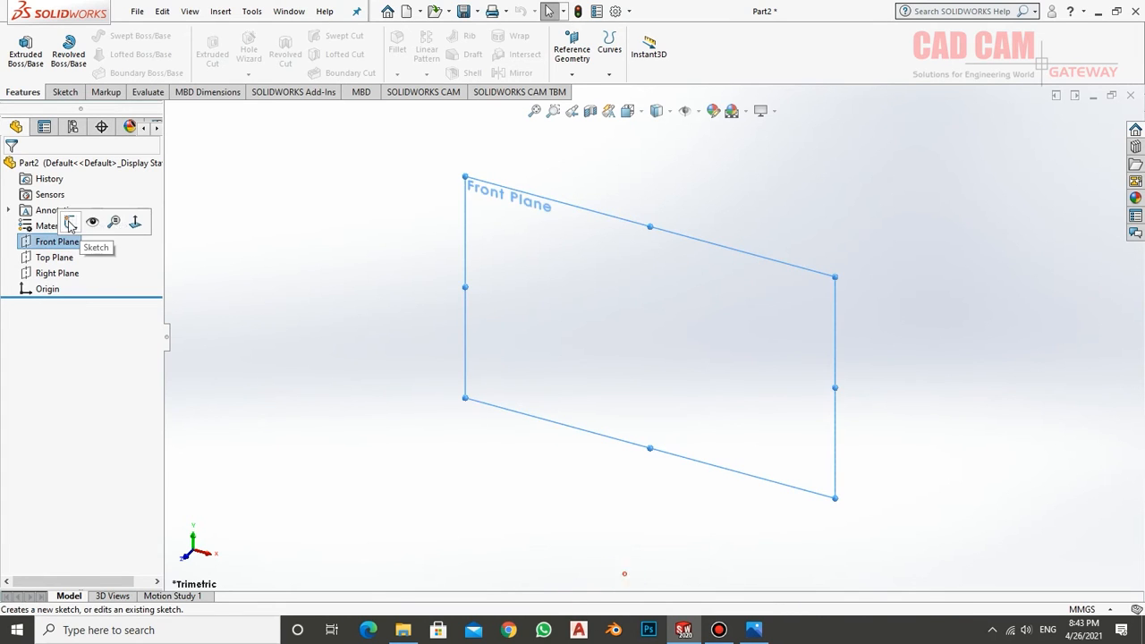
left_click(79, 224)
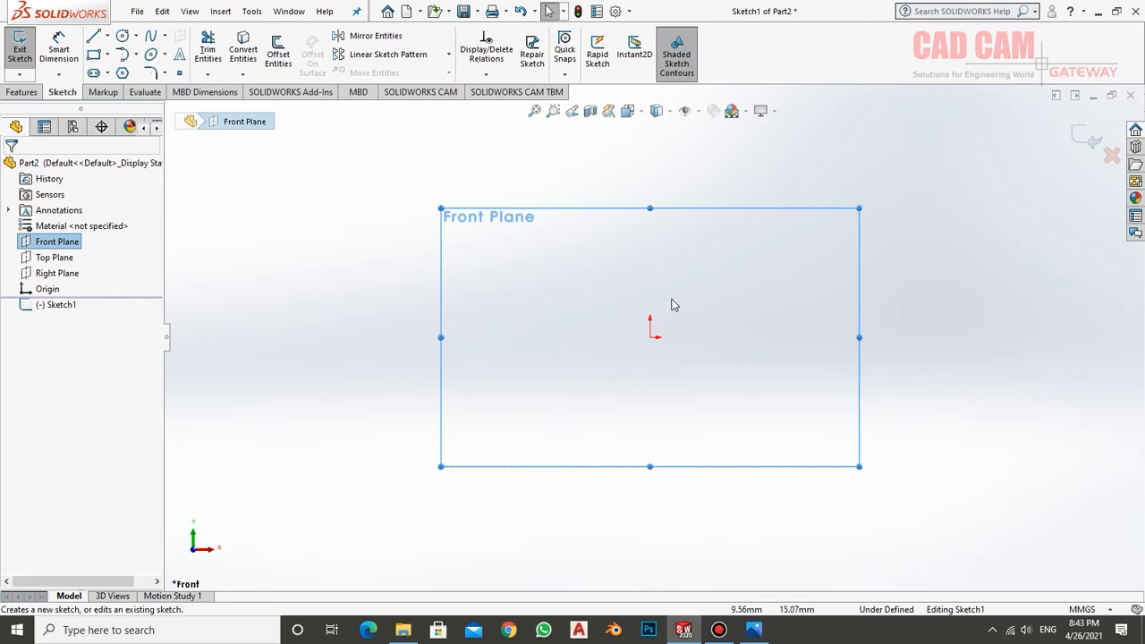
scroll(670, 305, "down", 2)
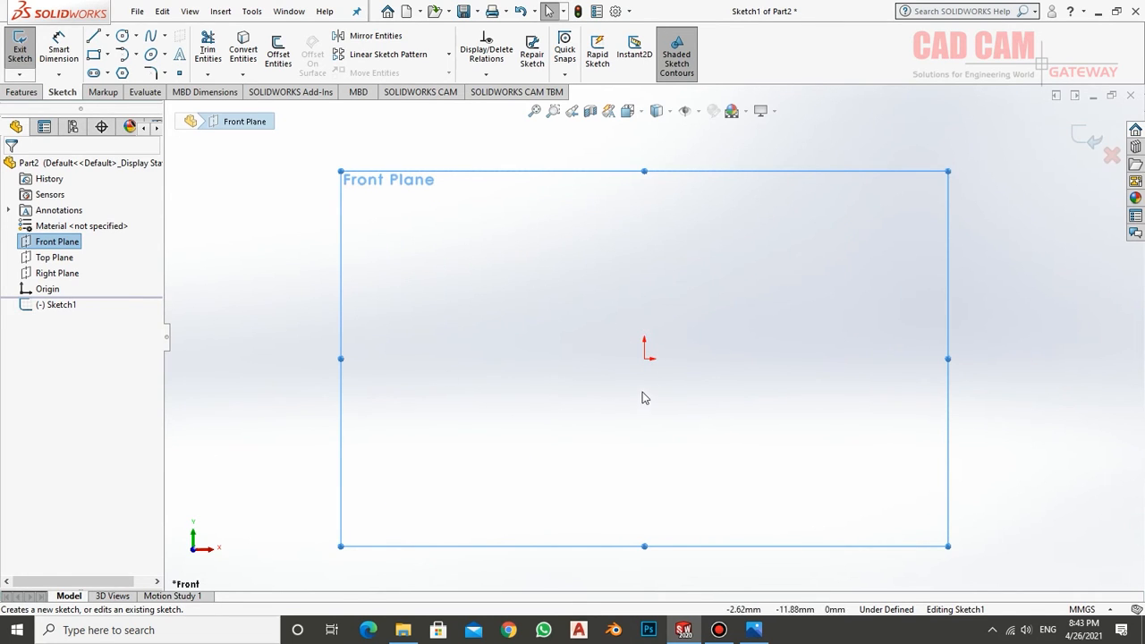
left_click(107, 74)
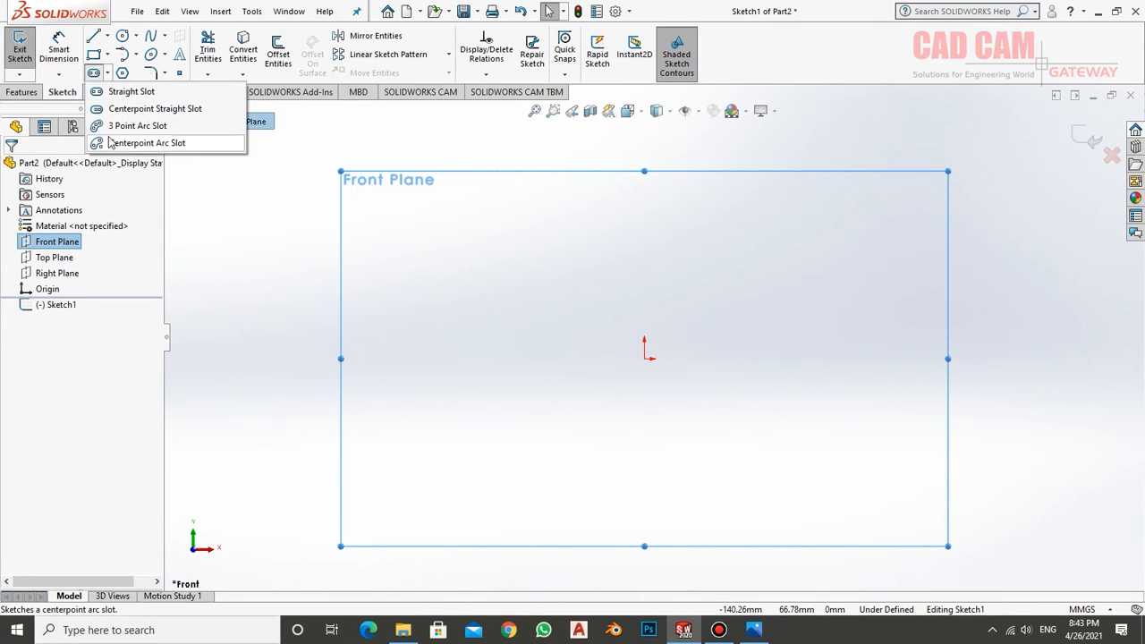
left_click(95, 75)
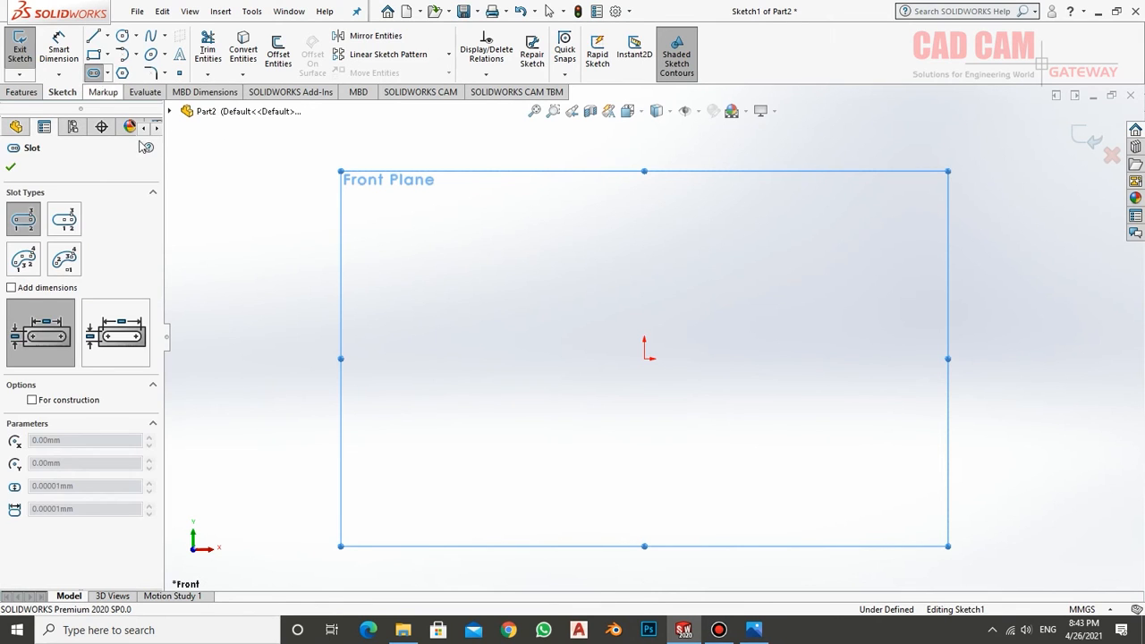
left_click(645, 358)
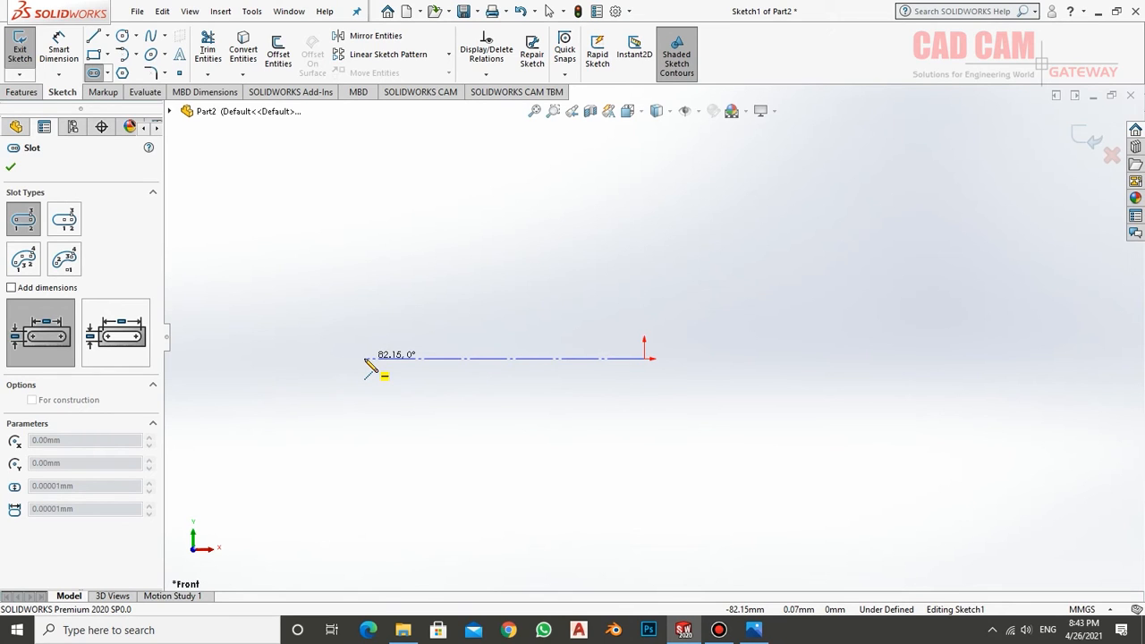
left_click(274, 357)
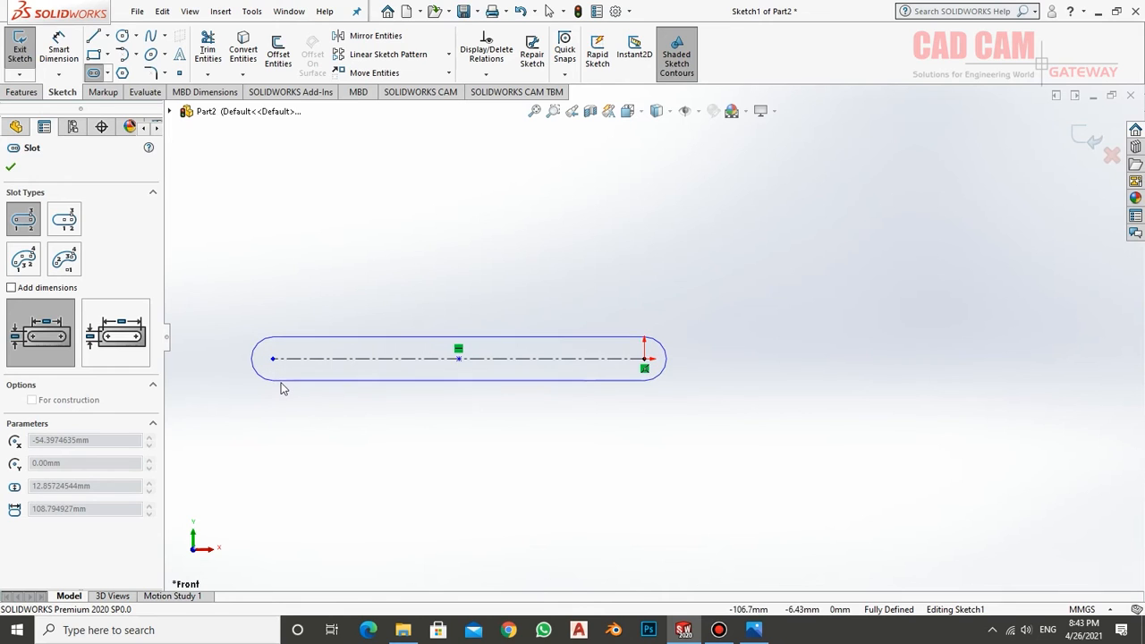
left_click(283, 384)
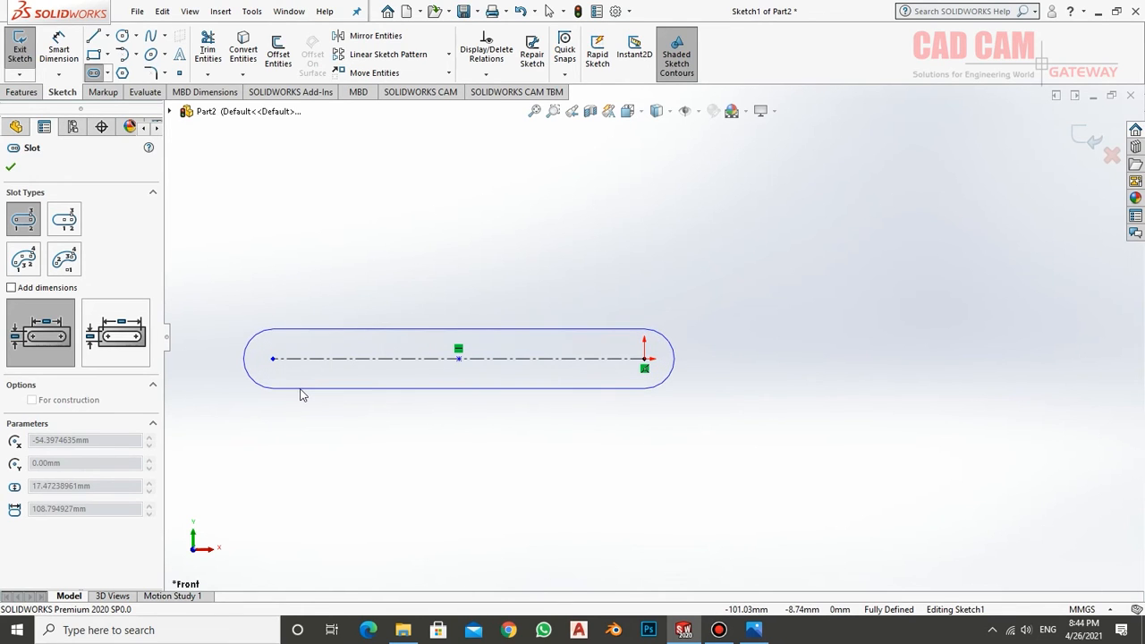
left_click(301, 393)
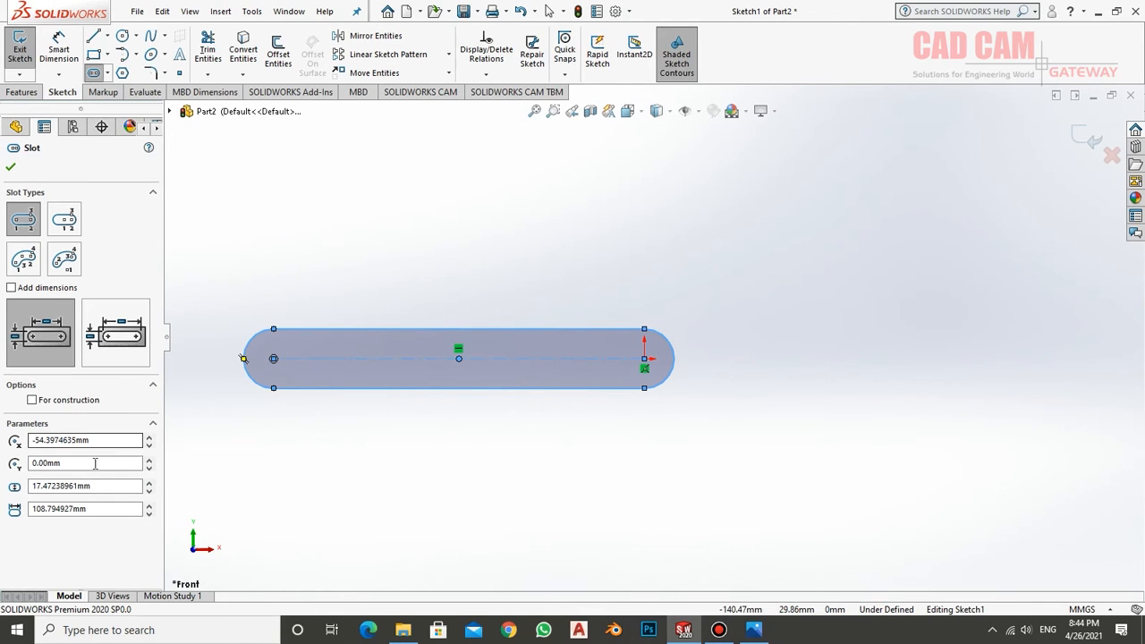
- Set the slot's width to 30 mm and its centre-to-centre length to 108 mm
double_click(43, 485)
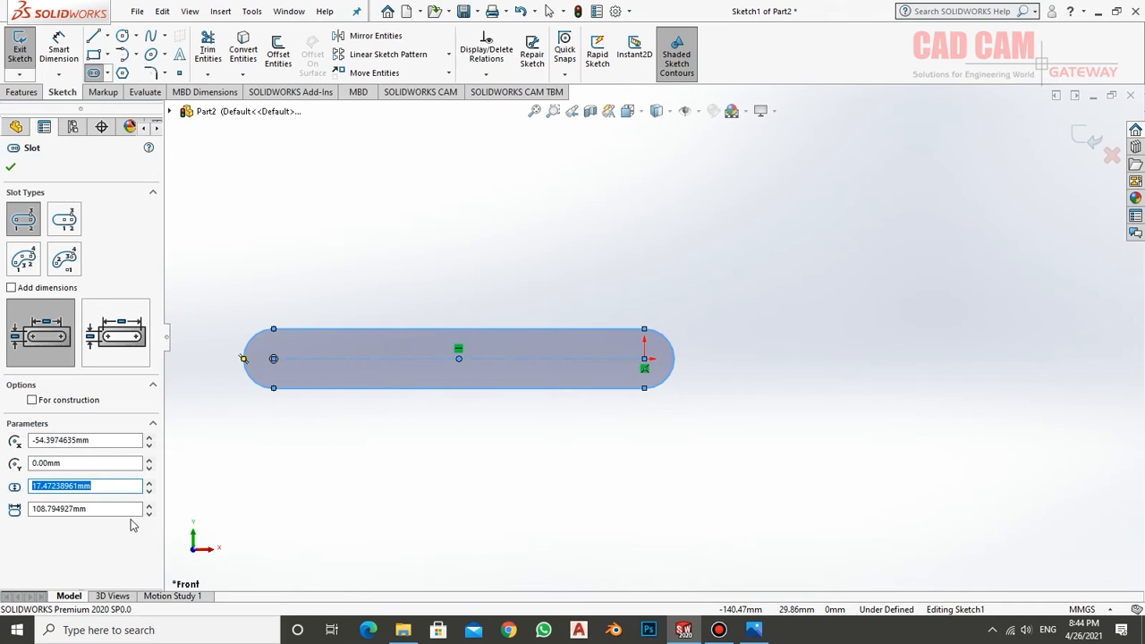
type("3")
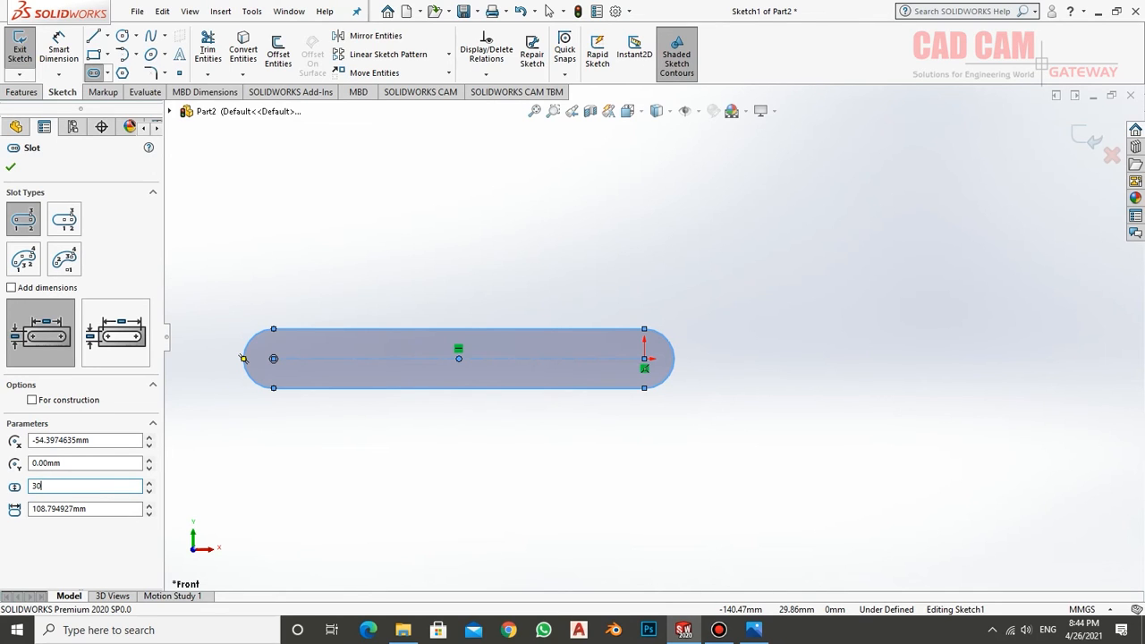
type("0")
key("Return")
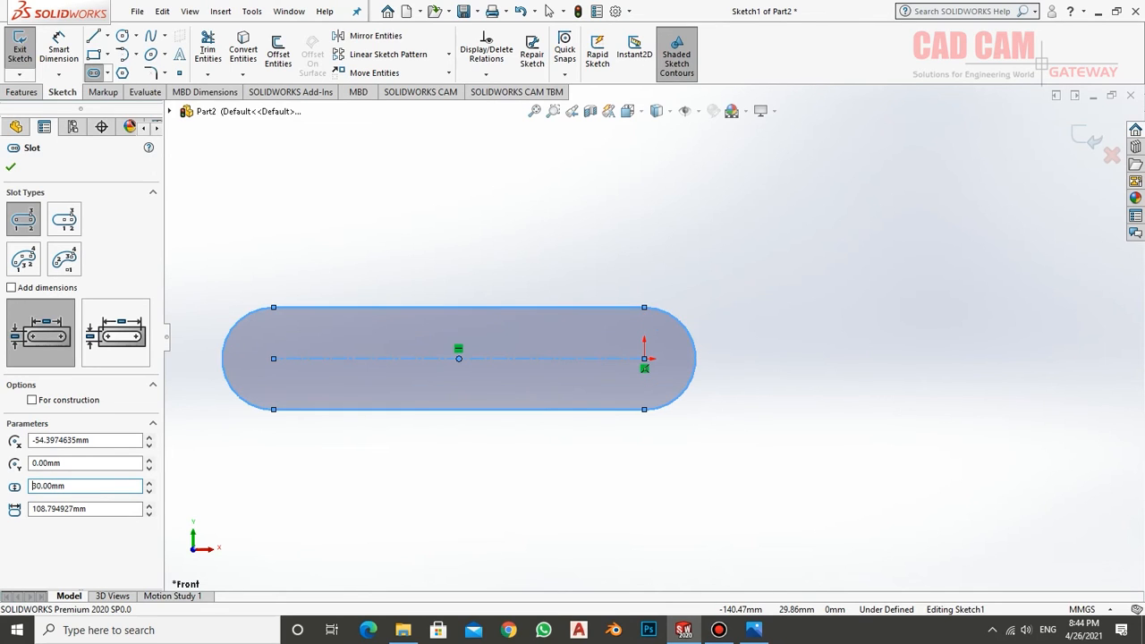
left_click(56, 508)
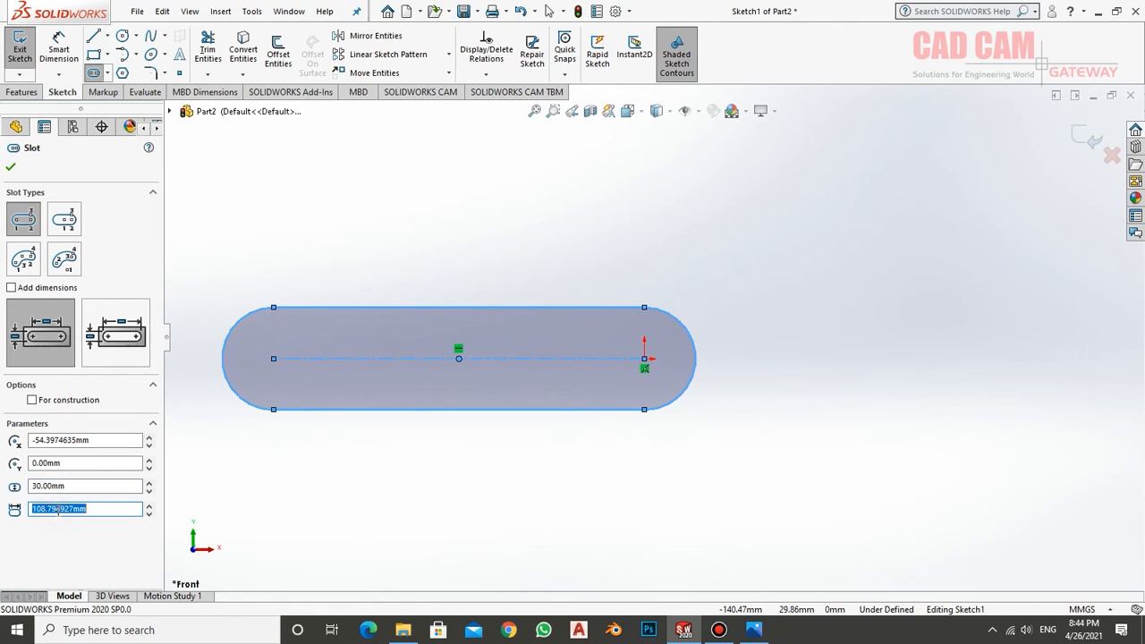
type("108")
key("Return")
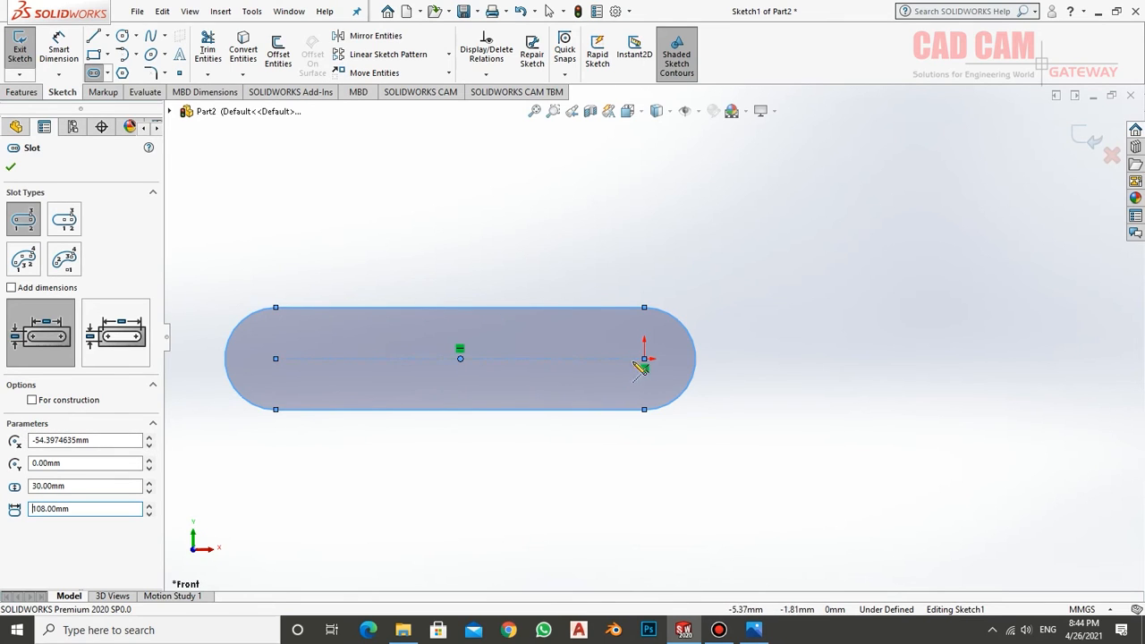
left_click(10, 169)
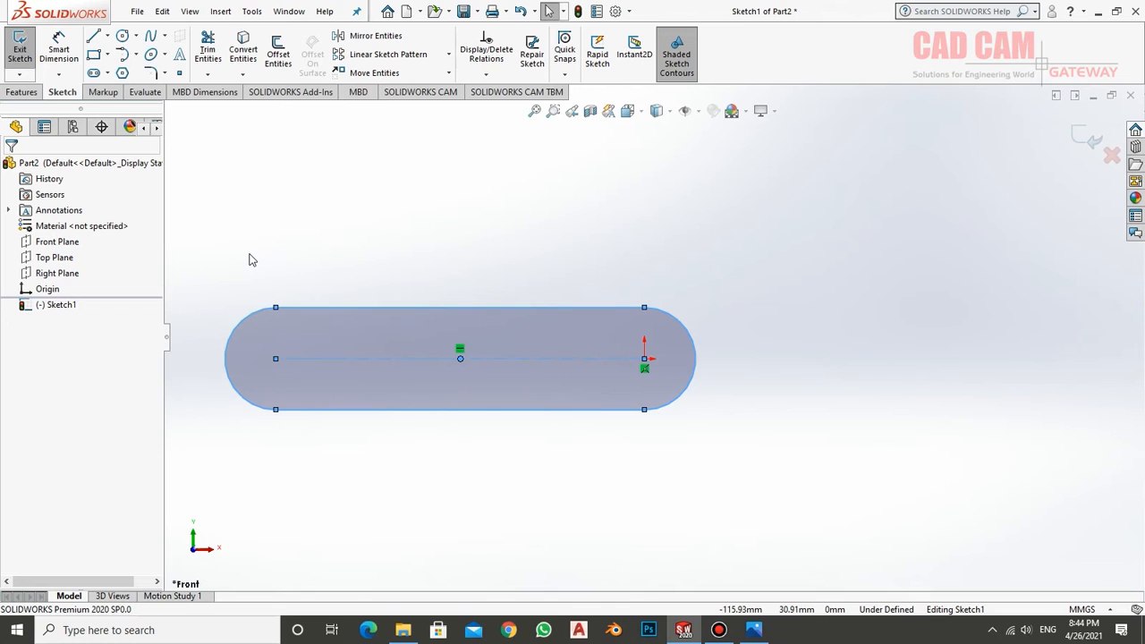
- Sketch a second straight slot around the first, sharing both its arc centres, and set its width to 68 mm
left_click(93, 72)
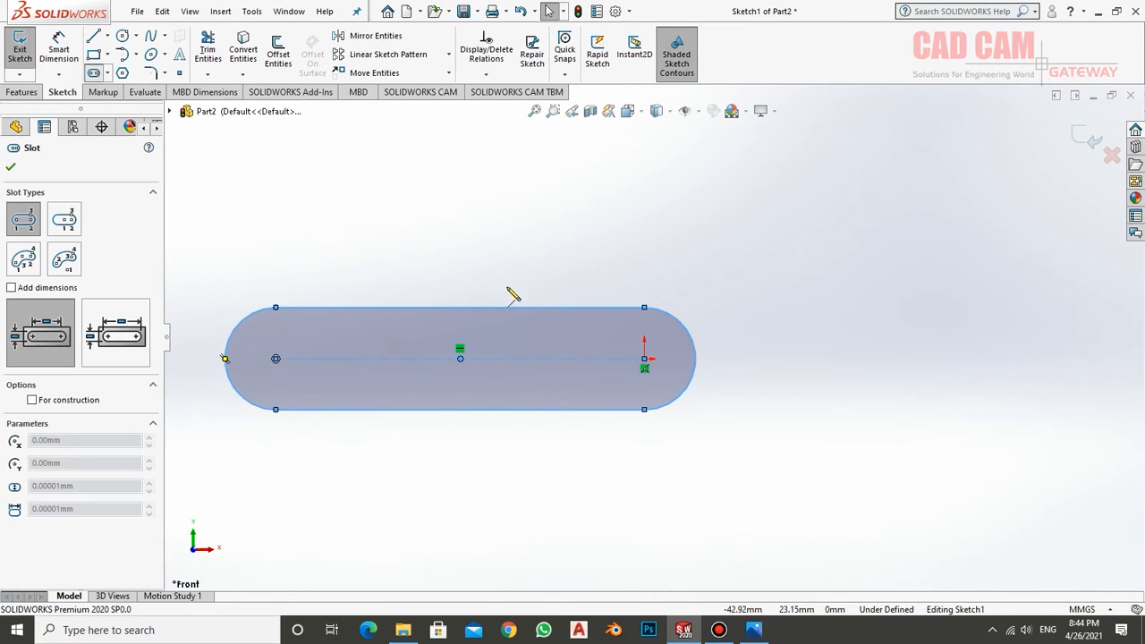
left_click(644, 358)
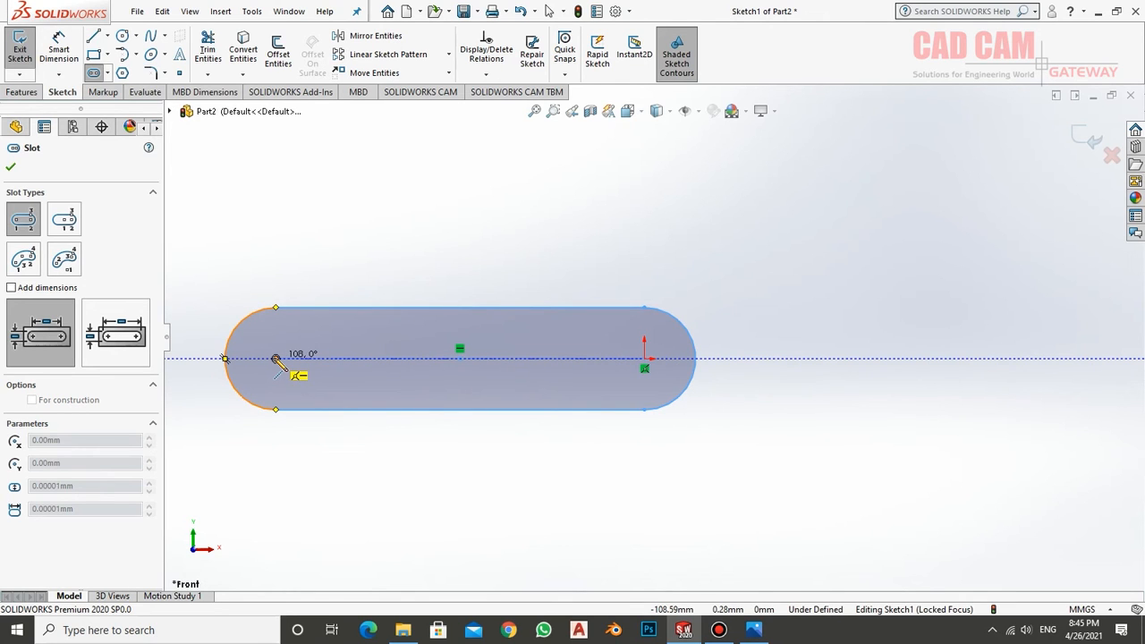
left_click(276, 359)
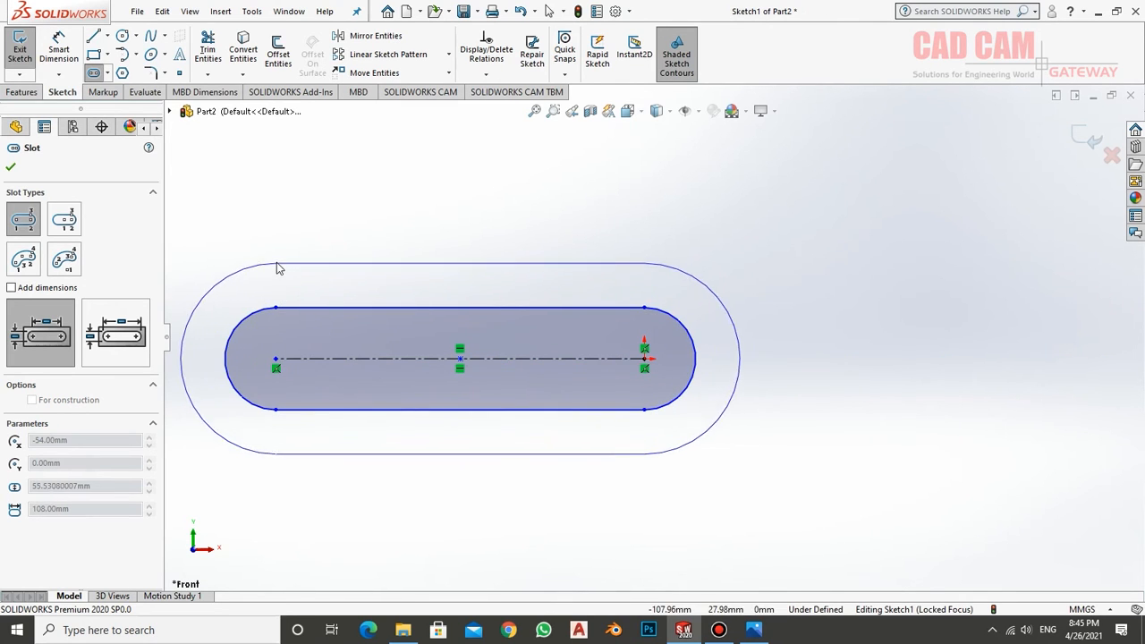
left_click(292, 257)
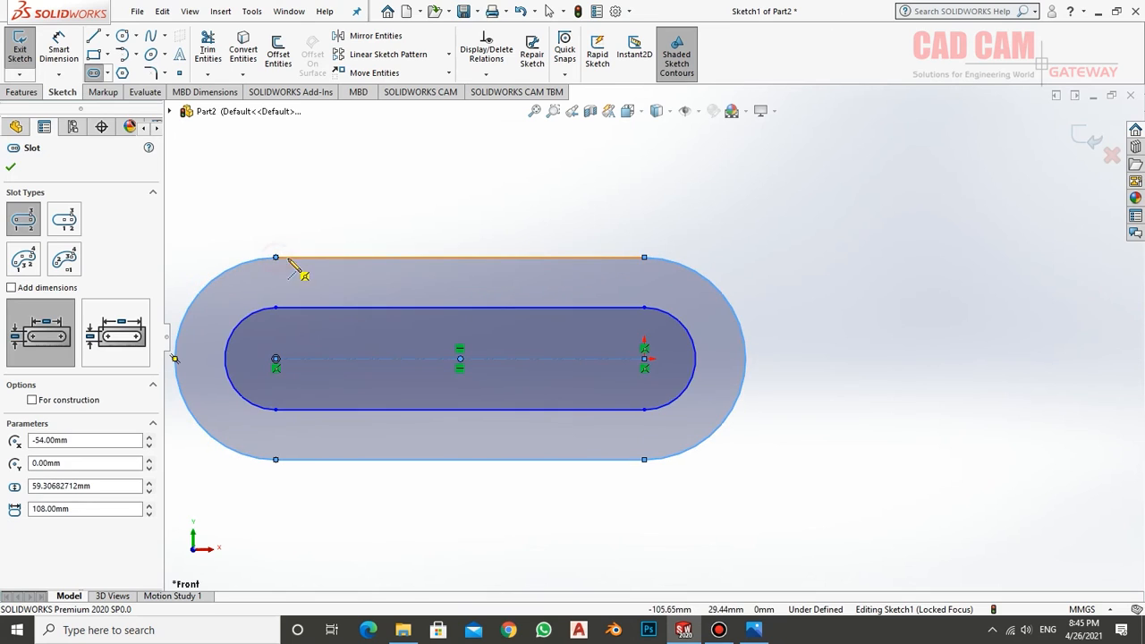
double_click(88, 486)
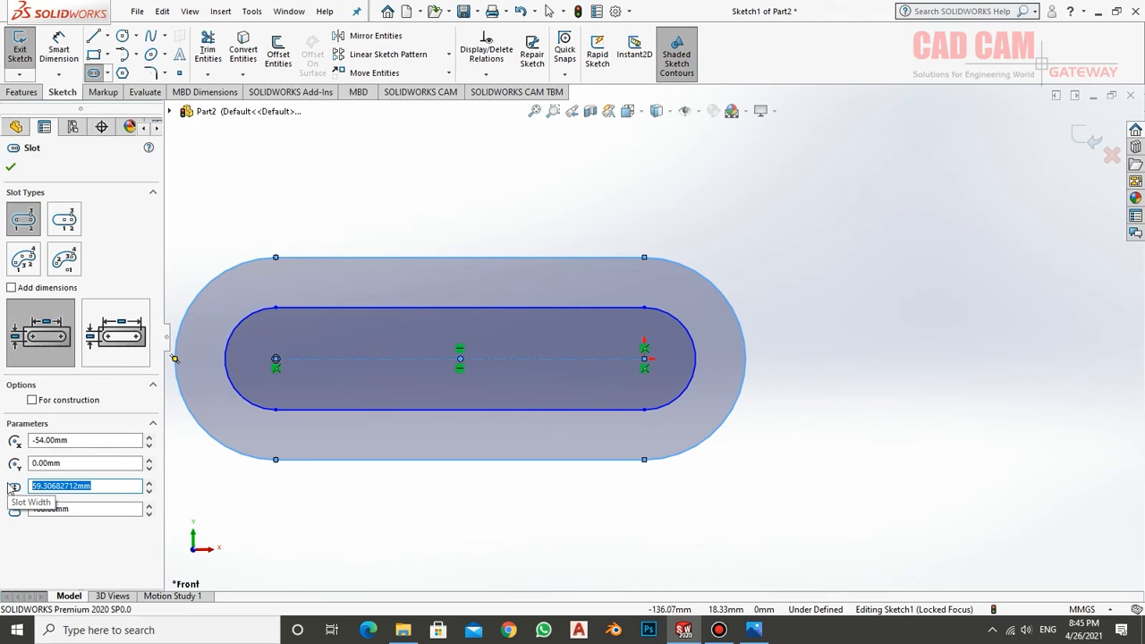
type("68")
left_click(85, 508)
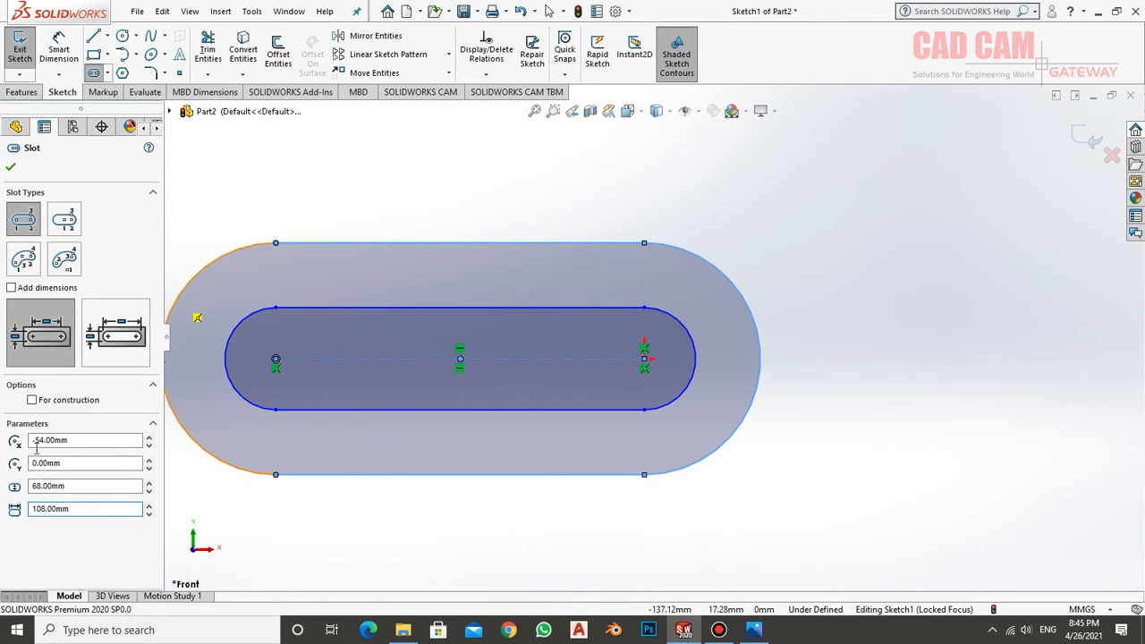
left_click(11, 167)
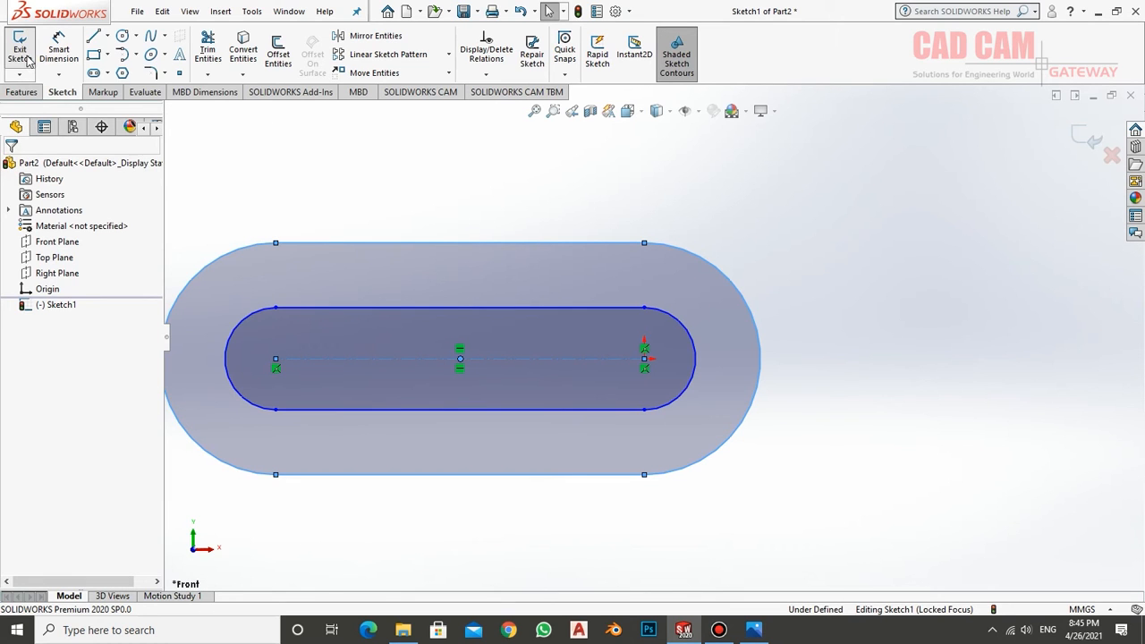
- Finish the two-slot sketch and extrude the ring between the slots as a blind boss 52 mm deep
left_click(27, 59)
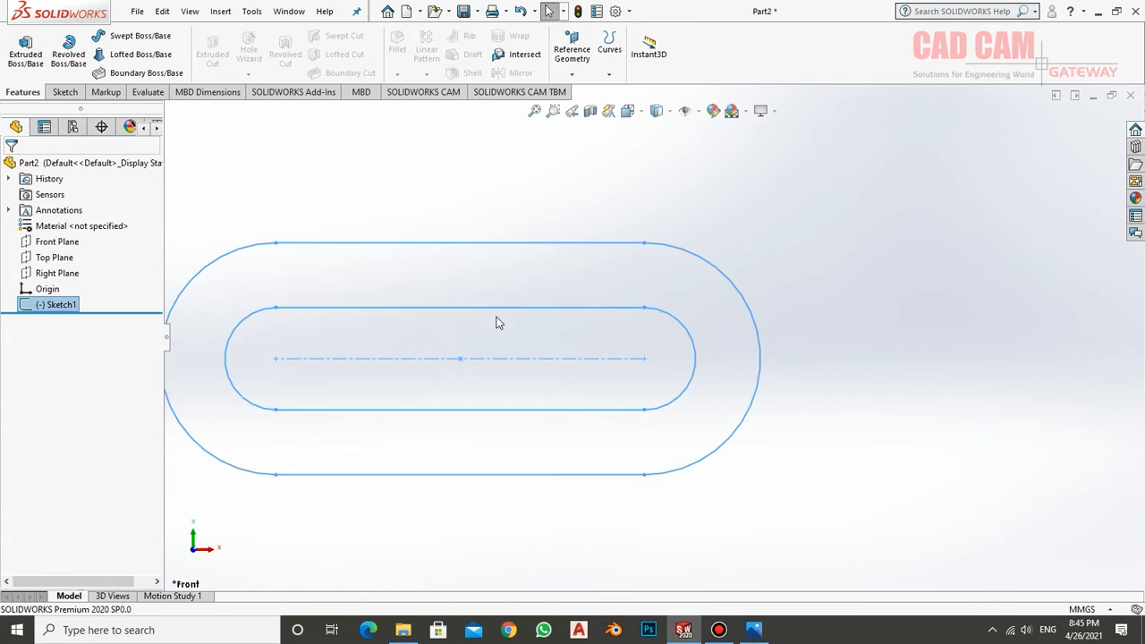
scroll(590, 402, "up", 4)
middle_click_drag(577, 397, 528, 465)
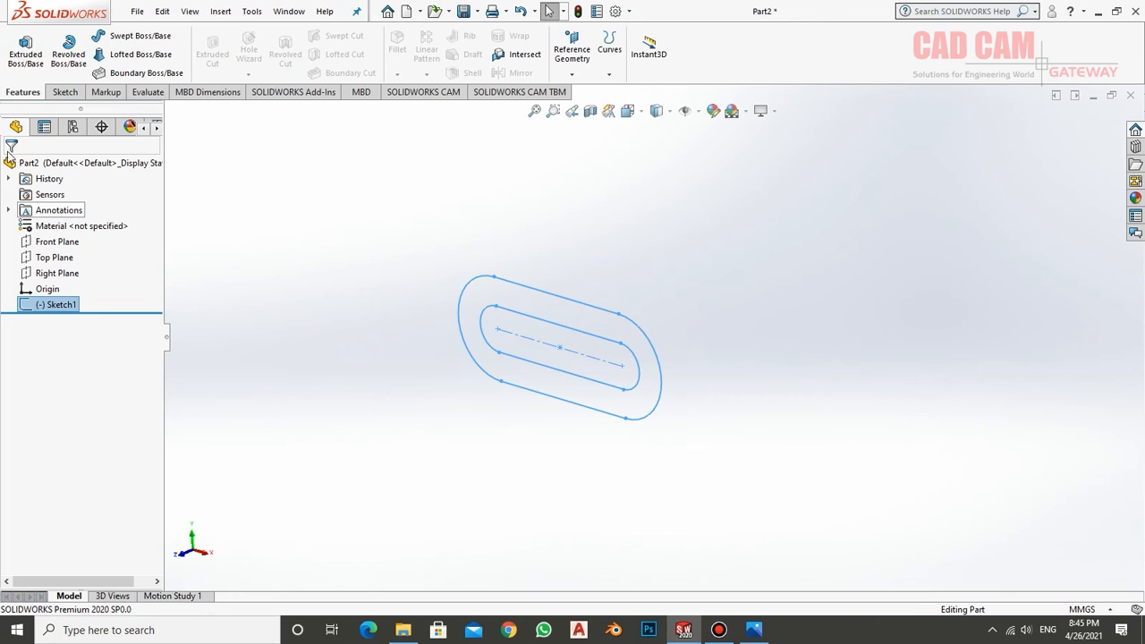
left_click(25, 54)
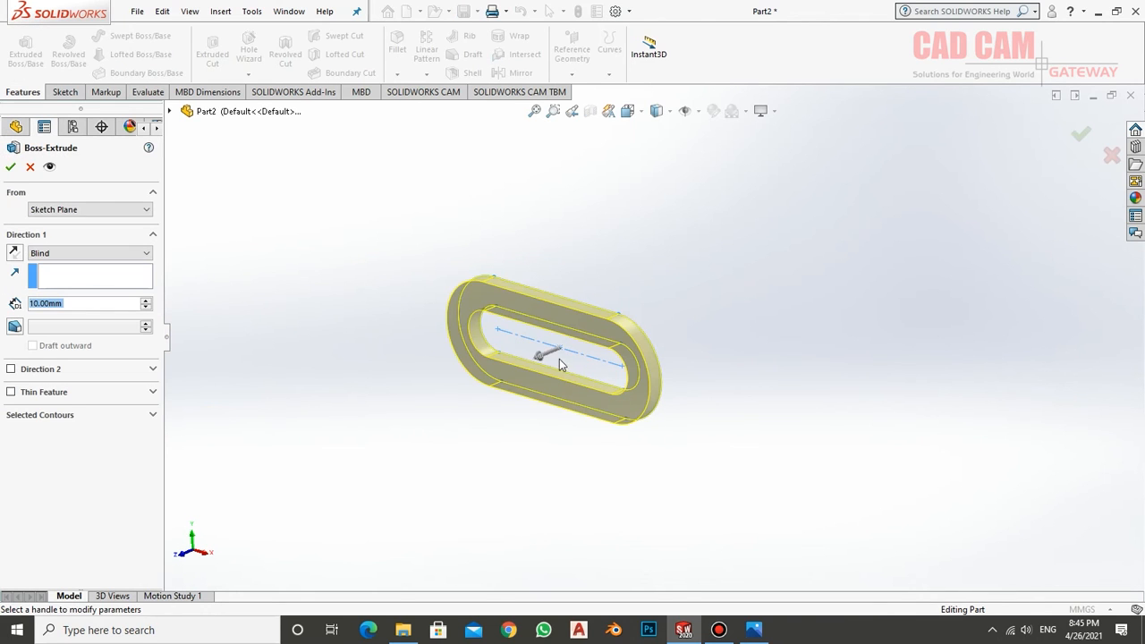
middle_click_drag(467, 449, 314, 520)
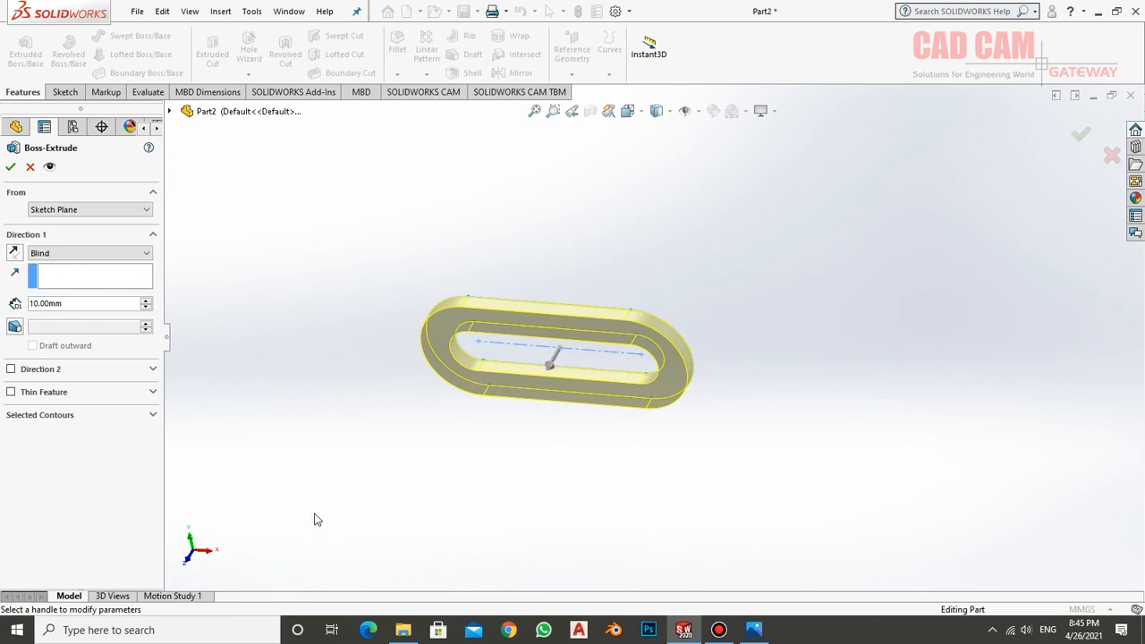
double_click(82, 304)
type("52")
key("Return")
left_click(9, 166)
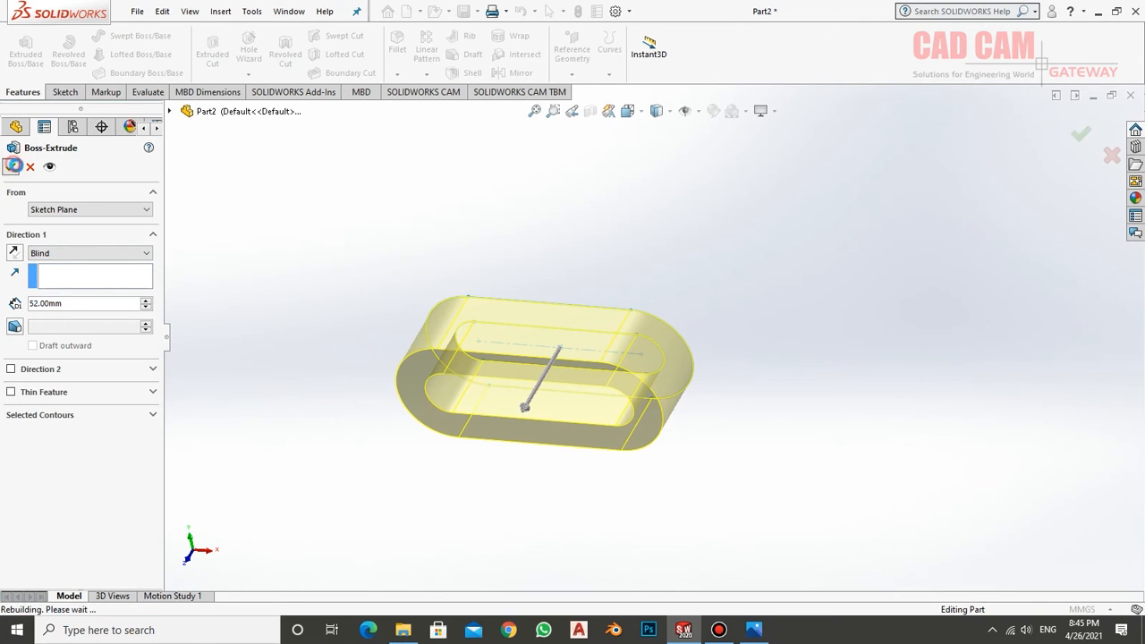
middle_click_drag(468, 419, 447, 398)
- Switch to Photos and examine the pictorial and top views in the reference drawing 3.jpg
left_click(763, 634)
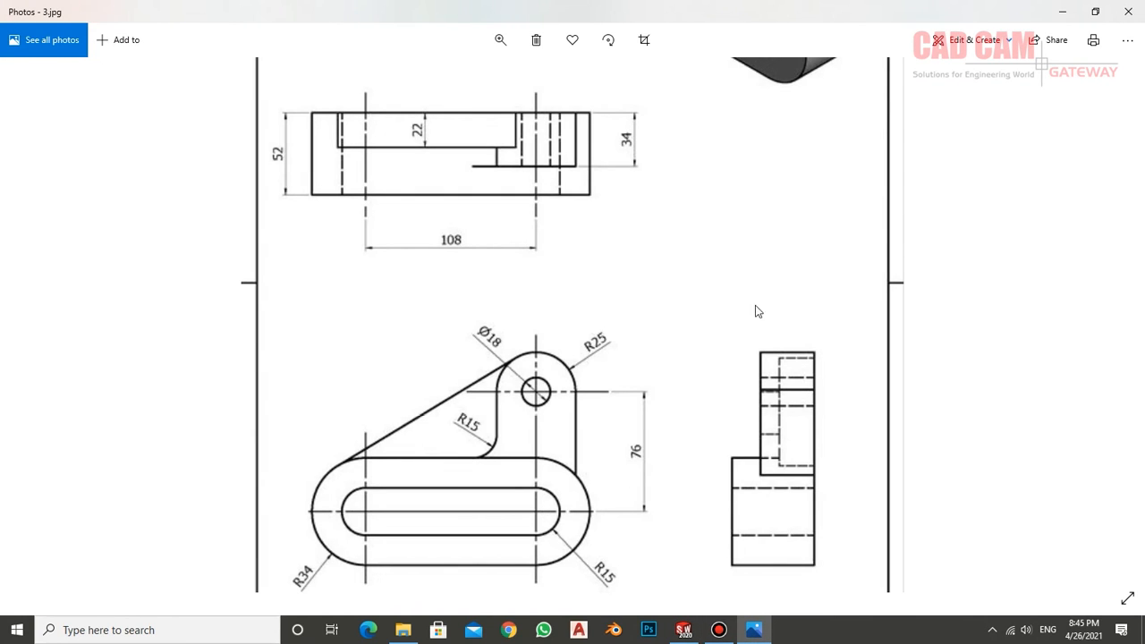
left_click_drag(744, 259, 758, 505)
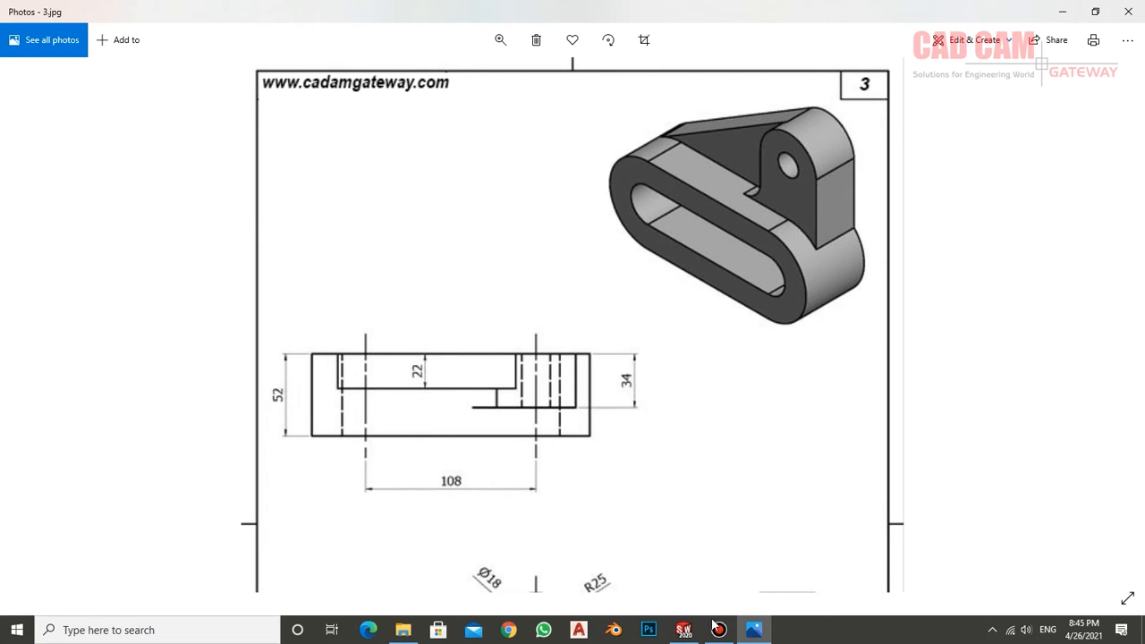
- Switch back to SolidWorks and open a new sketch on the Front Plane, viewed face-on
left_click(684, 629)
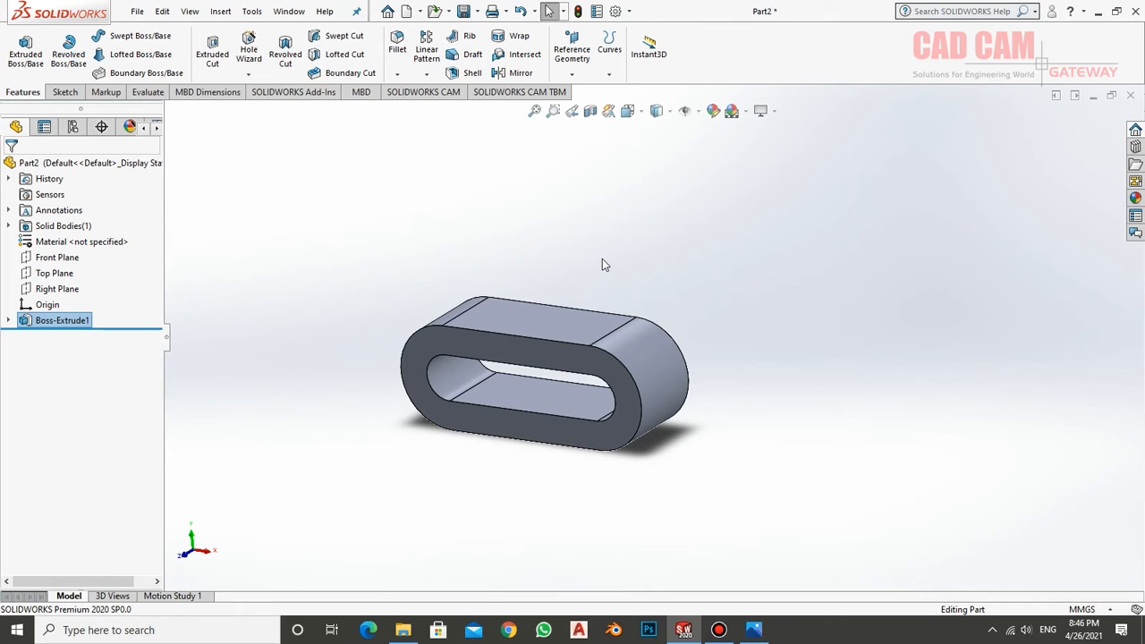
left_click(52, 261)
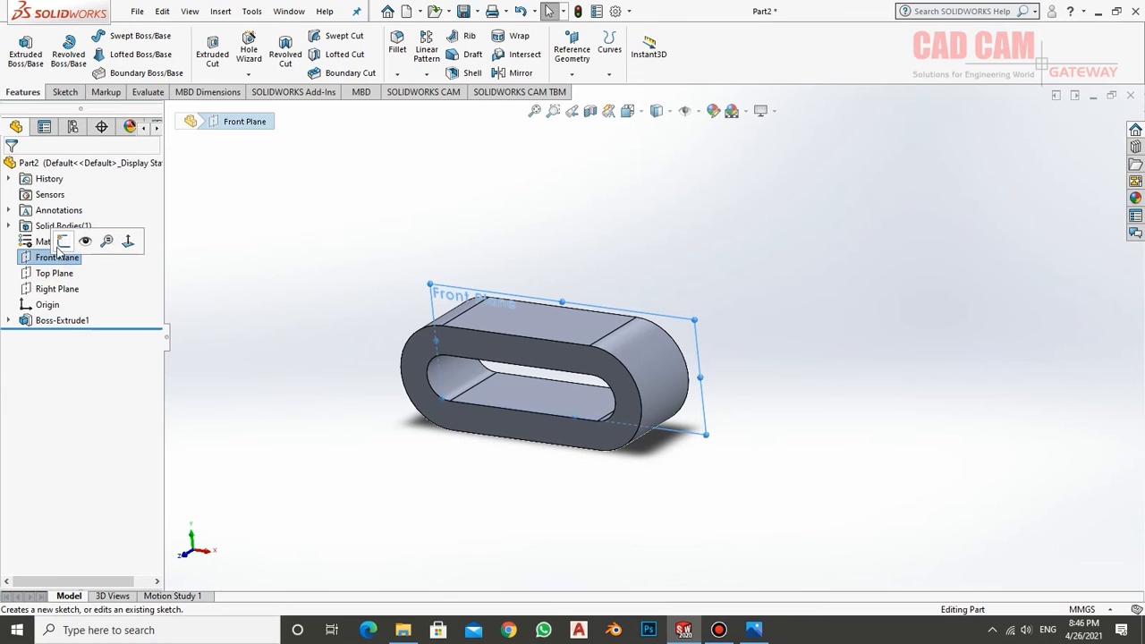
left_click(62, 244)
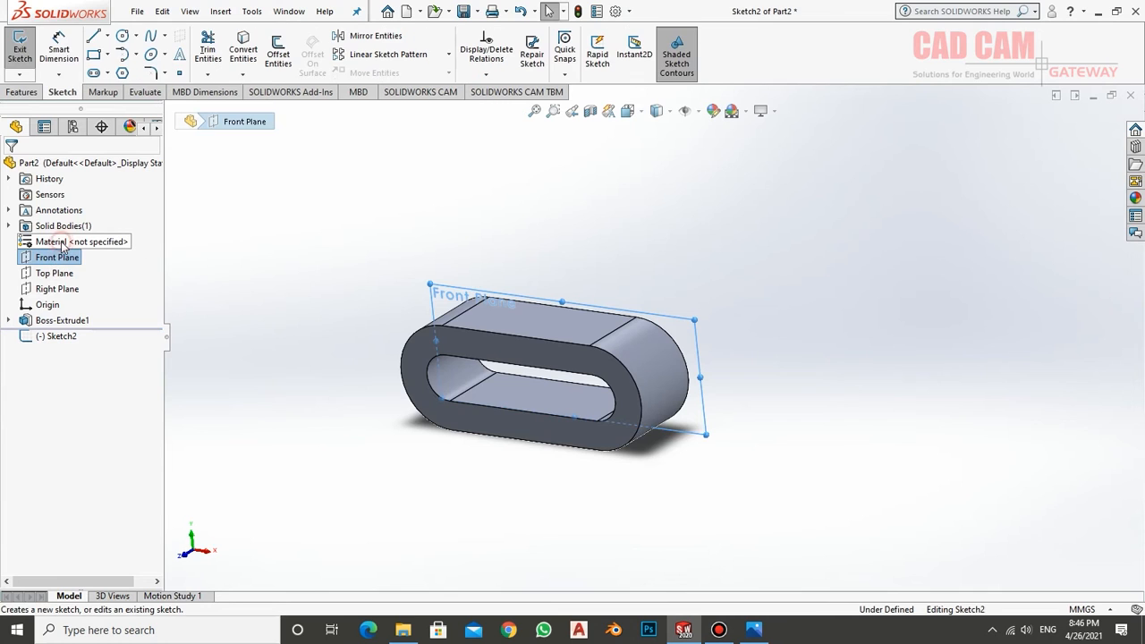
right_click(66, 336)
left_click(102, 314)
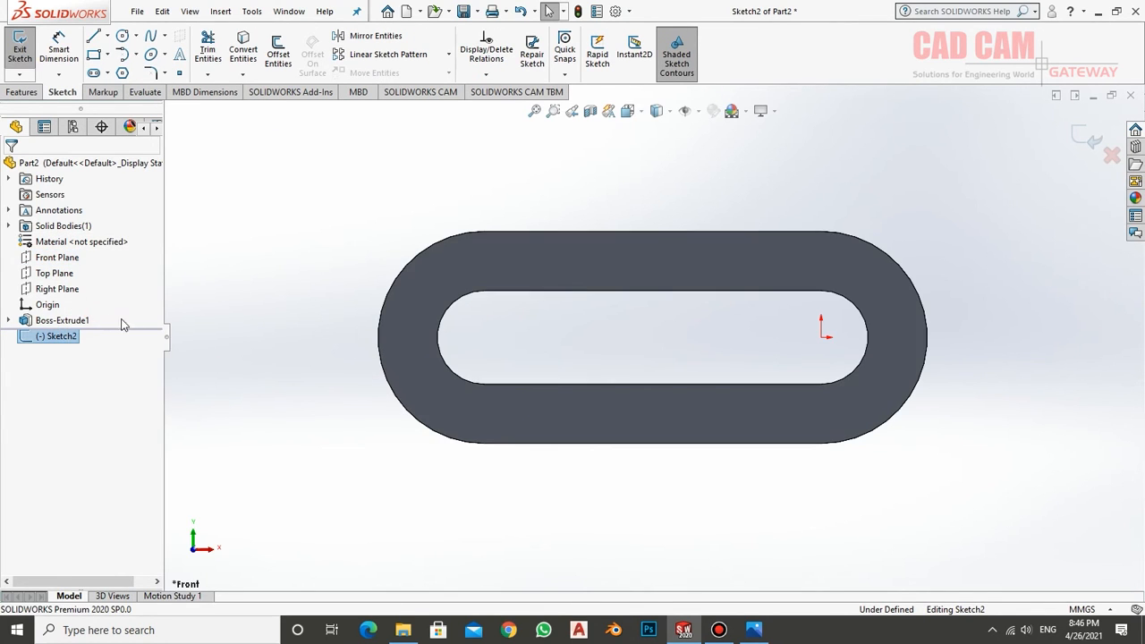
- Draw a vertical centerline about 86 mm long upward from the origin
scroll(579, 504, "up", 4)
scroll(770, 295, "down", 3)
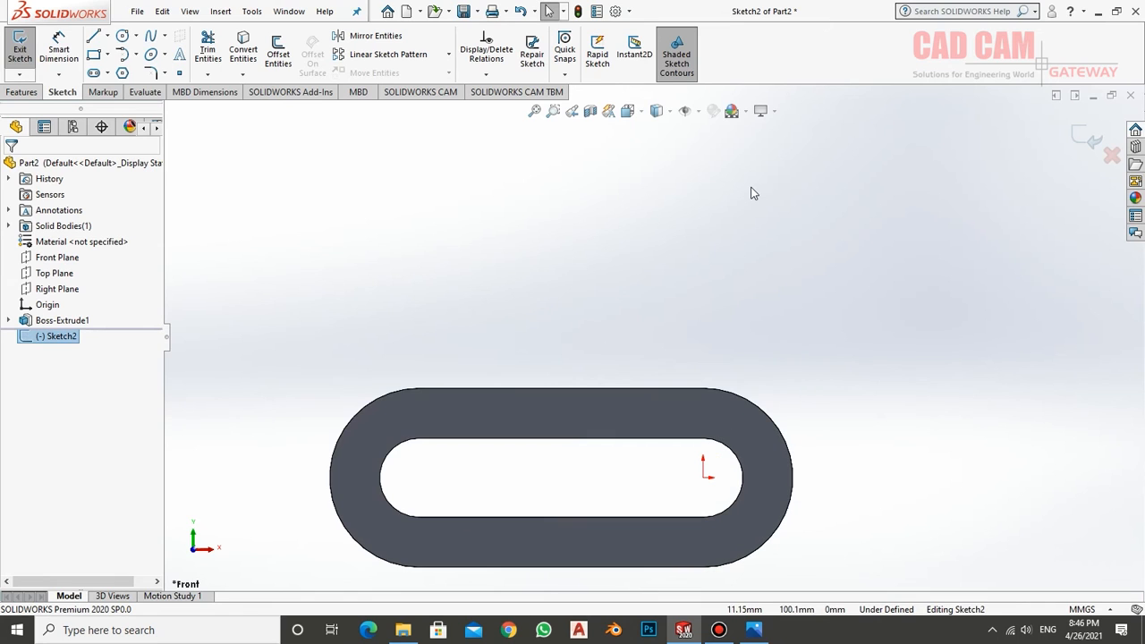
left_click(107, 36)
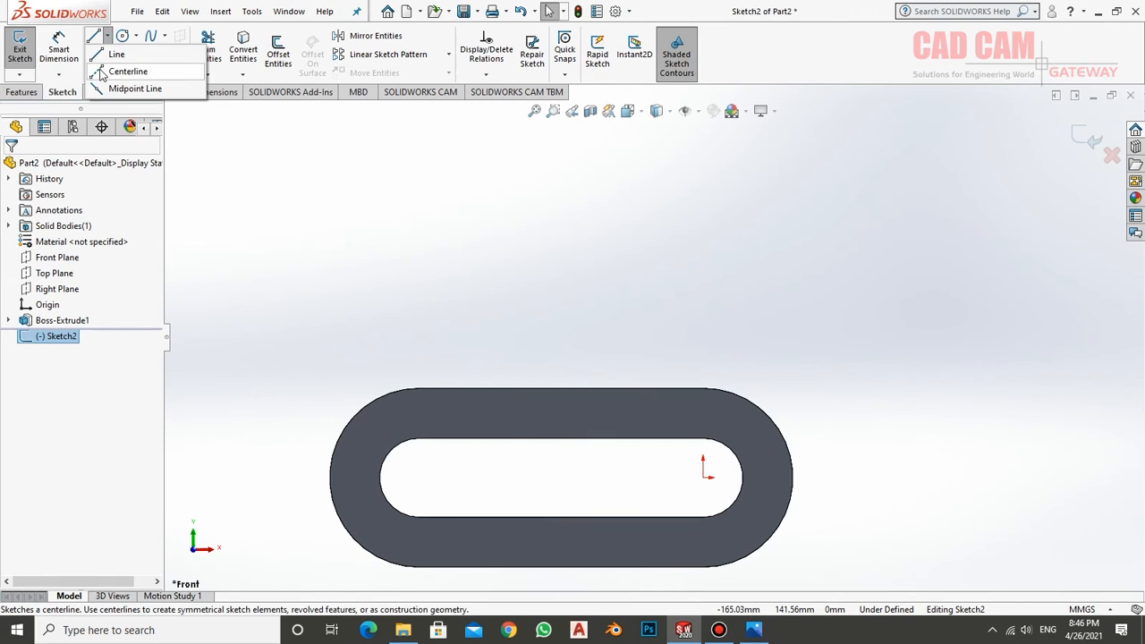
left_click(125, 67)
left_click(702, 475)
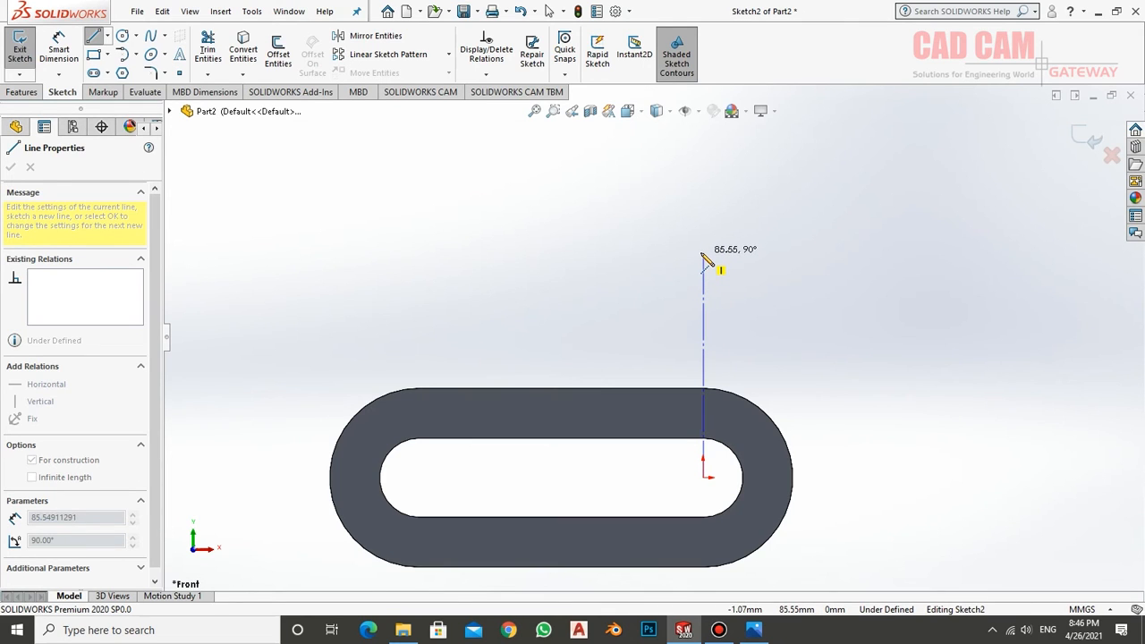
left_click(702, 253)
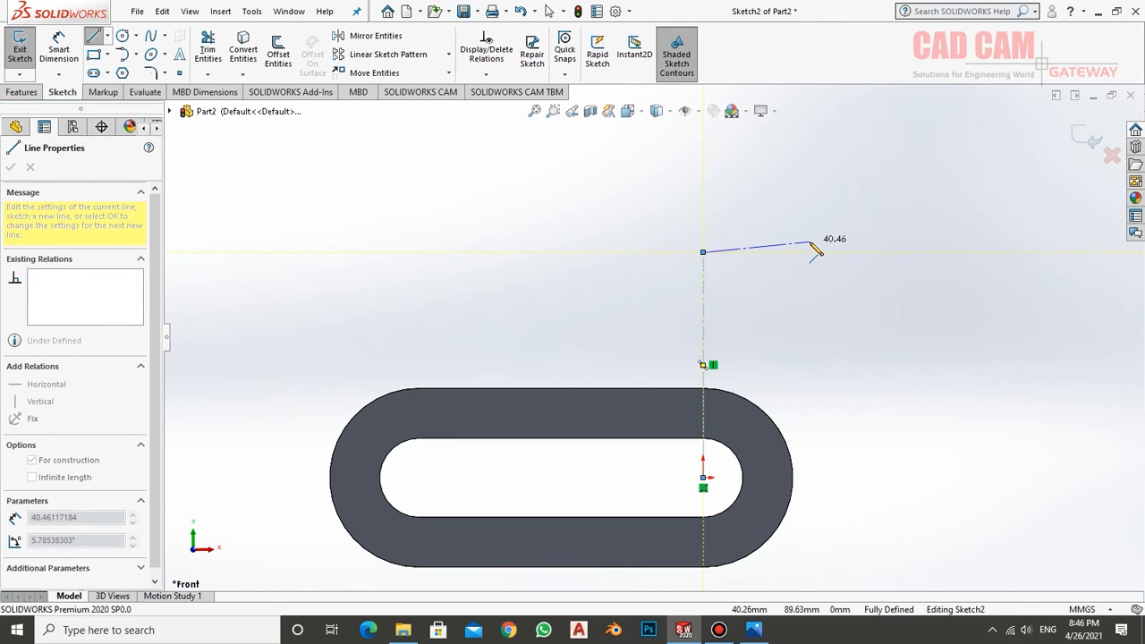
- Dimension the vertical centerline and set its length to 76 mm
left_click(58, 49)
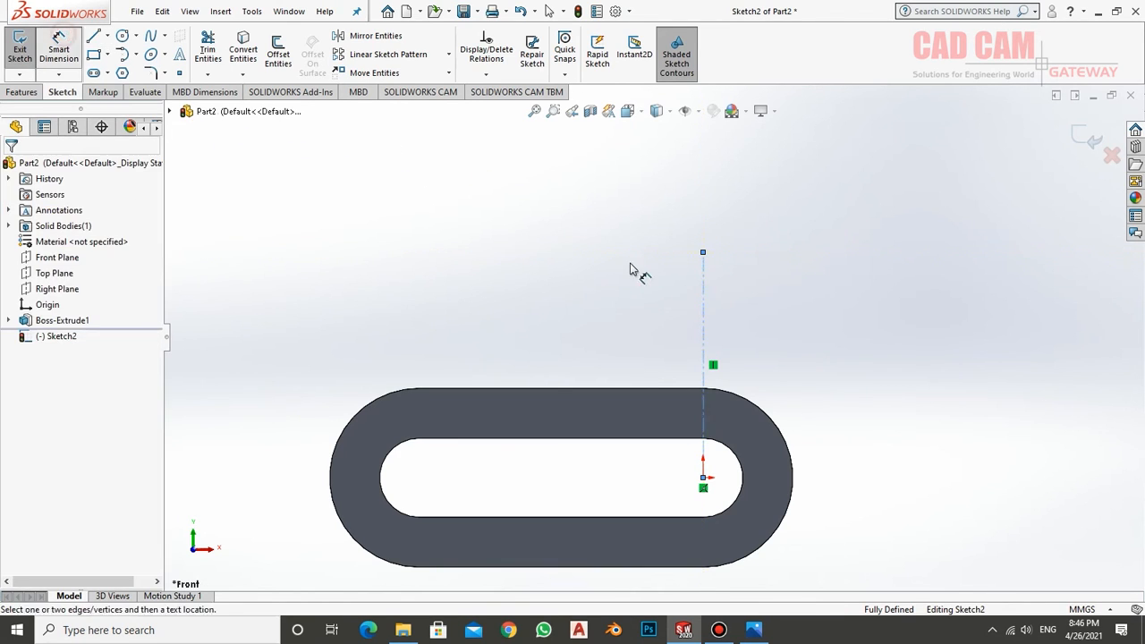
left_click(705, 319)
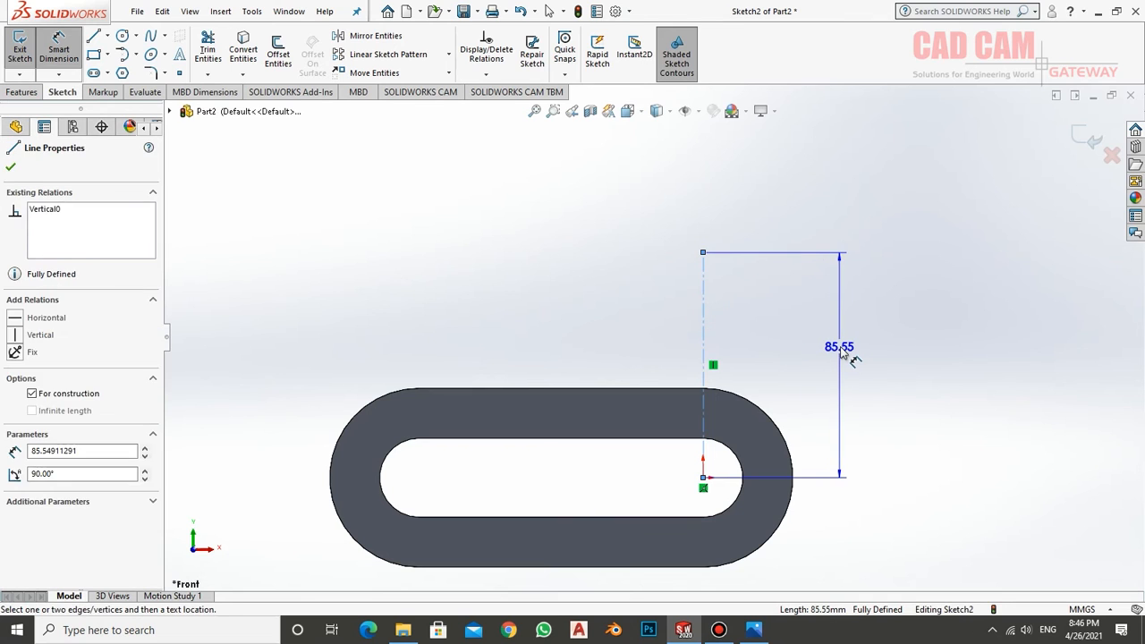
left_click(845, 355)
type("76")
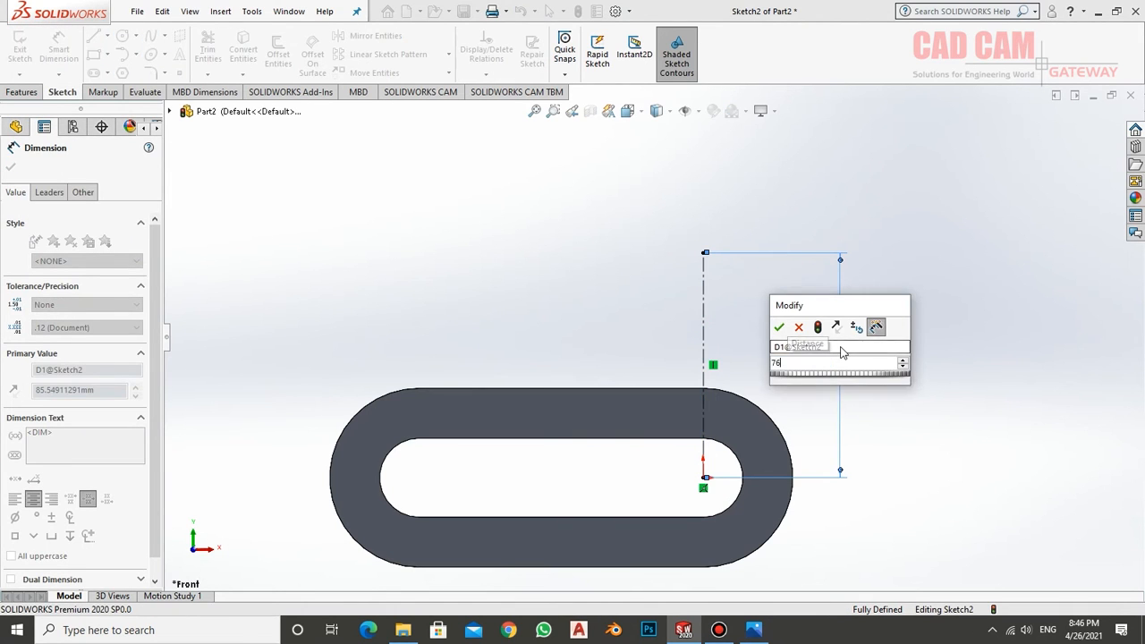
key("Return")
left_click(10, 166)
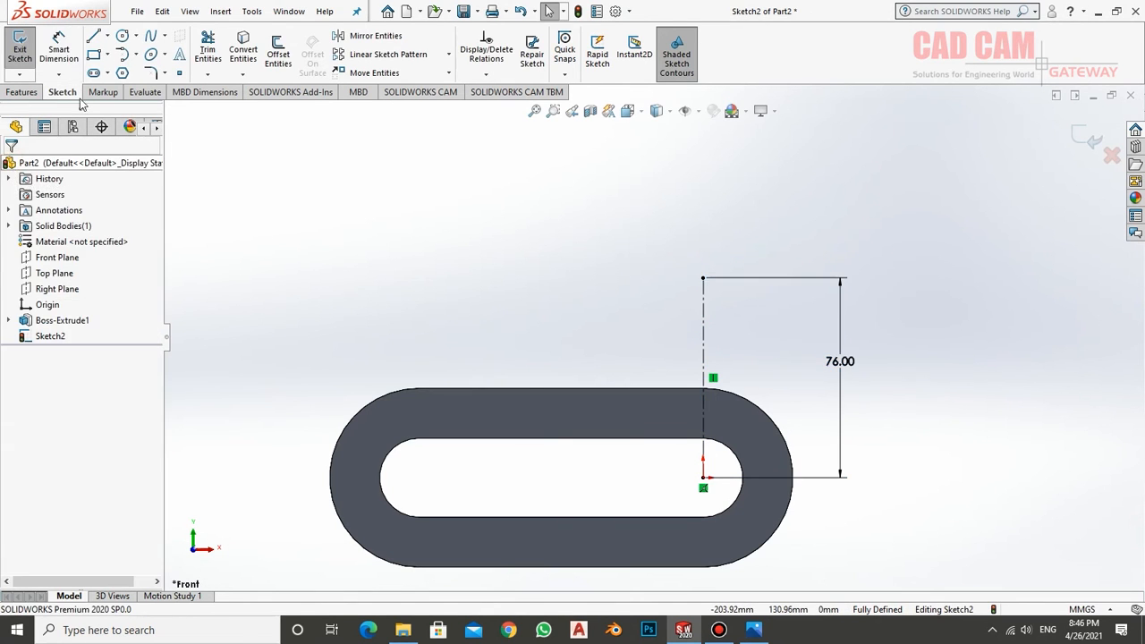
- Sketch a circle centred on the centerline's upper endpoint and set its radius to 25 mm
left_click(122, 36)
left_click(704, 280)
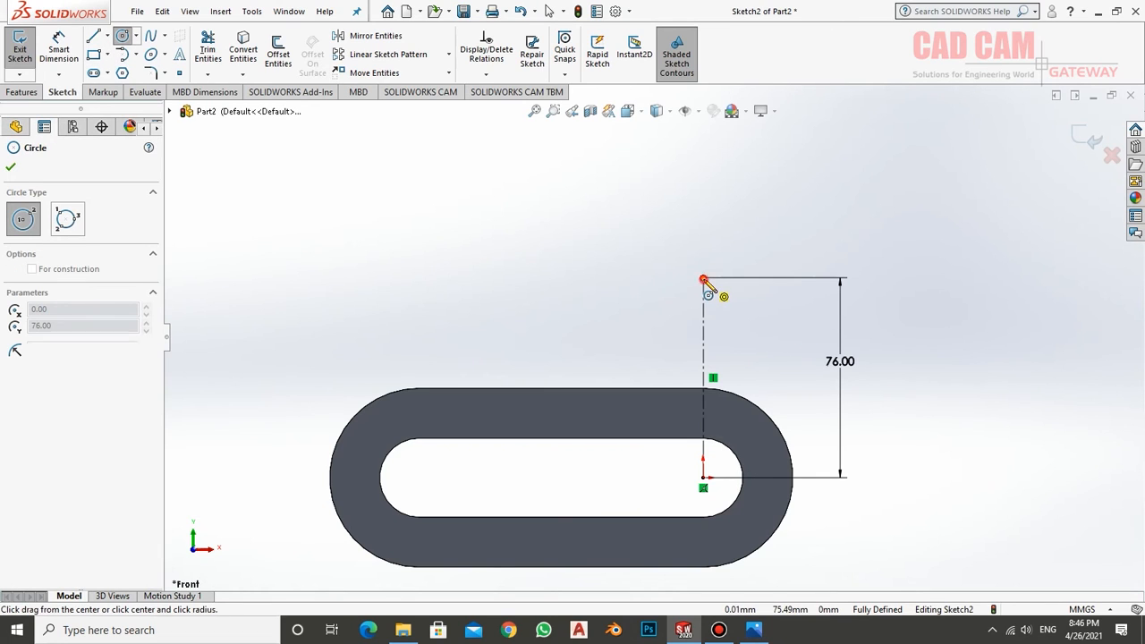
left_click(760, 318)
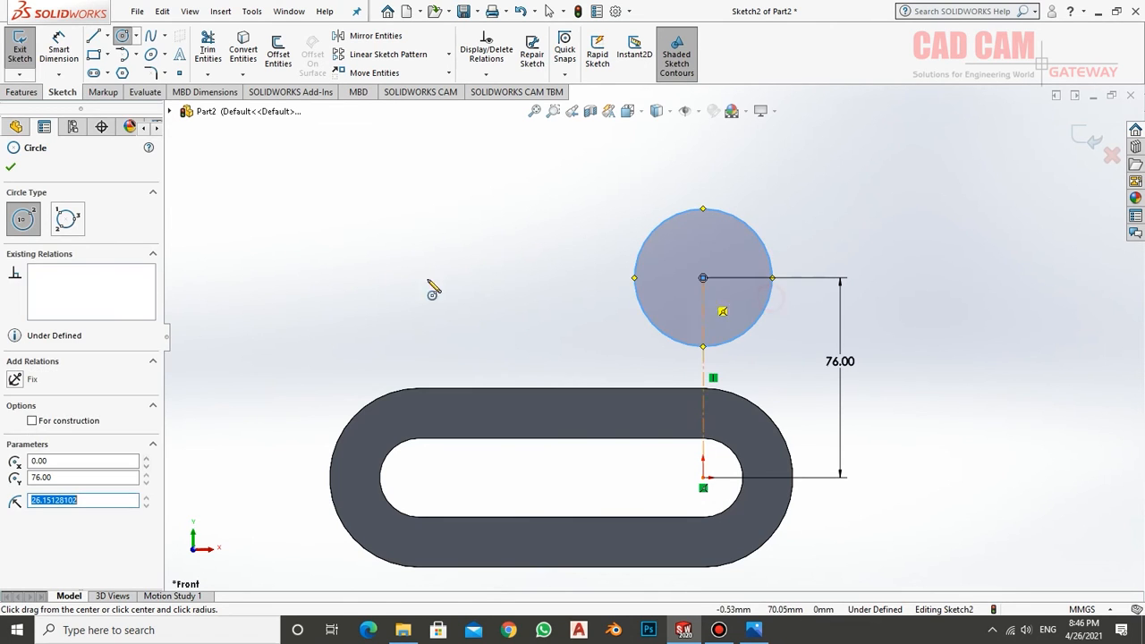
type("25")
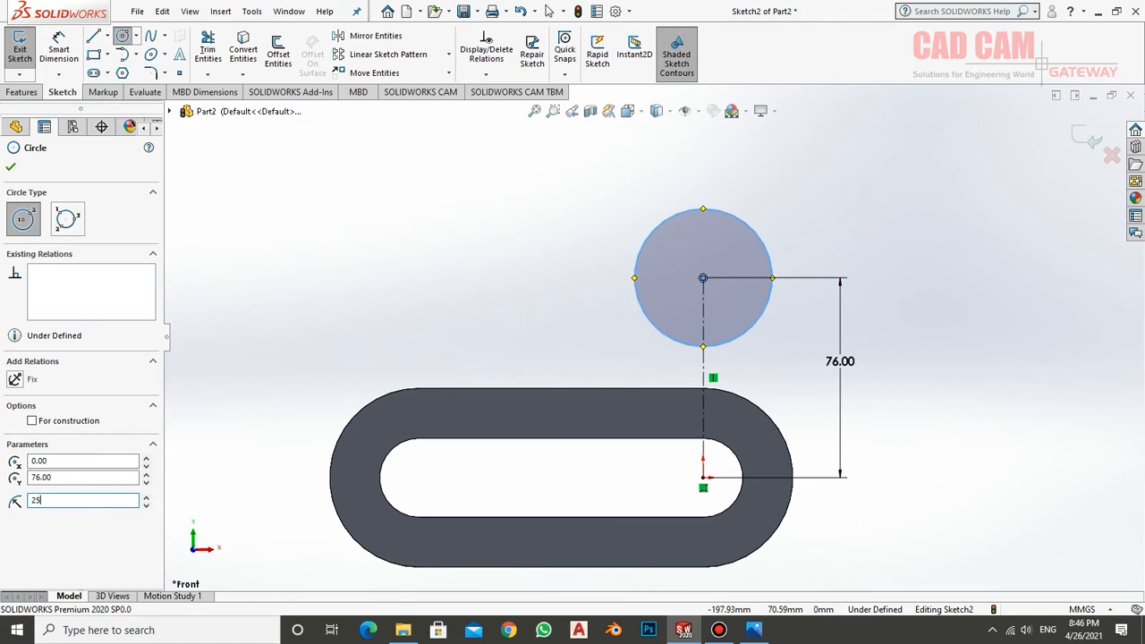
key("Return")
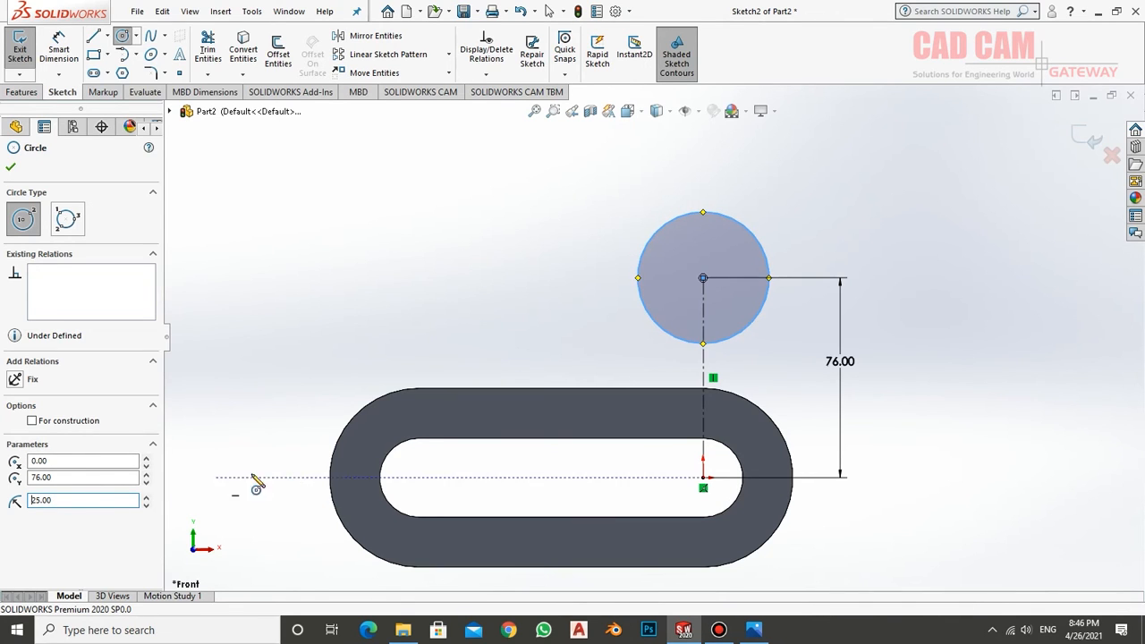
- Draw vertical lines from the circle's left and right quadrants down to the slotted body's upper edge and right outer arc
left_click(93, 36)
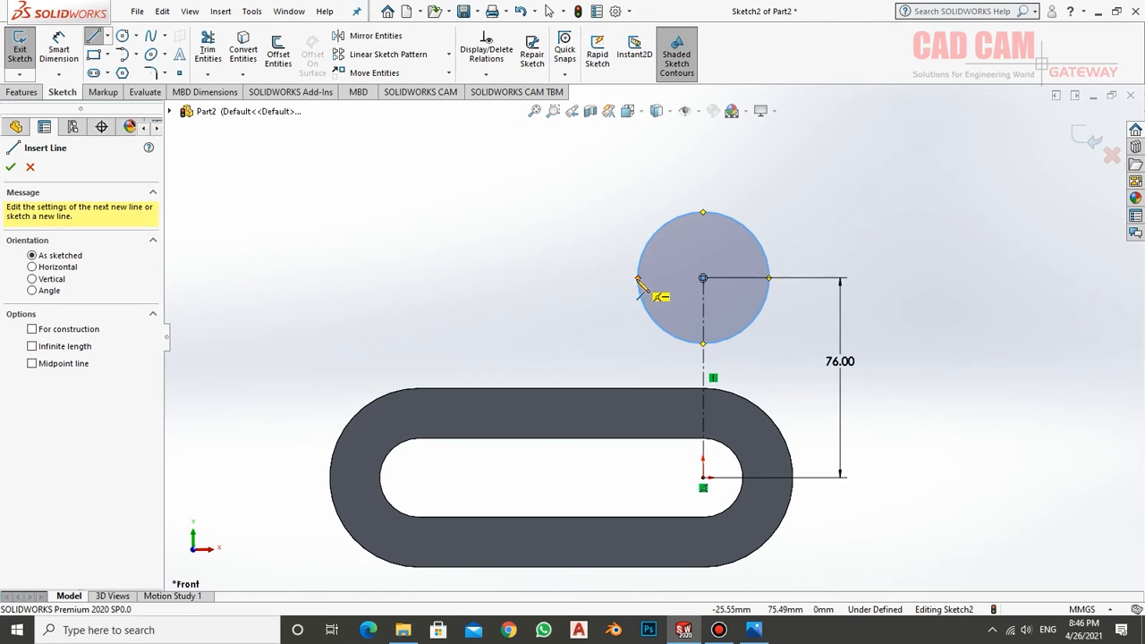
left_click(638, 279)
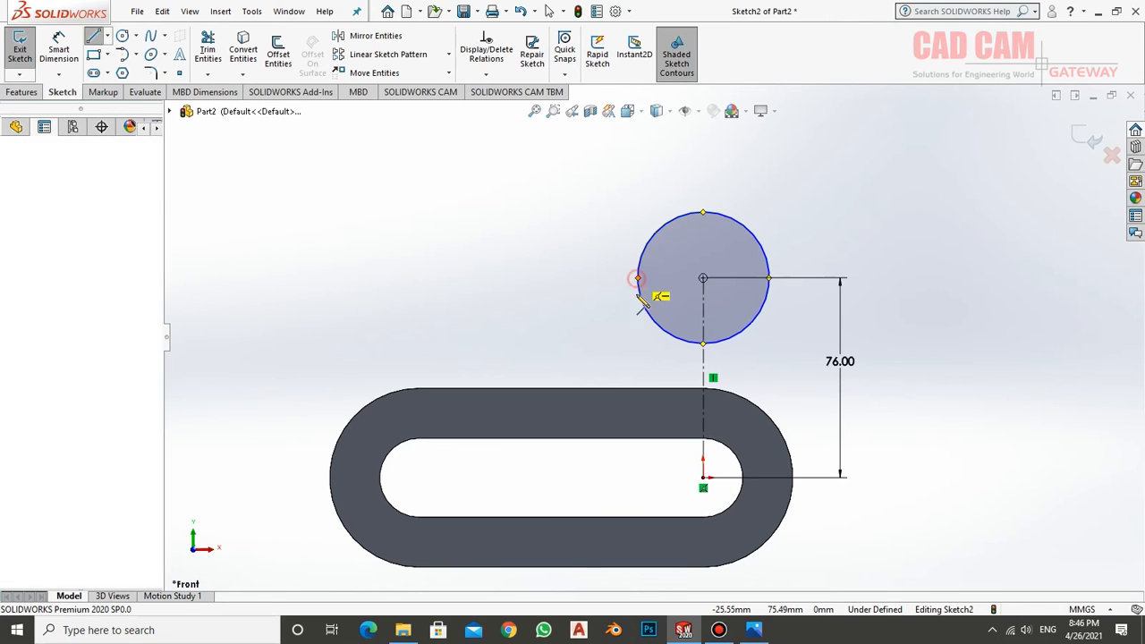
left_click(637, 387)
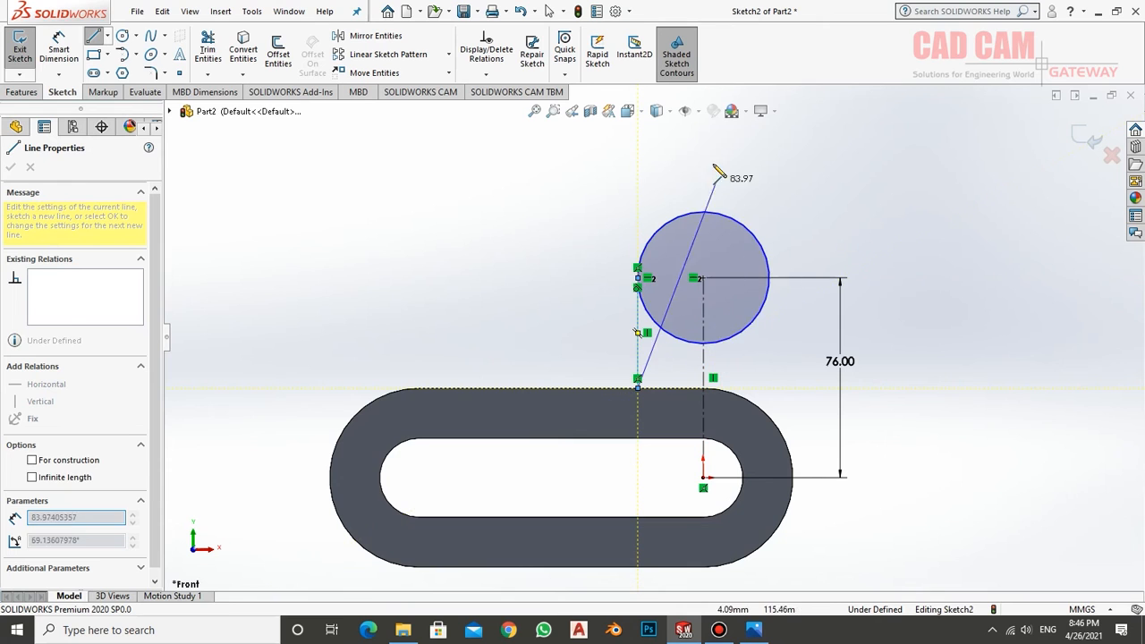
right_click(716, 111)
left_click(737, 174)
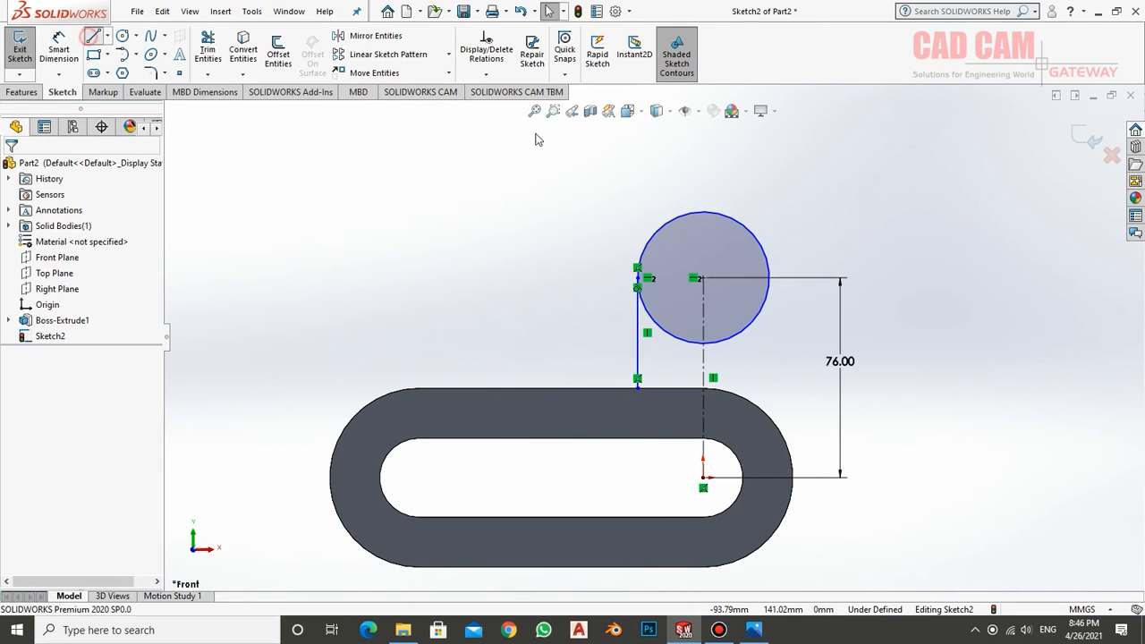
left_click(93, 36)
left_click(769, 279)
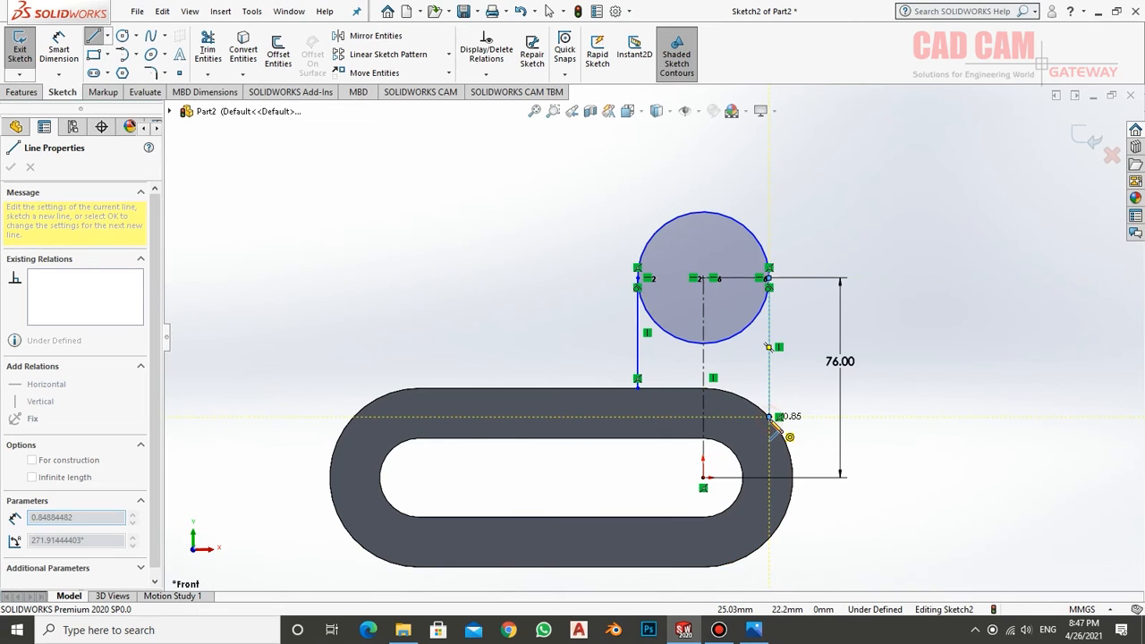
right_click(795, 349)
left_click(818, 356)
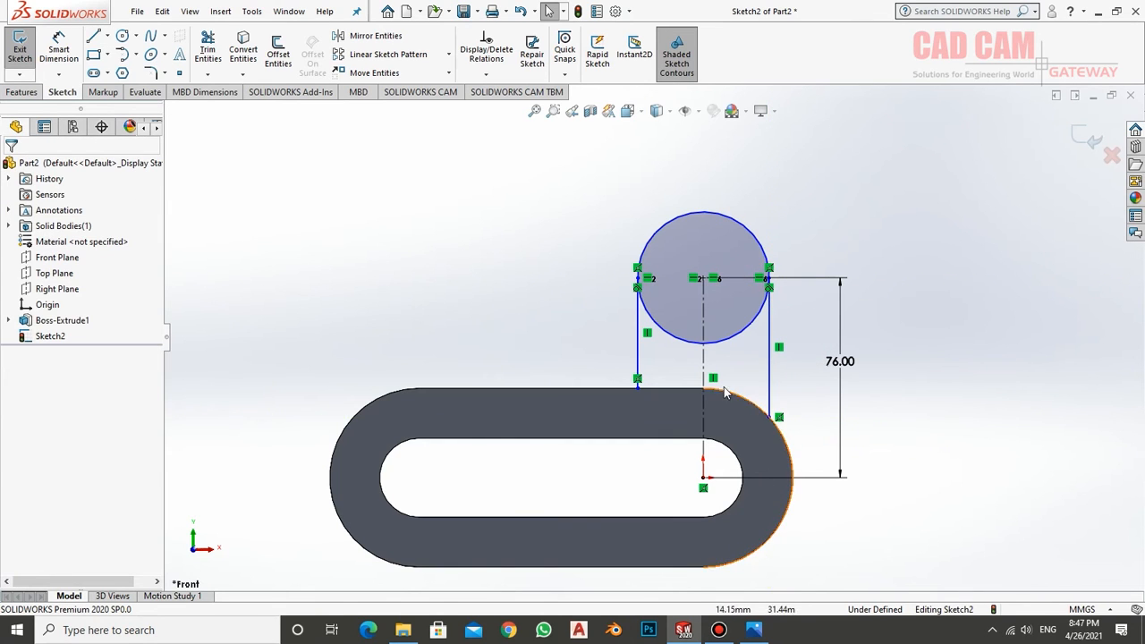
- Convert the slotted body's upper straight edge and right outer arc into sketch entities
left_click(244, 53)
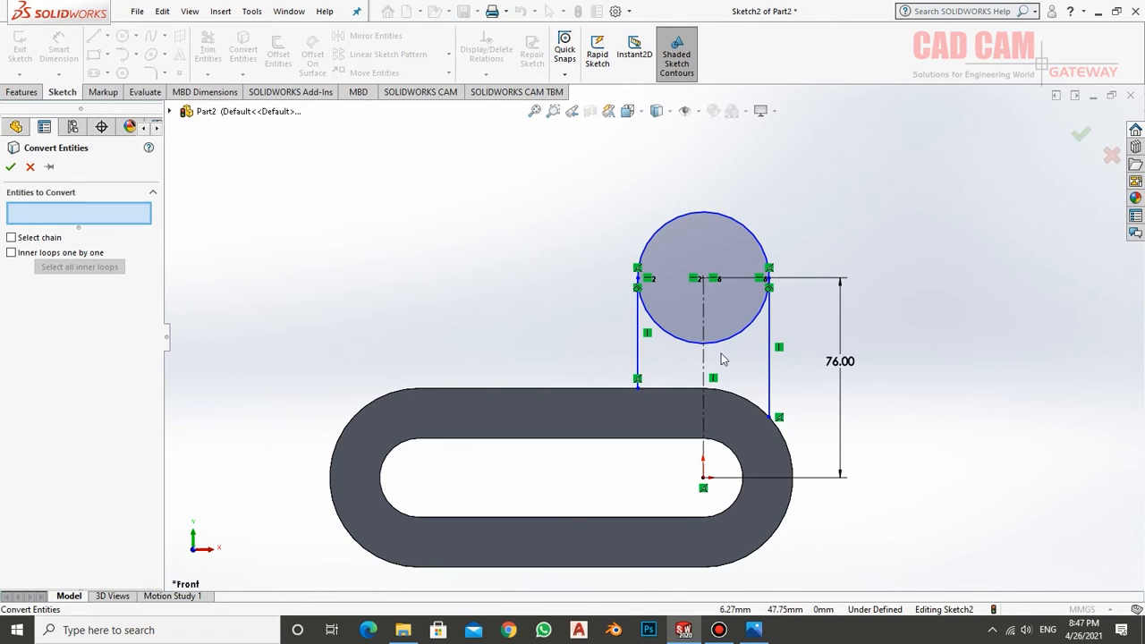
left_click(675, 392)
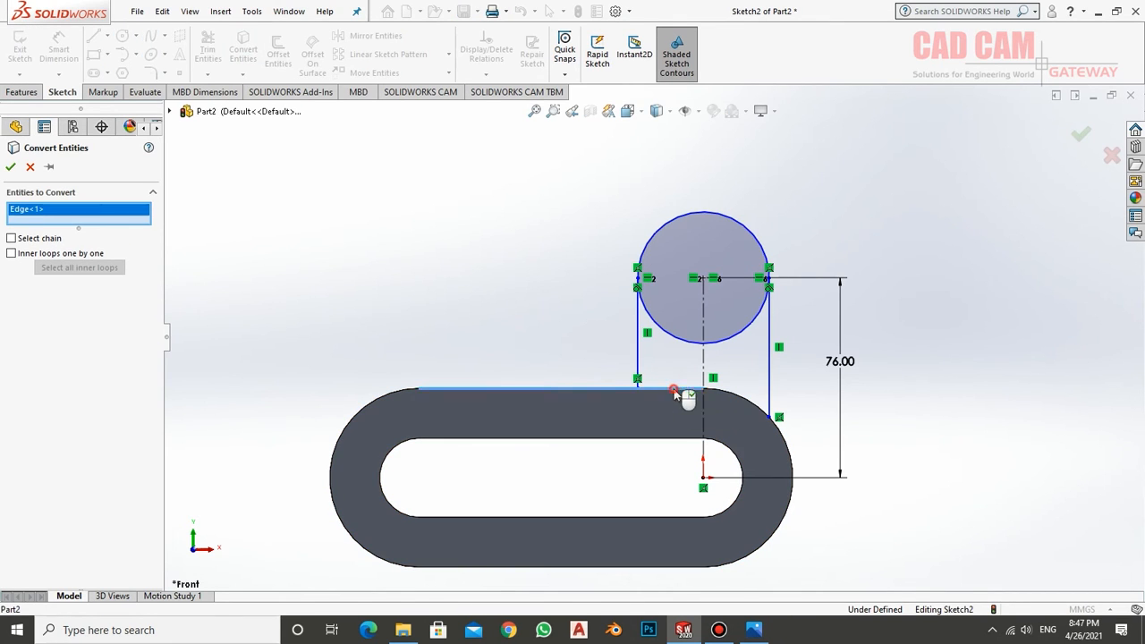
left_click(10, 167)
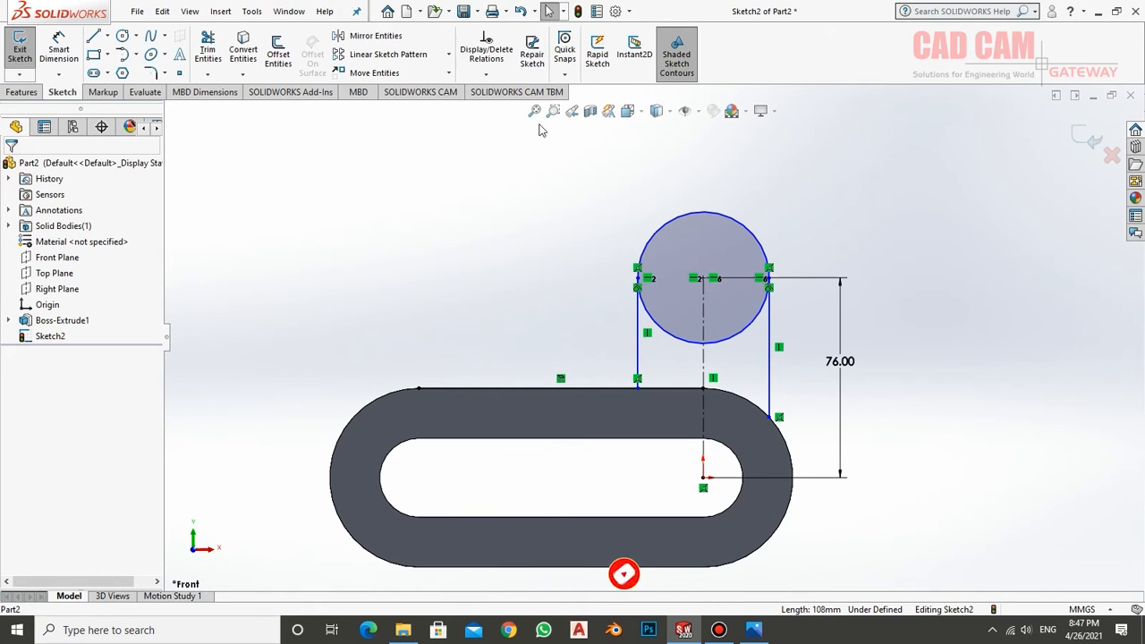
left_click(749, 407)
left_click(11, 167)
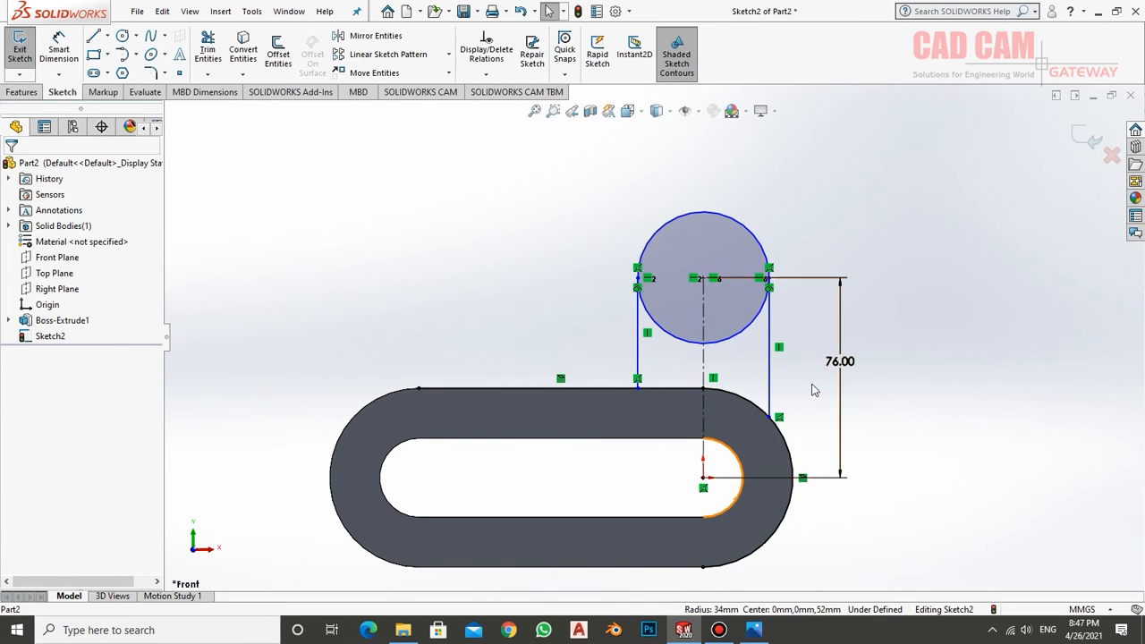
- Trim the converted edge and arc back to the portions between the two vertical lines
left_click(207, 49)
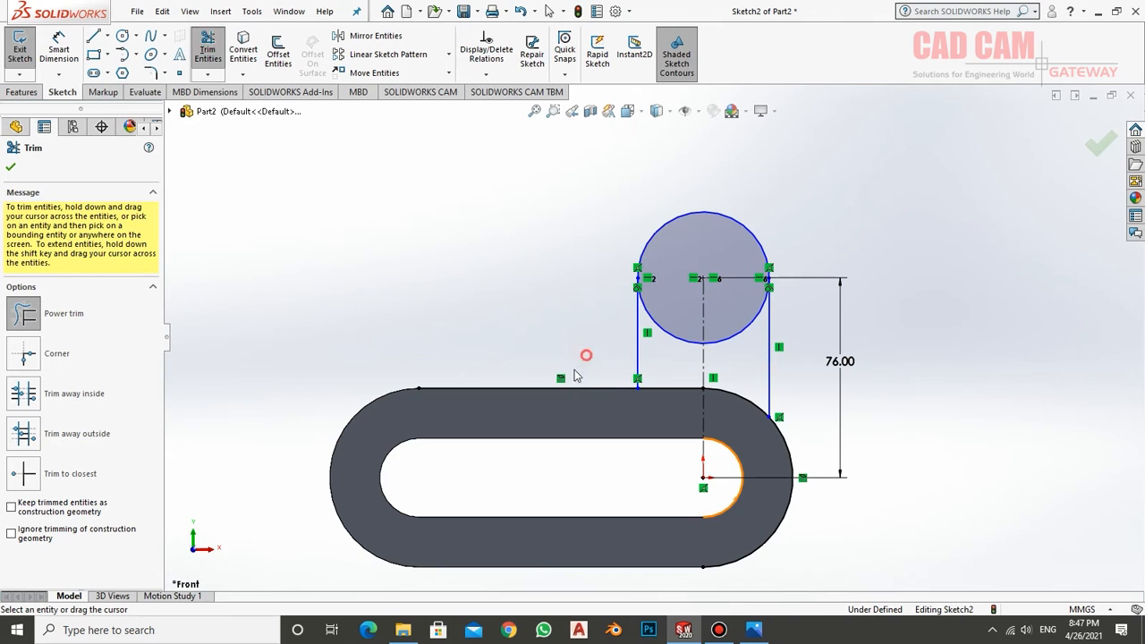
left_click_drag(574, 369, 572, 391)
left_click_drag(798, 426, 783, 445)
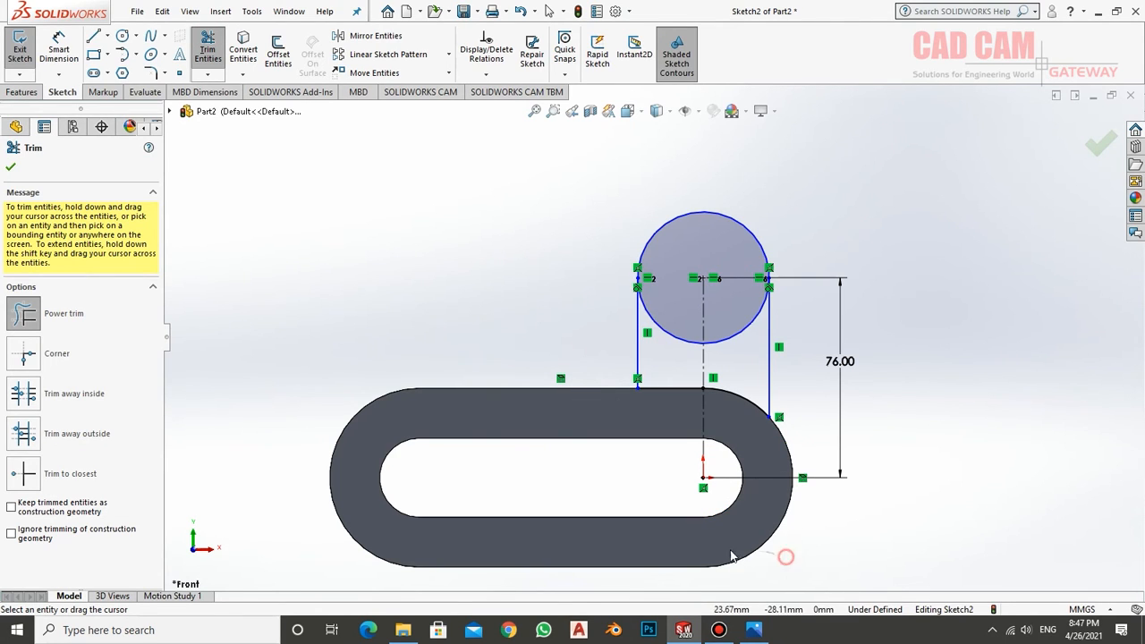
left_click(10, 166)
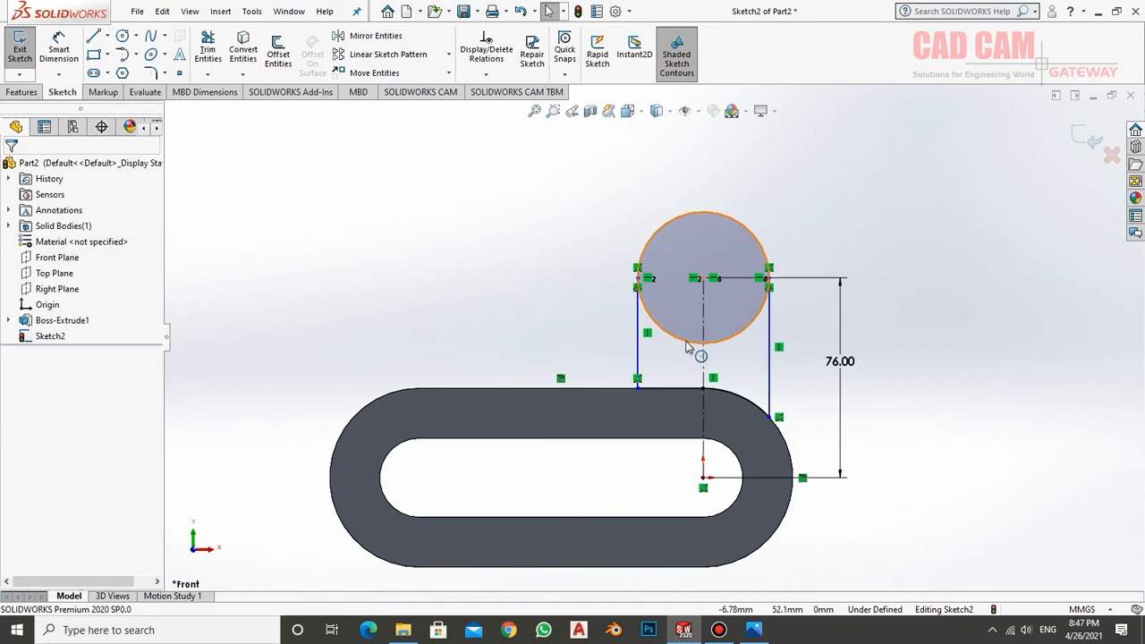
- Trim away the lower half of the circle between the vertical lines to close the lug profile
left_click(207, 49)
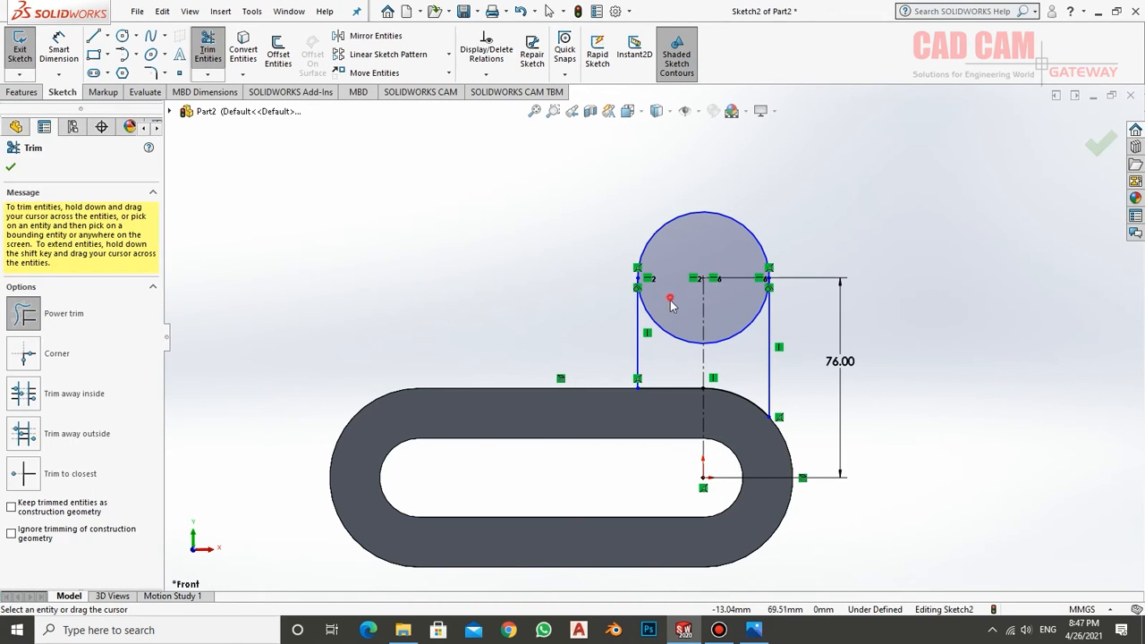
left_click_drag(670, 301, 674, 360)
left_click_drag(741, 307, 746, 360)
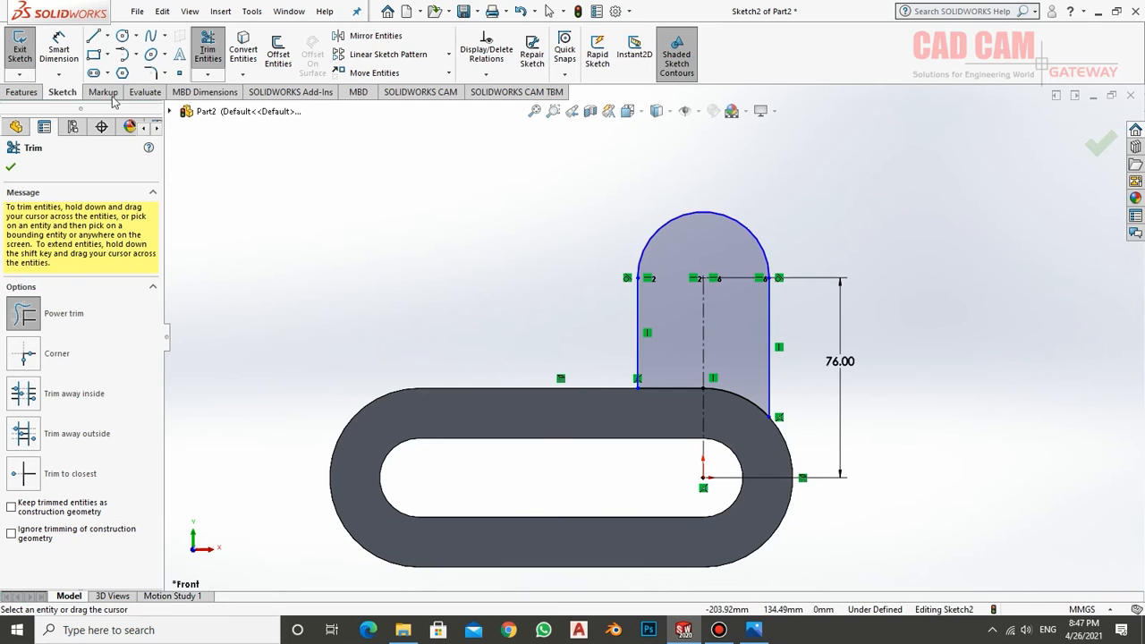
left_click(208, 49)
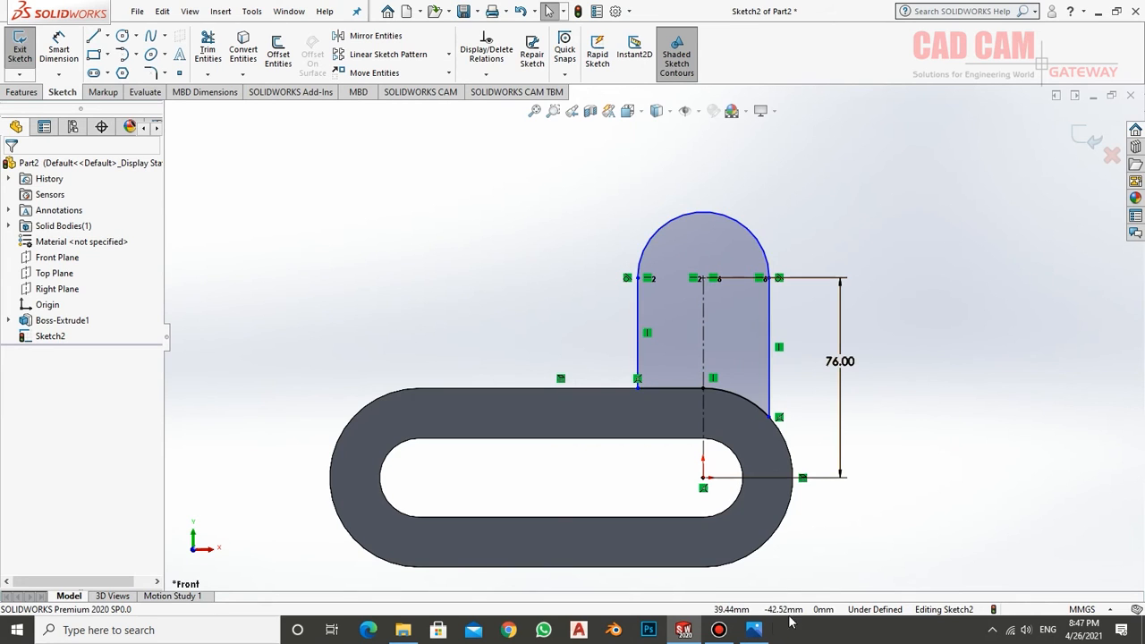
- Consult reference drawing 3.jpg and sketch a circle about 16.6 mm in diameter centred on the lug's rounded top
left_click(754, 630)
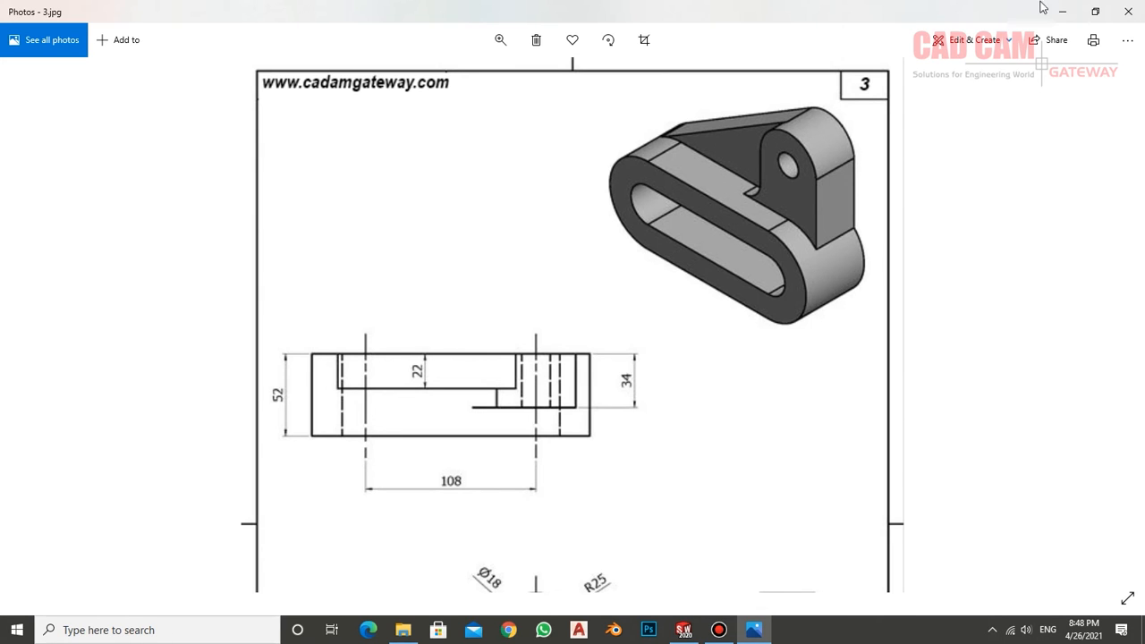
left_click(683, 629)
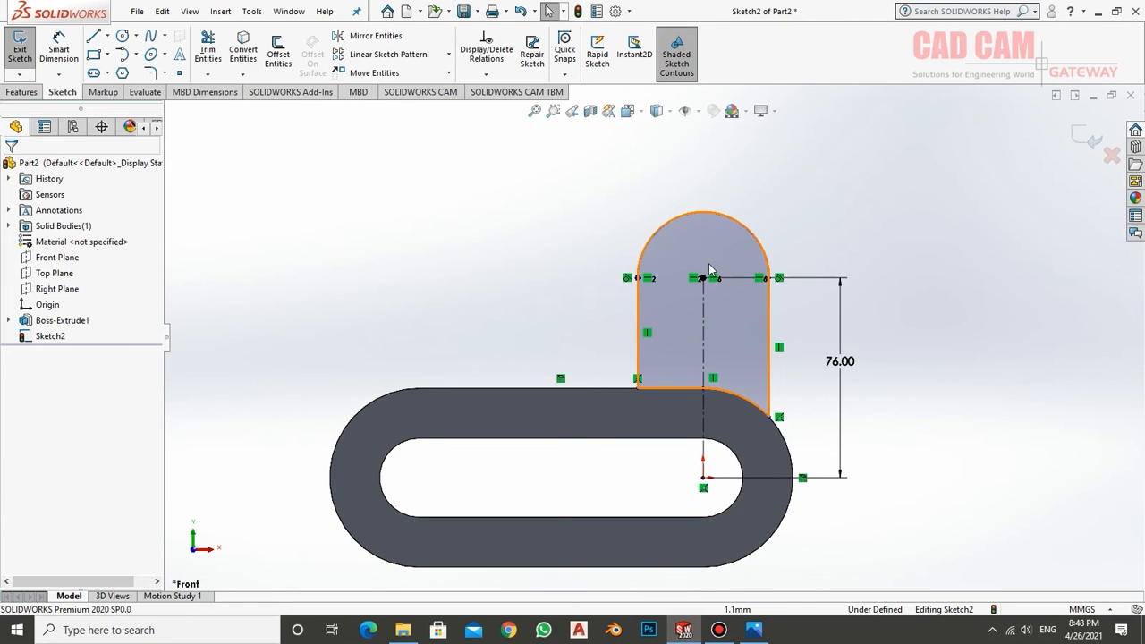
left_click(122, 35)
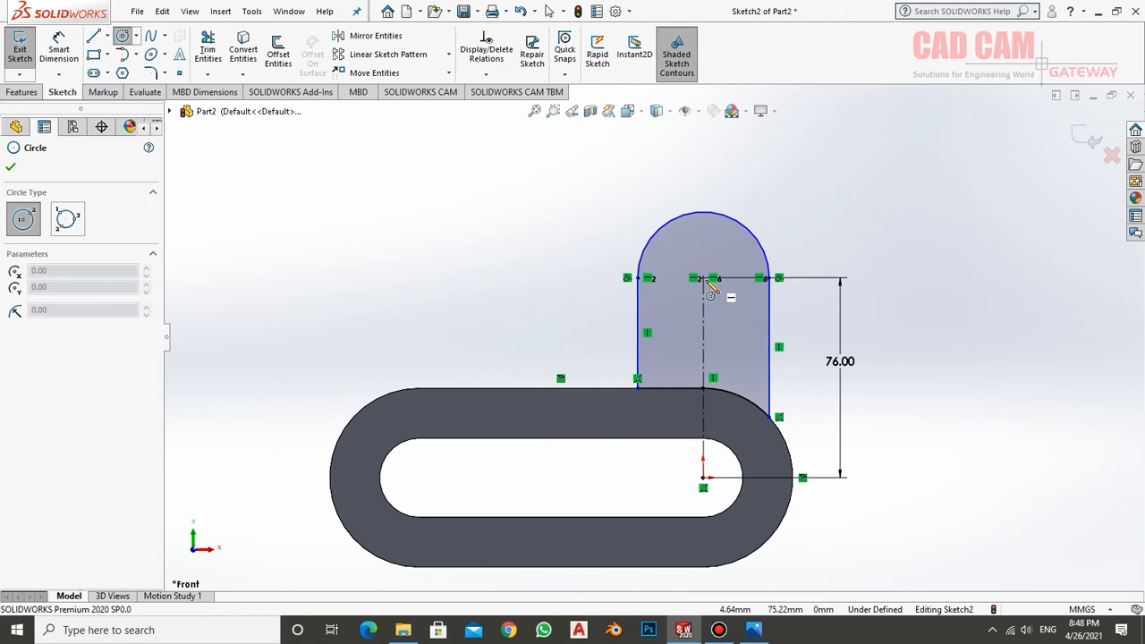
left_click_drag(703, 278, 720, 292)
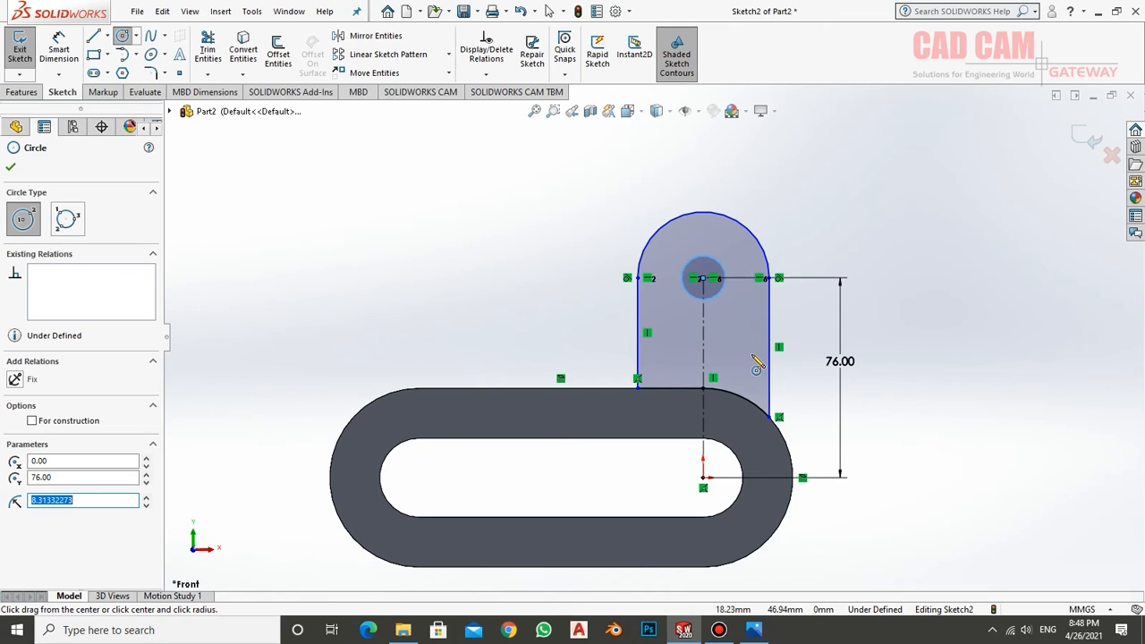
- Dimension the lug's hole circle with a diameter of 18 mm
left_click(59, 49)
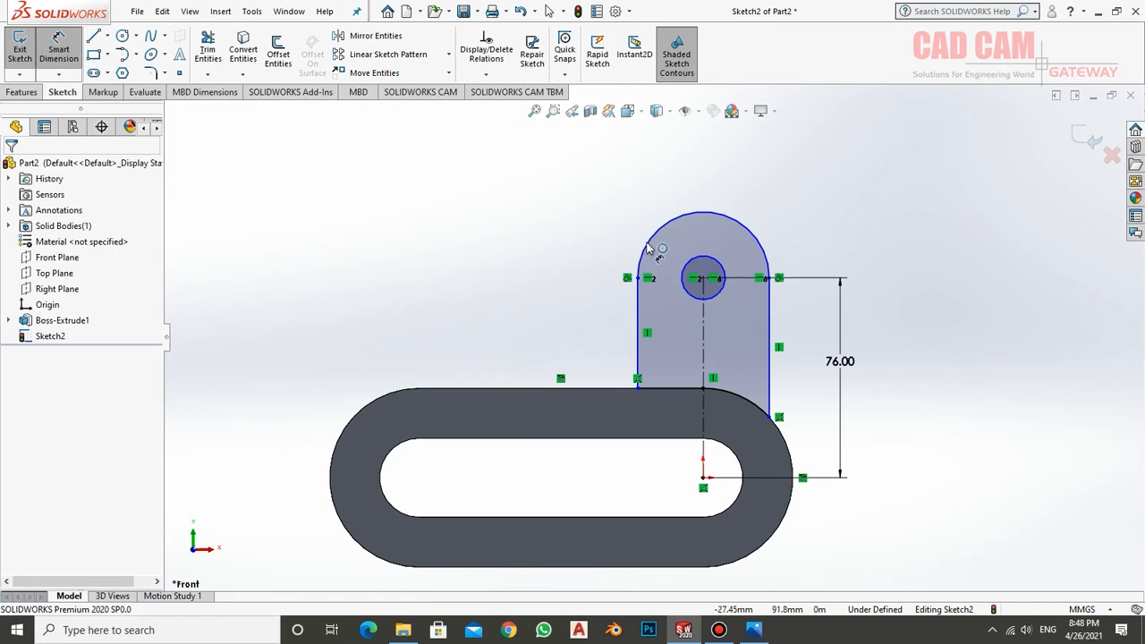
left_click(698, 259)
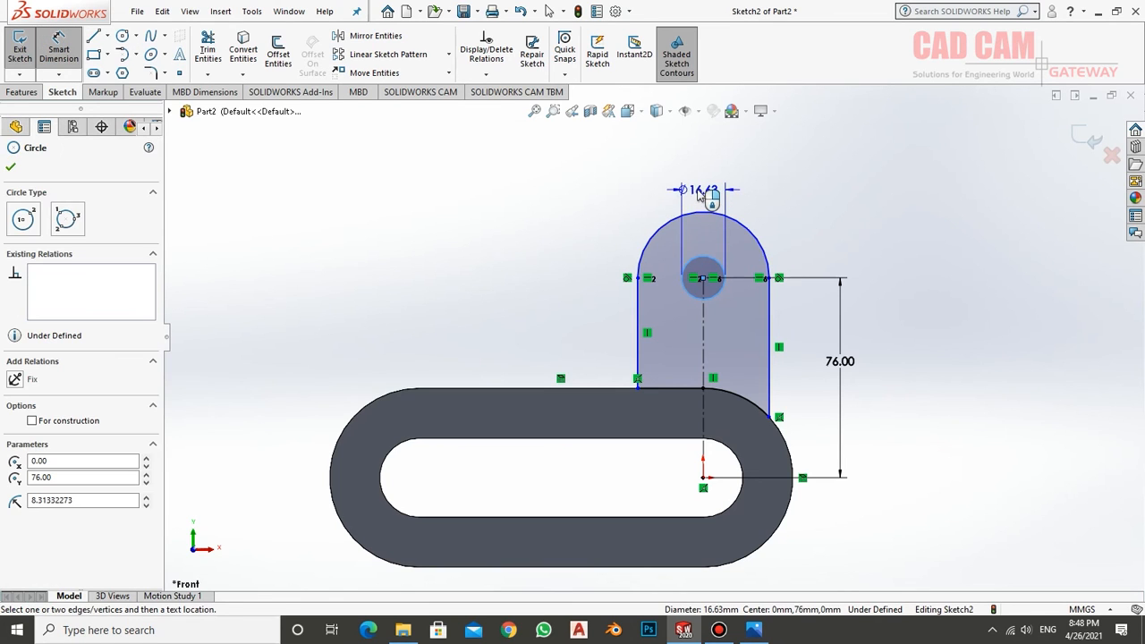
left_click(700, 189)
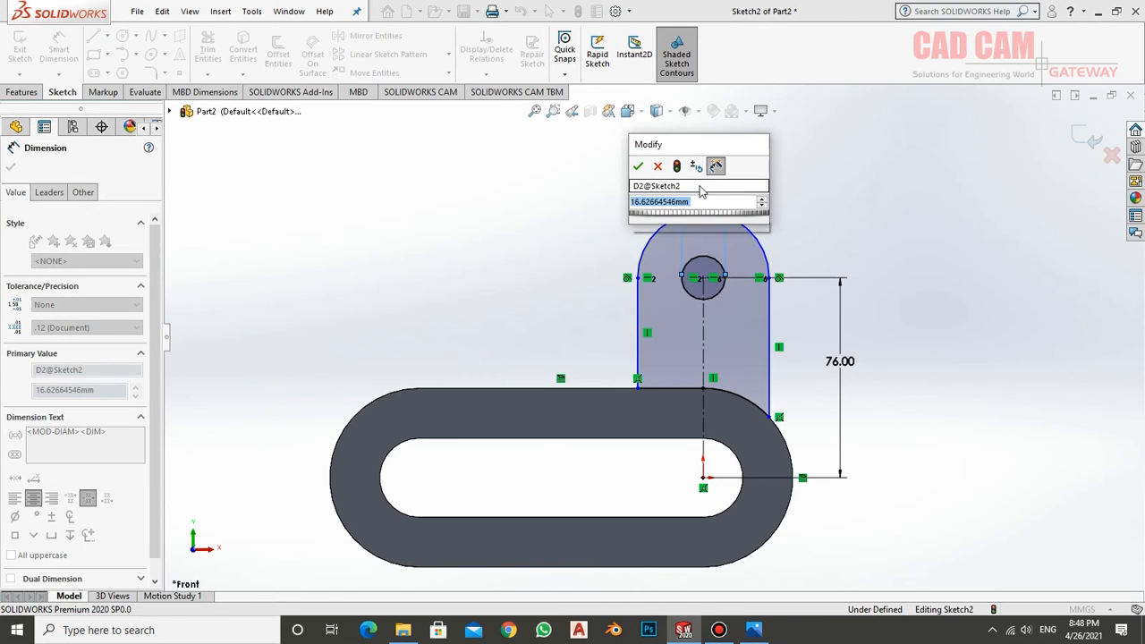
type("18")
key("Return")
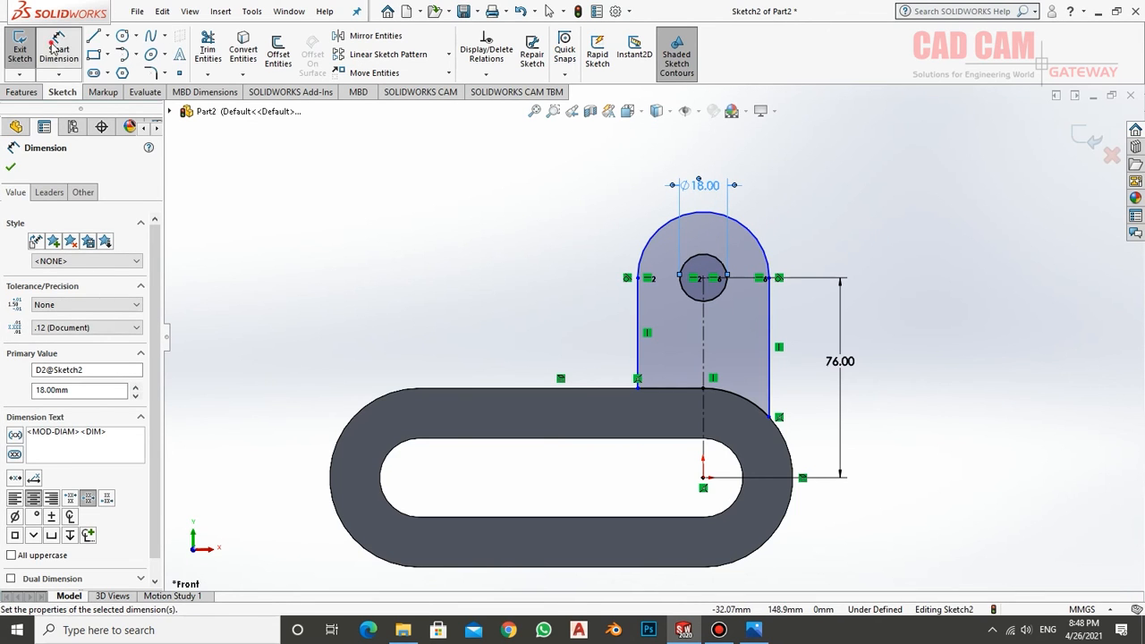
- Close the lug sketch and extrude it blind 34 mm over the slotted body, merging the result
left_click(21, 49)
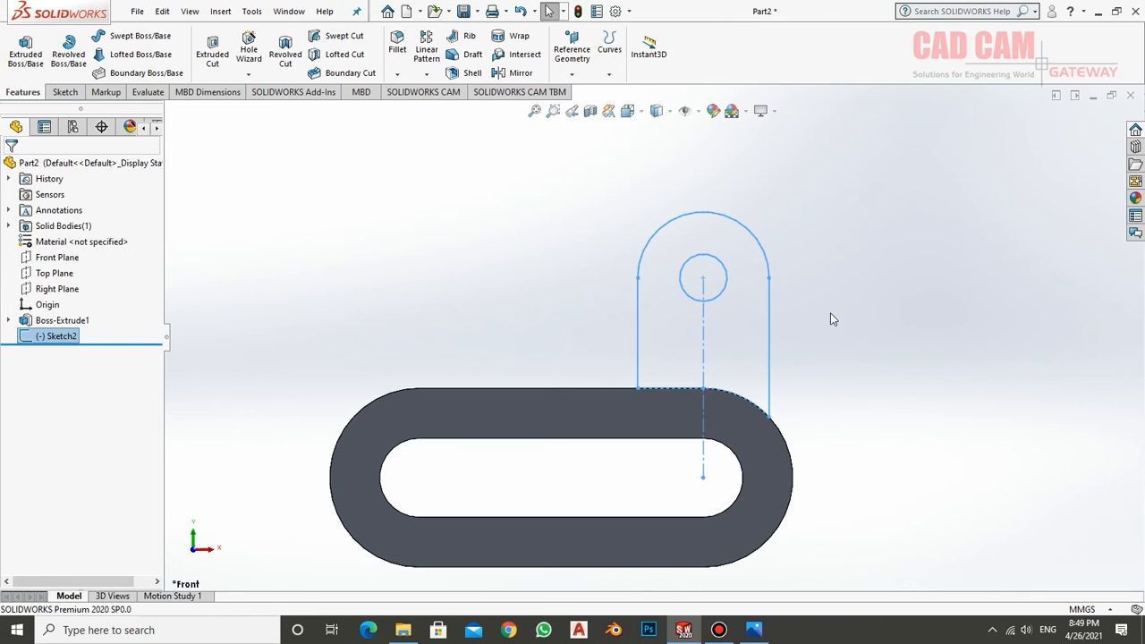
left_click(25, 50)
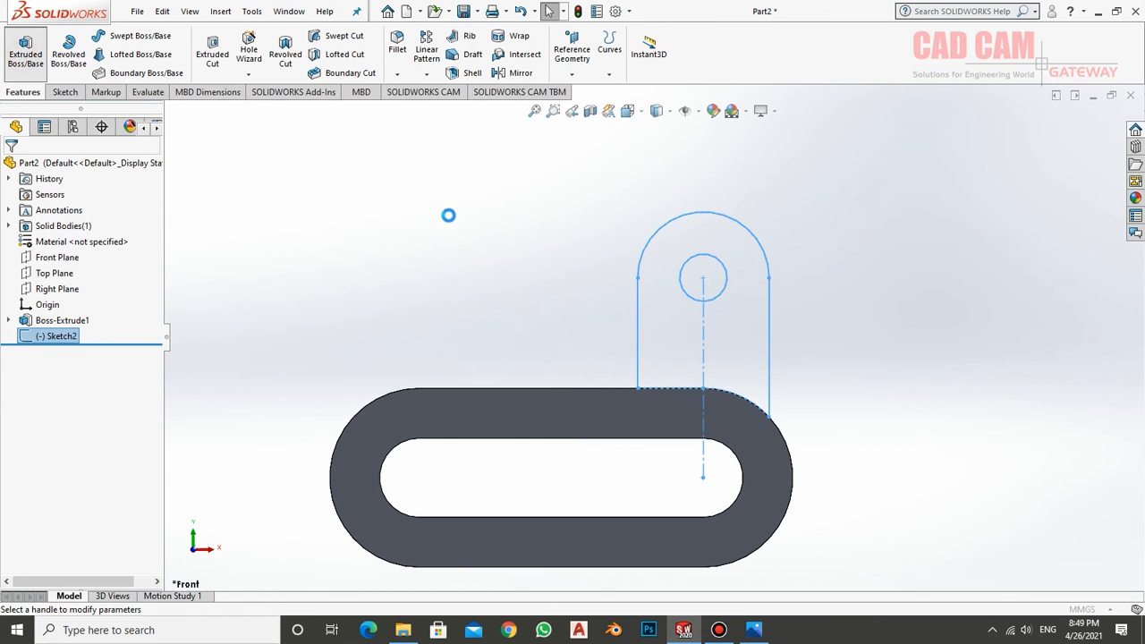
middle_click_drag(534, 325, 557, 354)
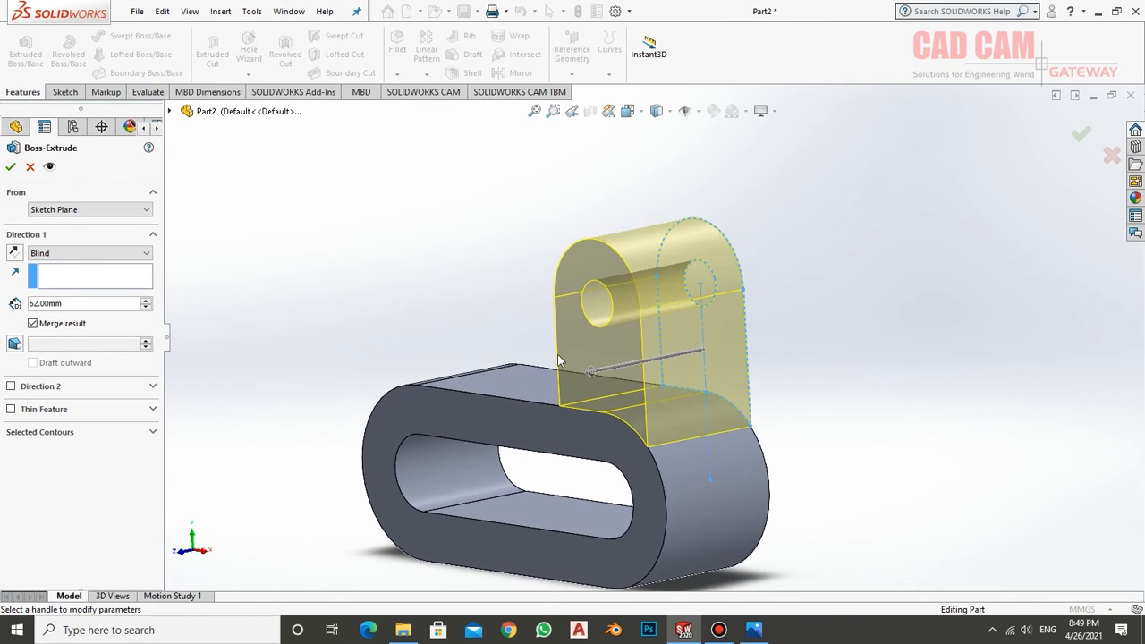
left_click_drag(592, 371, 638, 368)
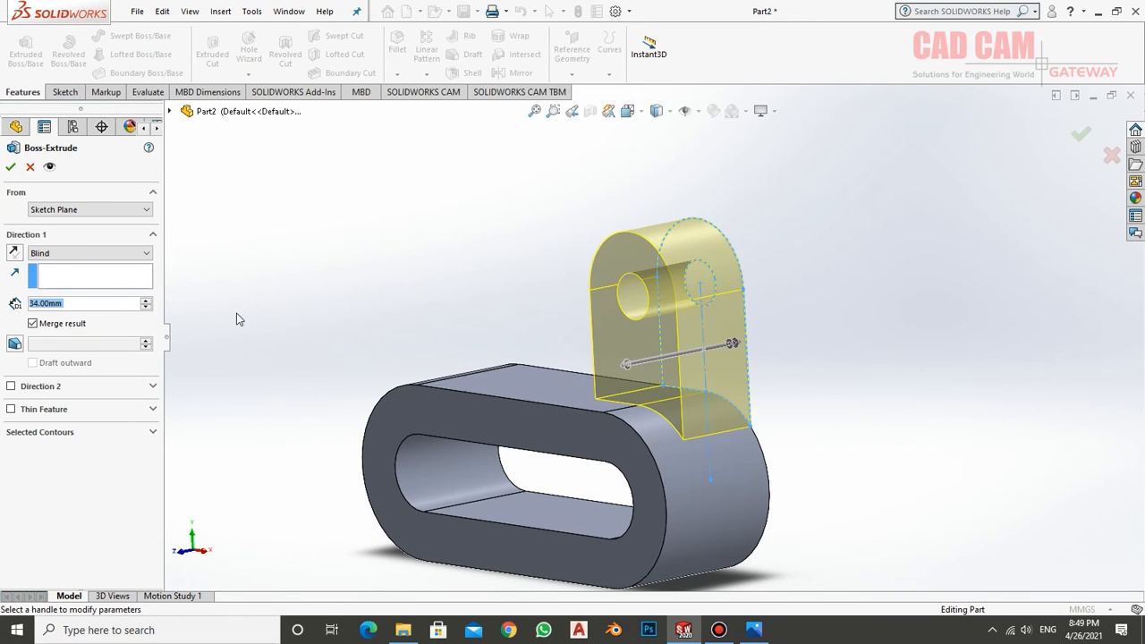
left_click(11, 166)
- Start a Rib feature with its sketch on the Front Plane and view the sketch straight on
mouse_move(436, 282)
middle_mouse_down()
mouse_move(511, 232)
mouse_move(481, 273)
mouse_move(452, 280)
middle_mouse_up()
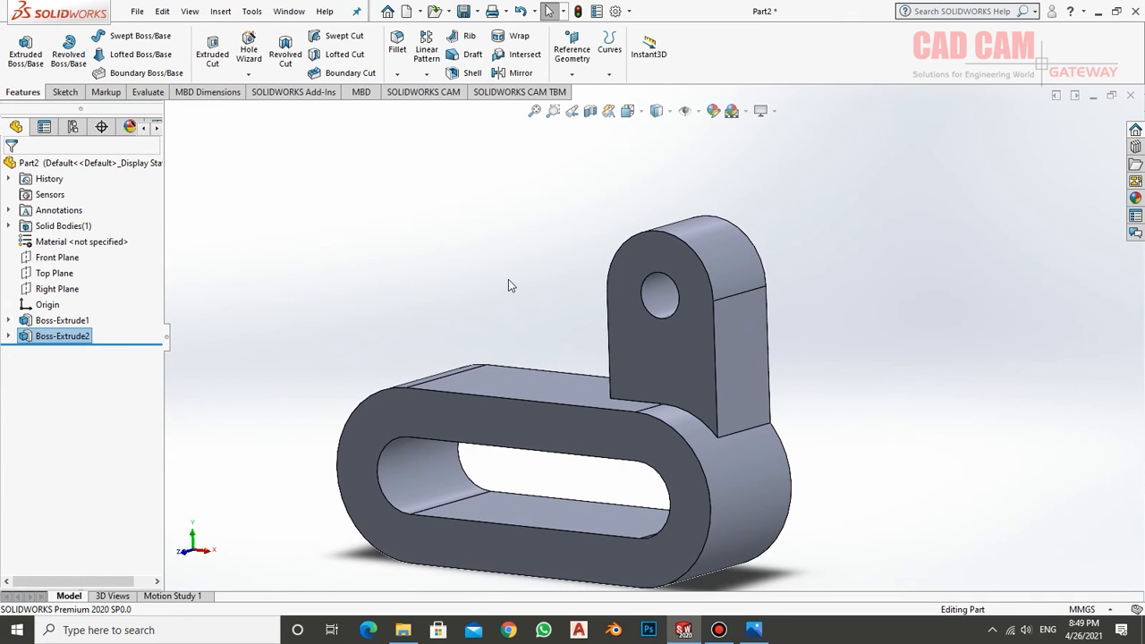
middle_click_drag(630, 355, 649, 314)
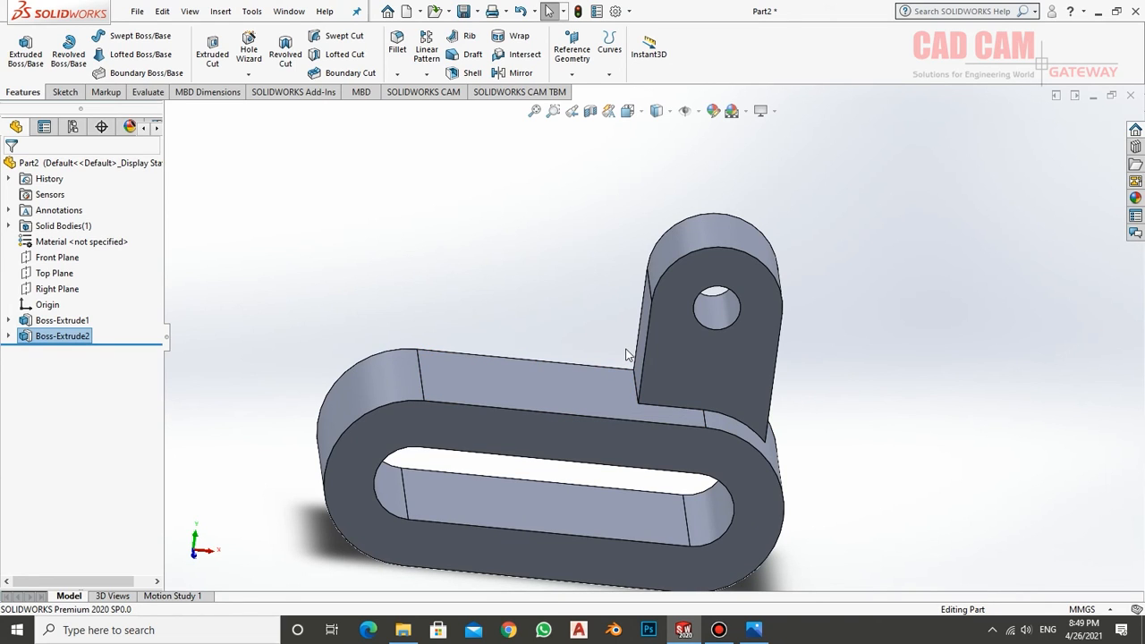
middle_click_drag(621, 292, 669, 234)
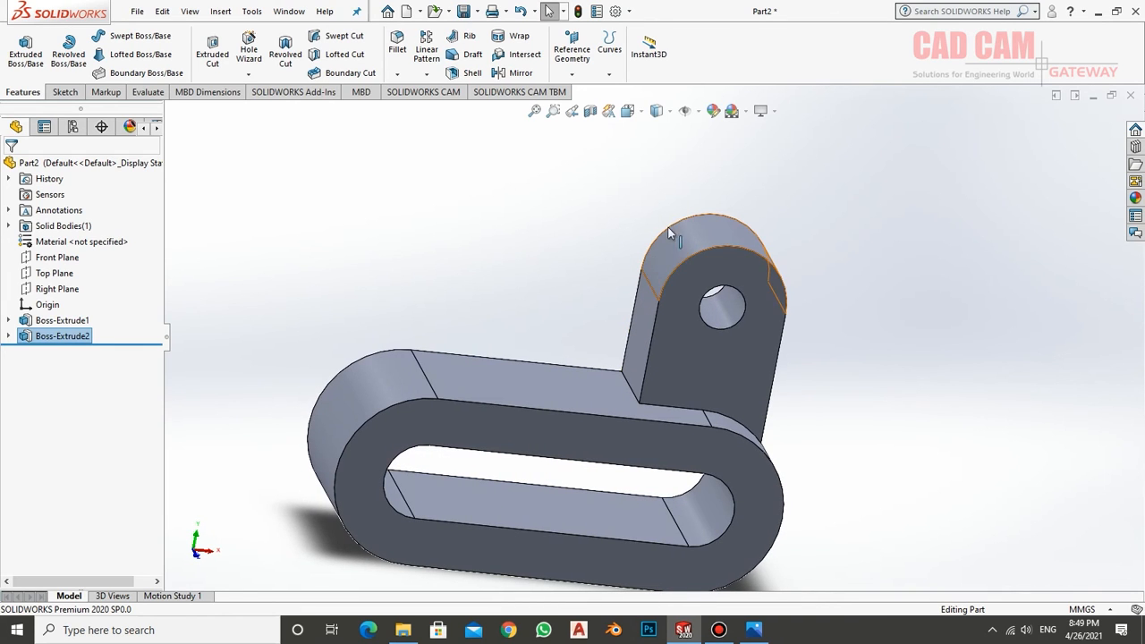
left_click(59, 257)
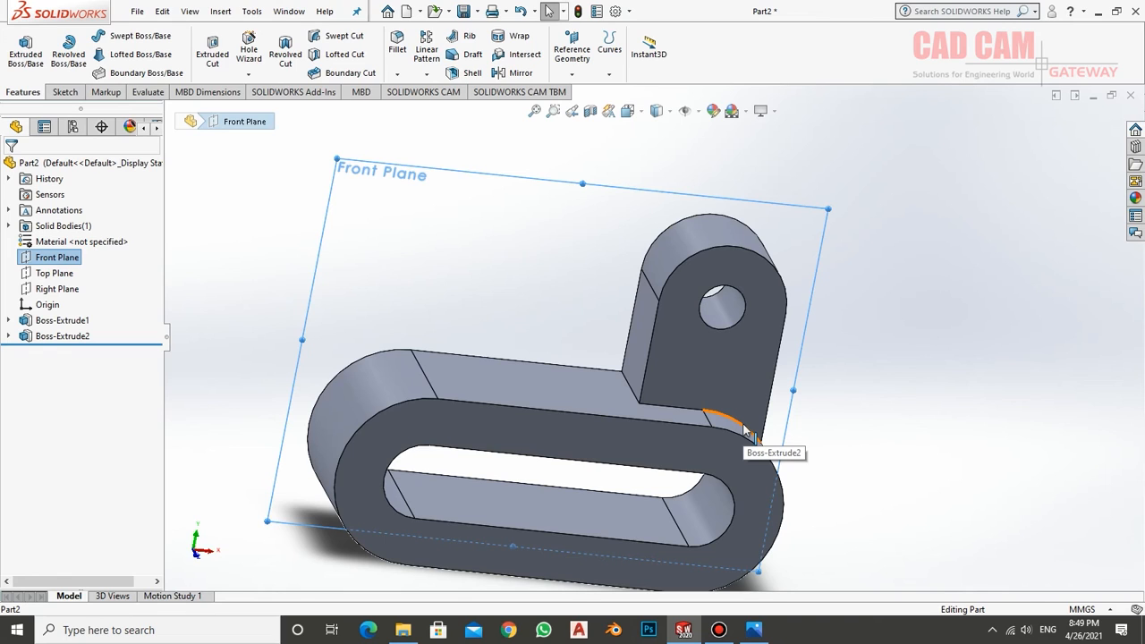
left_click(457, 40)
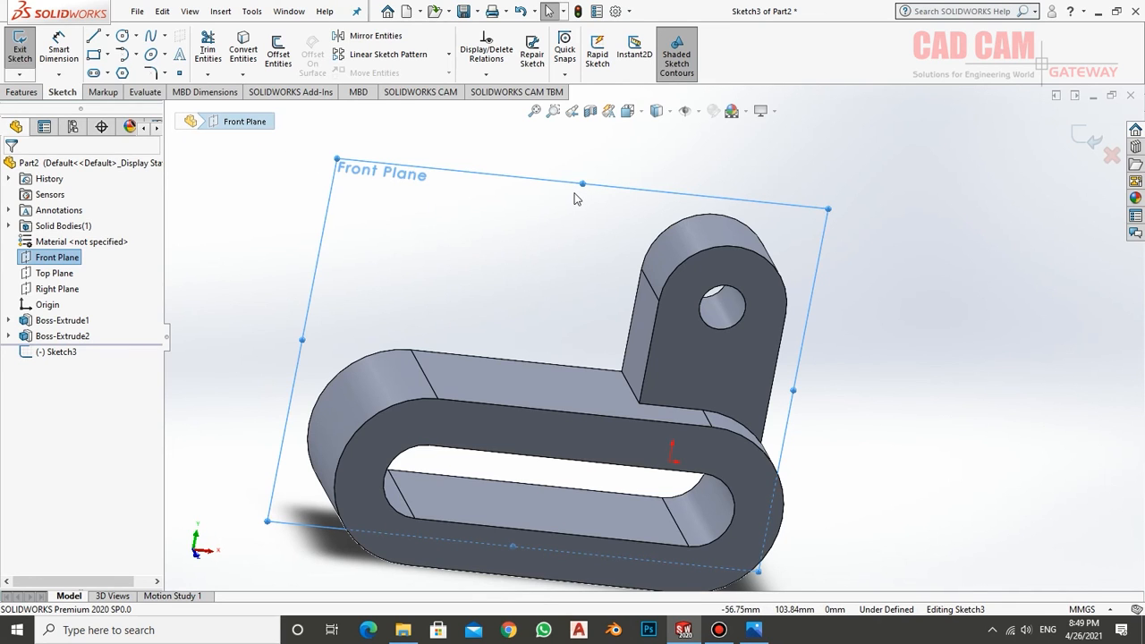
right_click(55, 352)
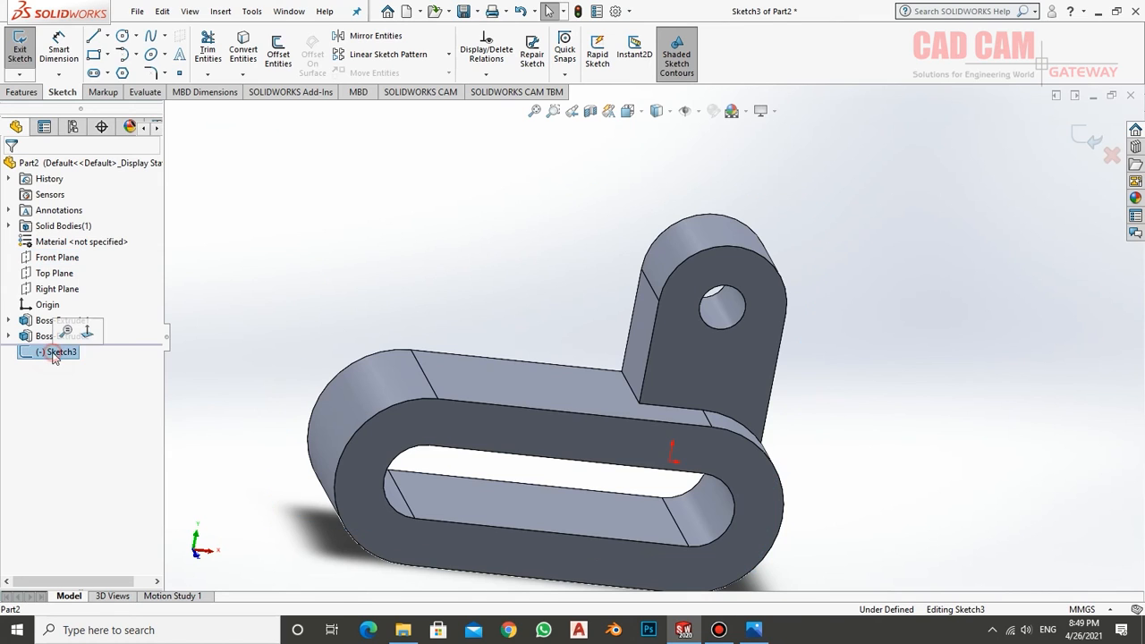
left_click(88, 332)
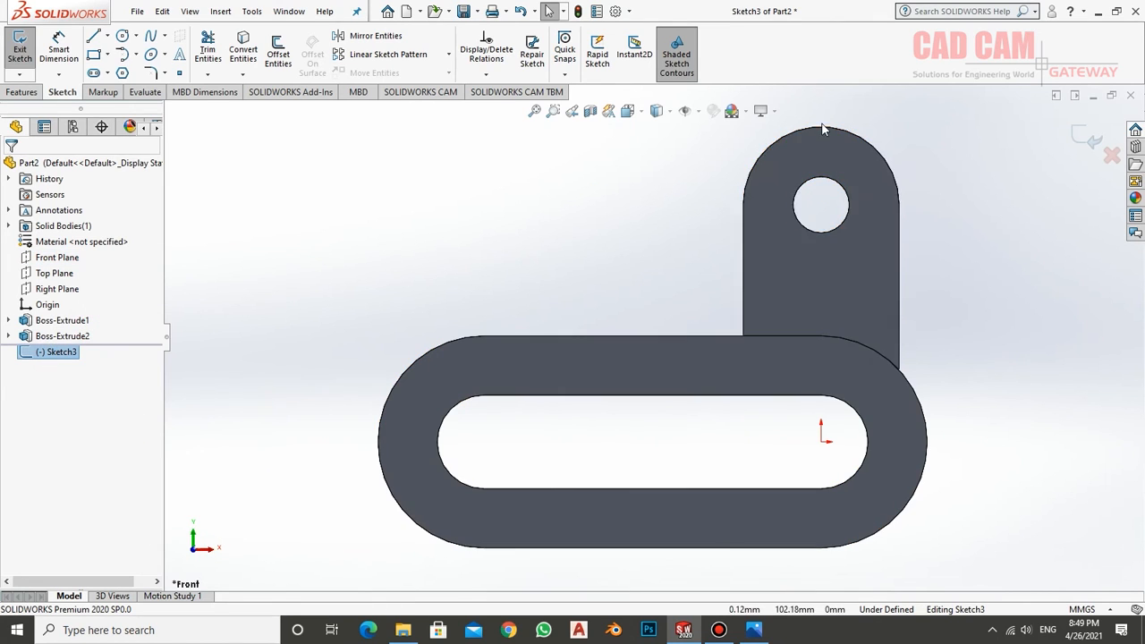
- Draw a sloping line about 135 mm long from the lug's rounded top to the slotted body's left outer arc
scroll(681, 196, "down", 3)
left_click(93, 36)
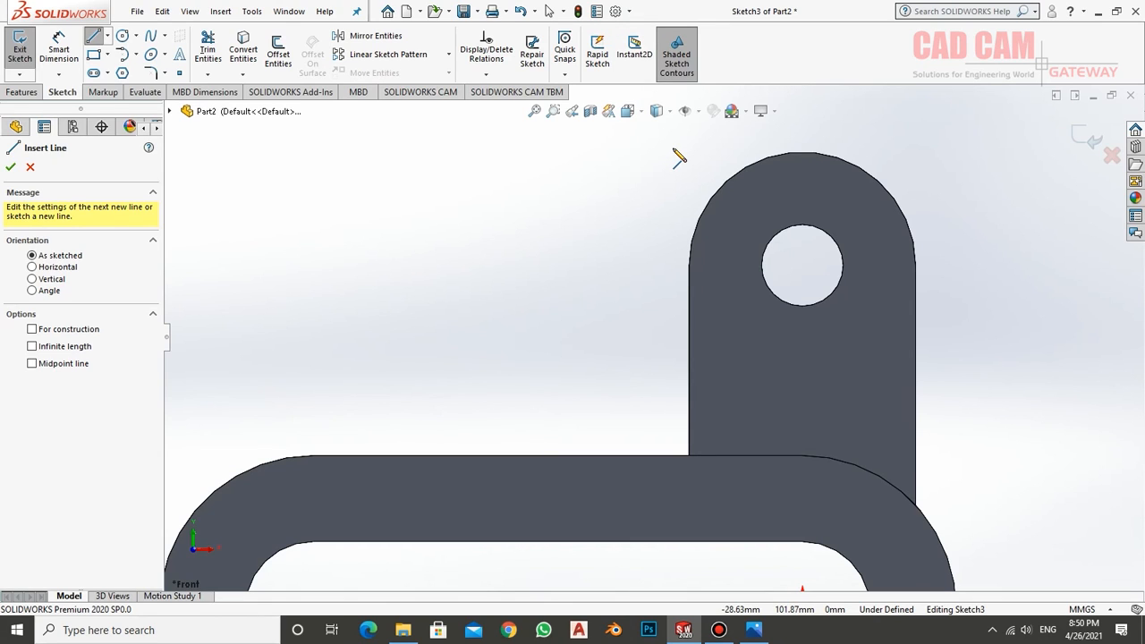
left_click(757, 164)
left_click(235, 479)
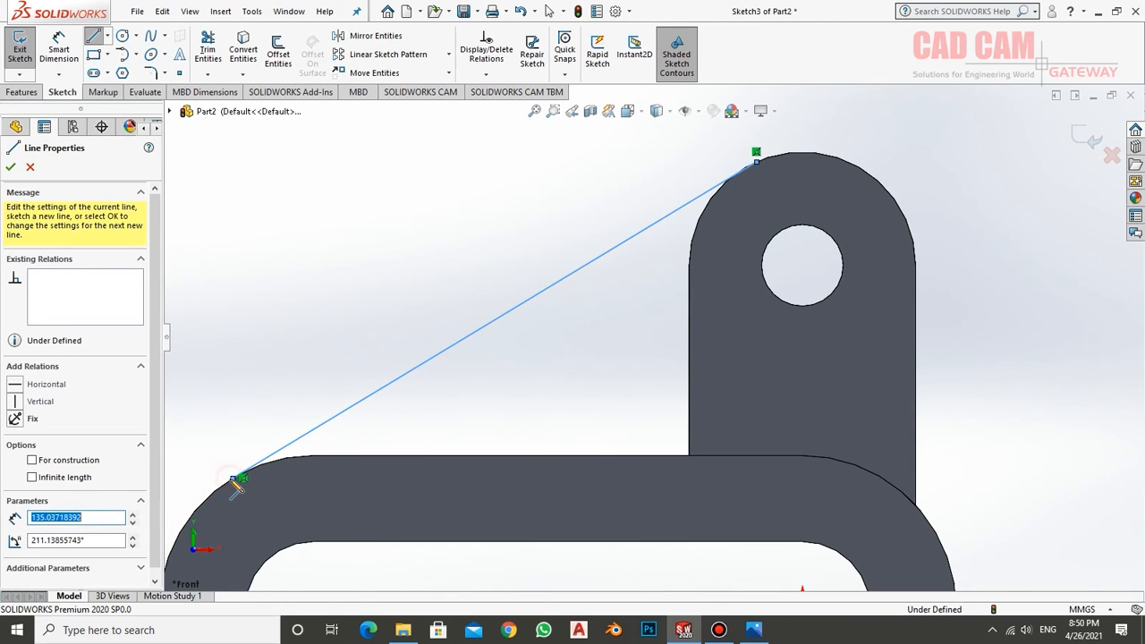
right_click(373, 279)
left_click(397, 286)
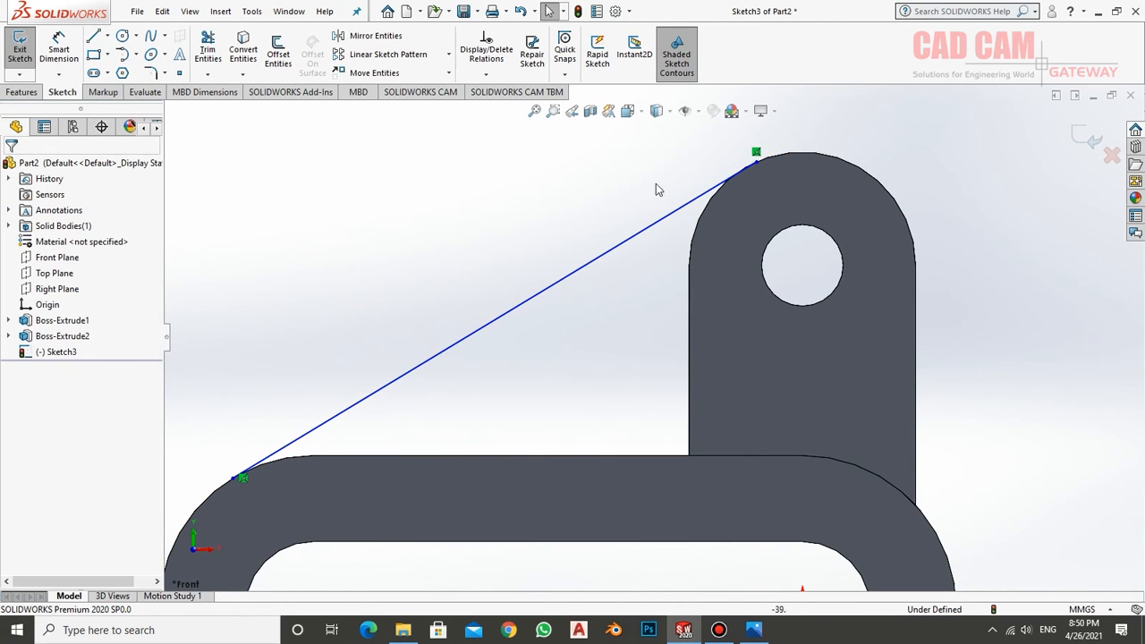
left_click(757, 165)
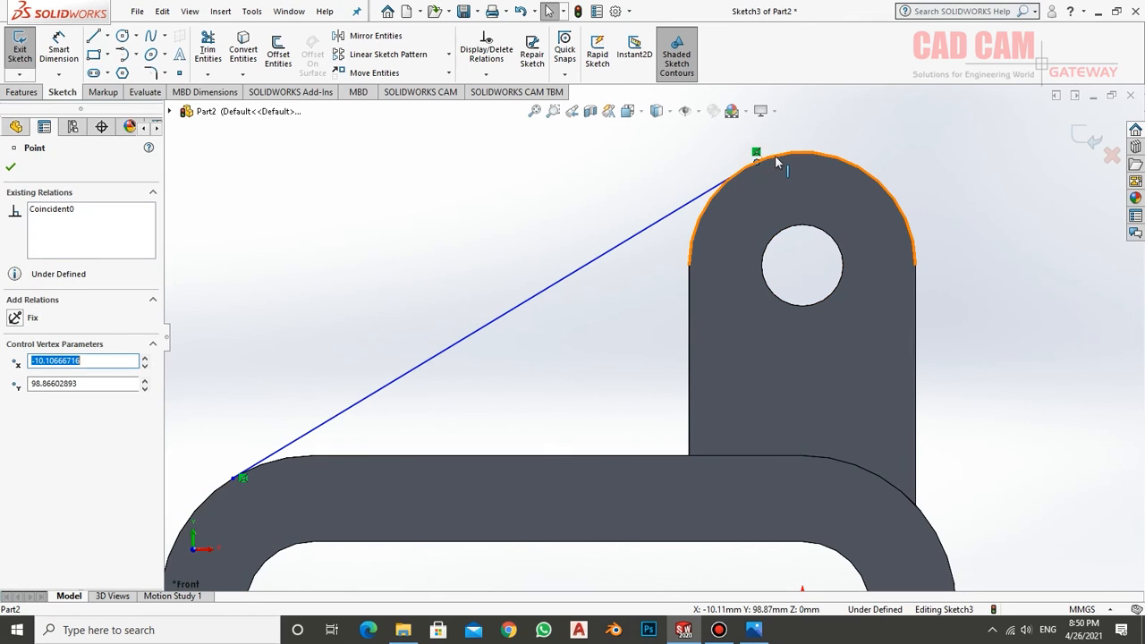
left_click(778, 161, "ctrl")
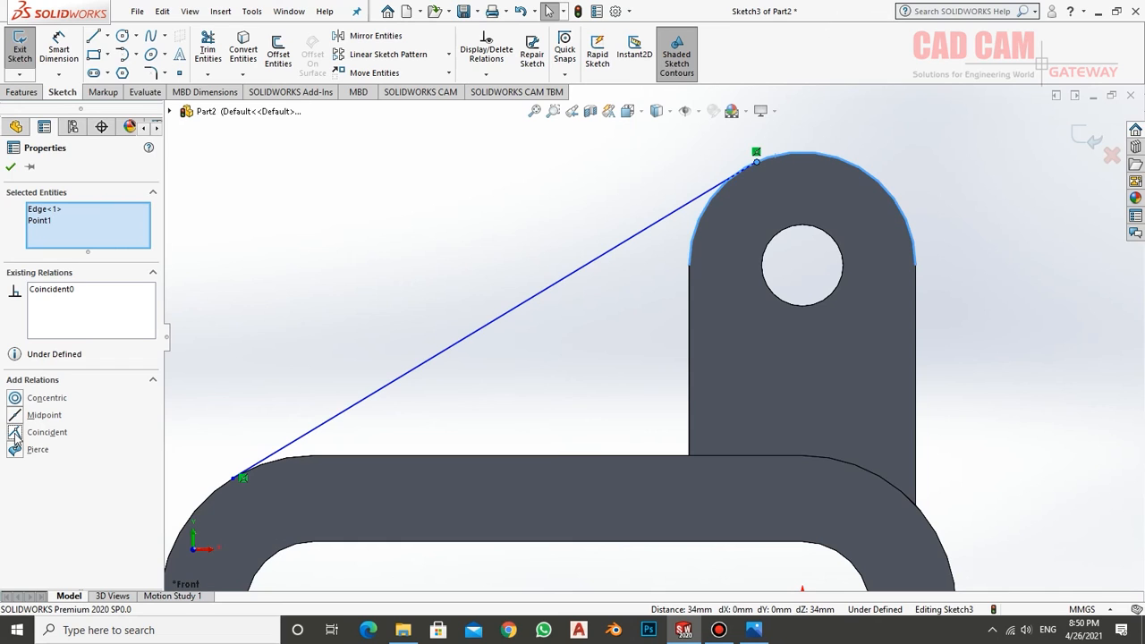
left_click(11, 168)
left_click(233, 478)
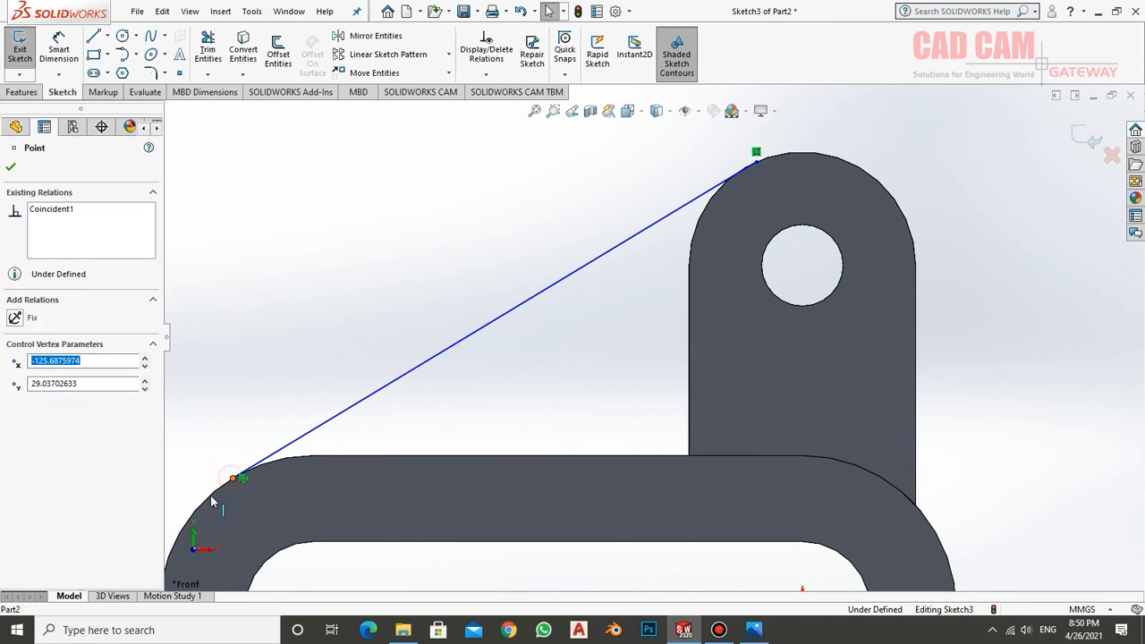
left_click(209, 494, "ctrl")
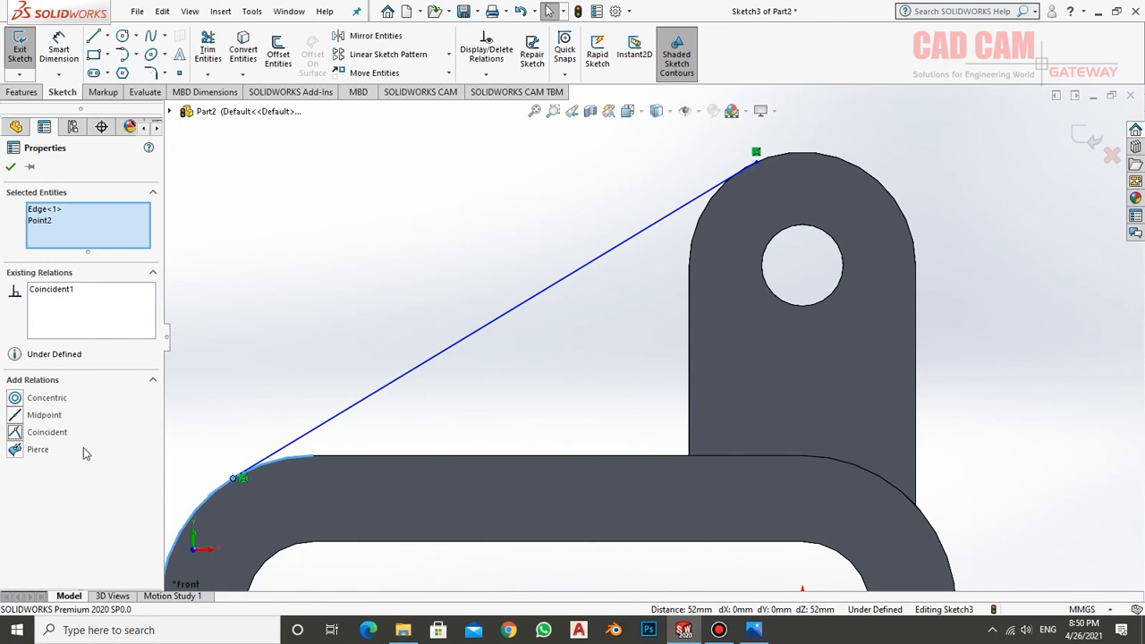
left_click(339, 360)
- Make the sloping rib line tangent to the slotted body's left outer arc
left_click(293, 447)
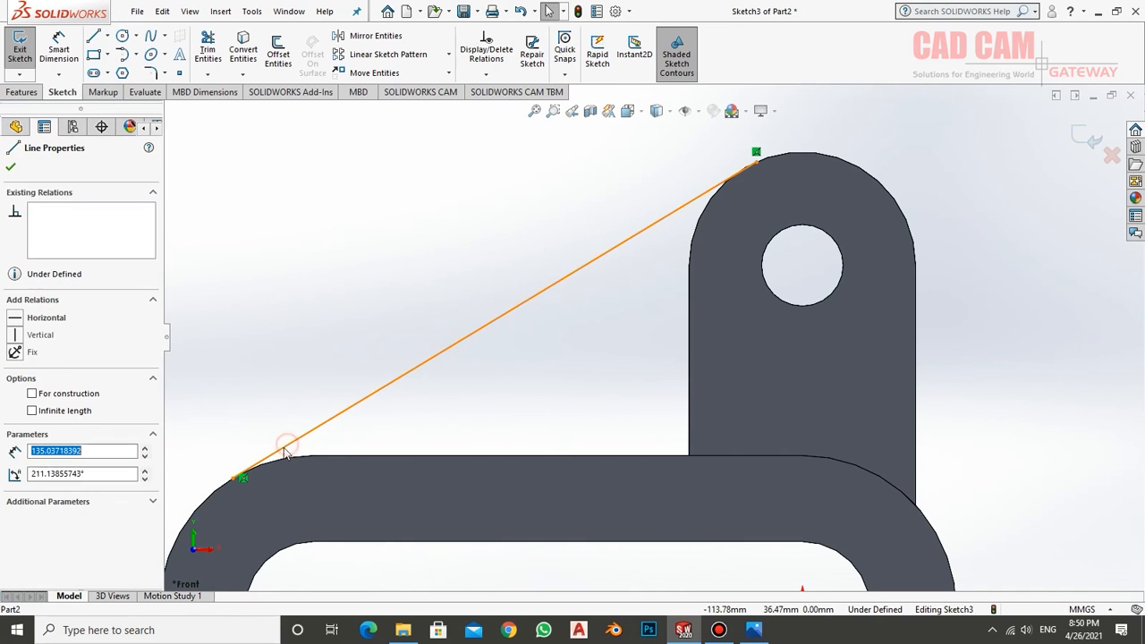
left_click(212, 499, "ctrl")
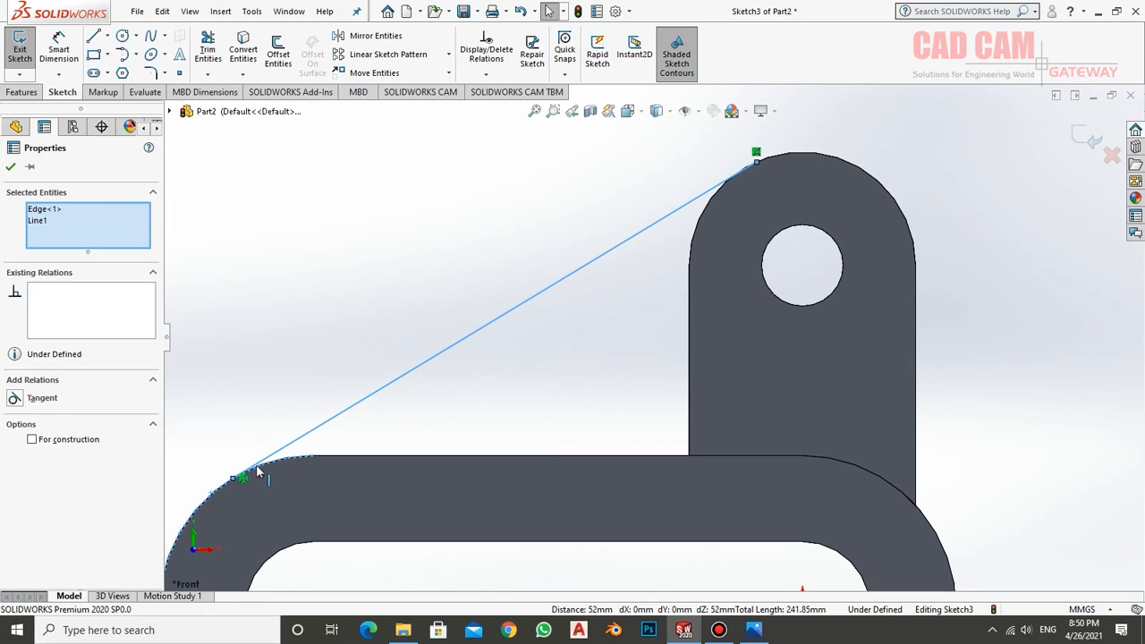
left_click(15, 399)
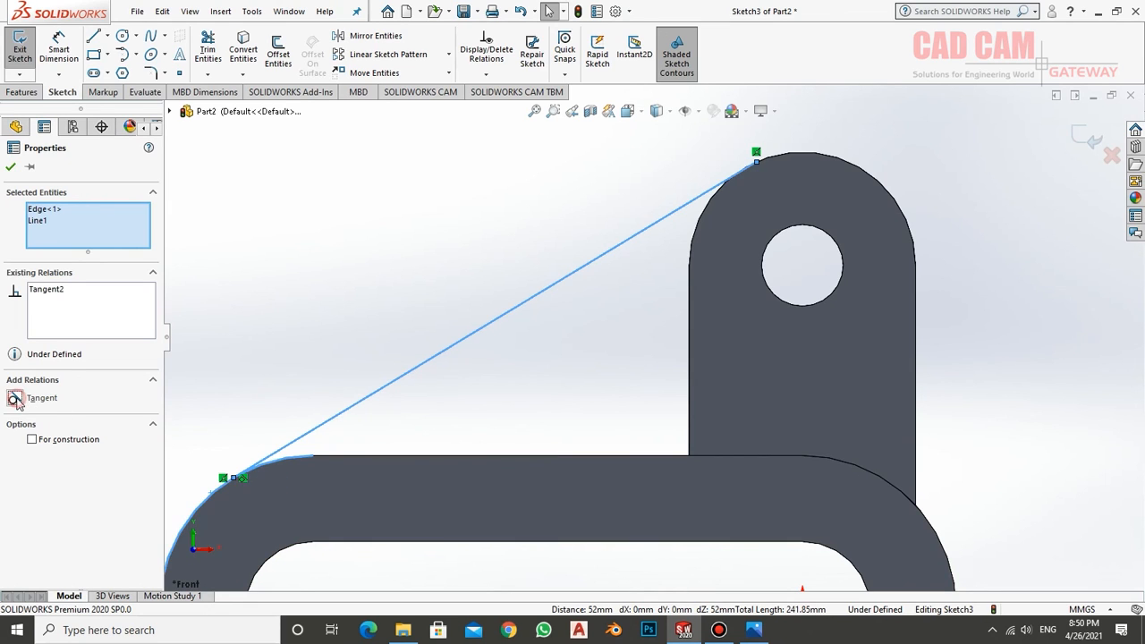
left_click(11, 166)
- Make the sloping rib line tangent to the arc of the lug's rounded top
left_click(790, 156)
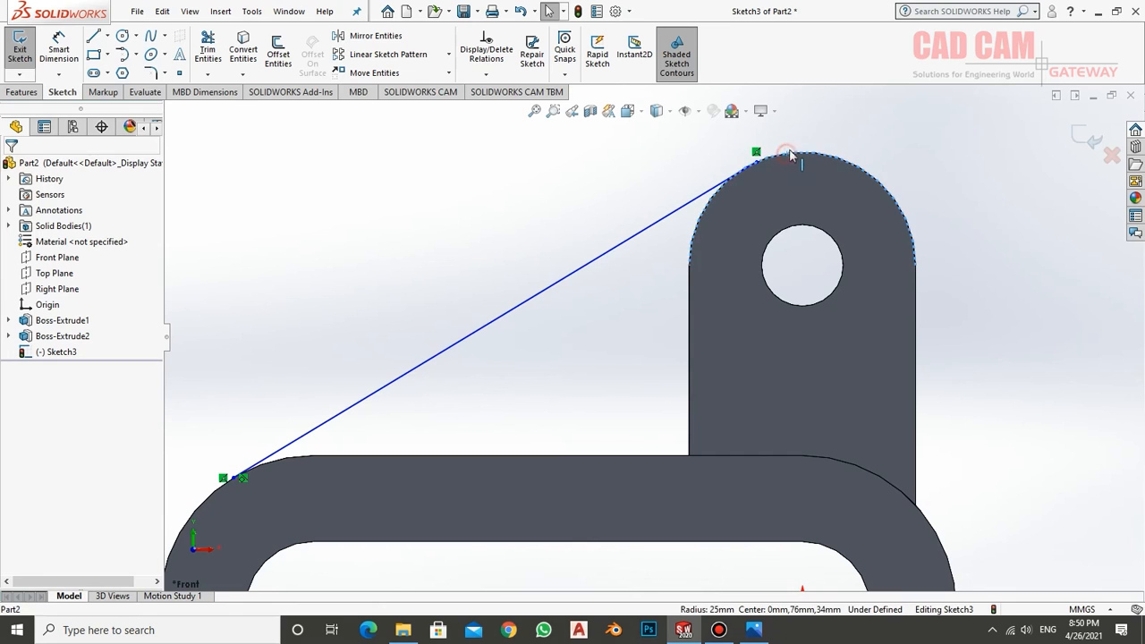
left_click(710, 187, "ctrl")
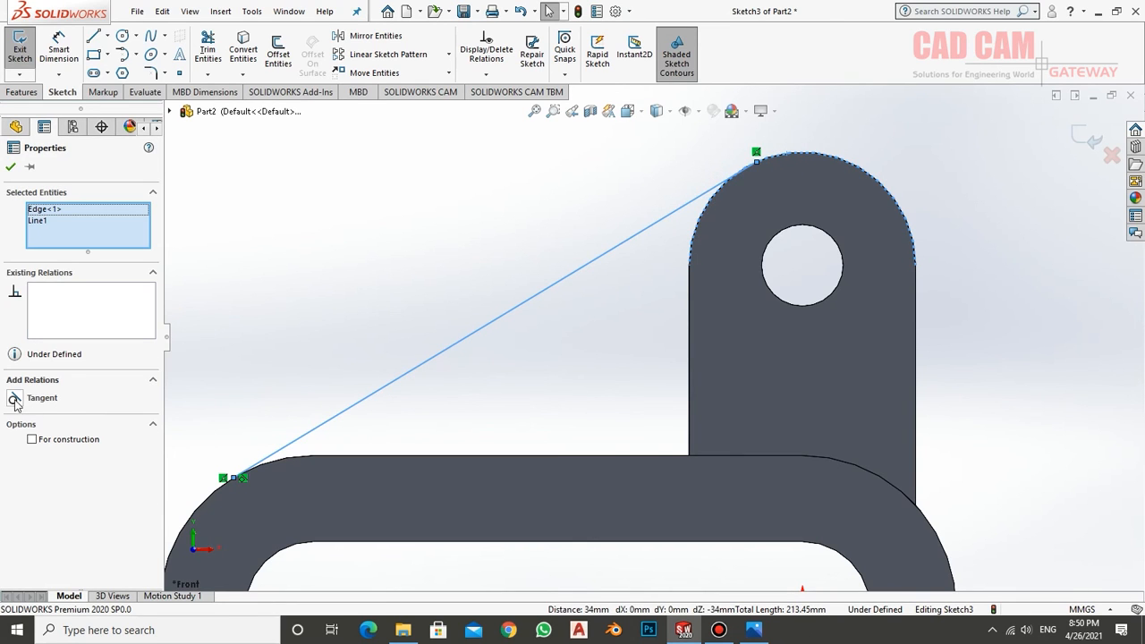
scroll(653, 233, "up", 3)
scroll(721, 259, "down", 6)
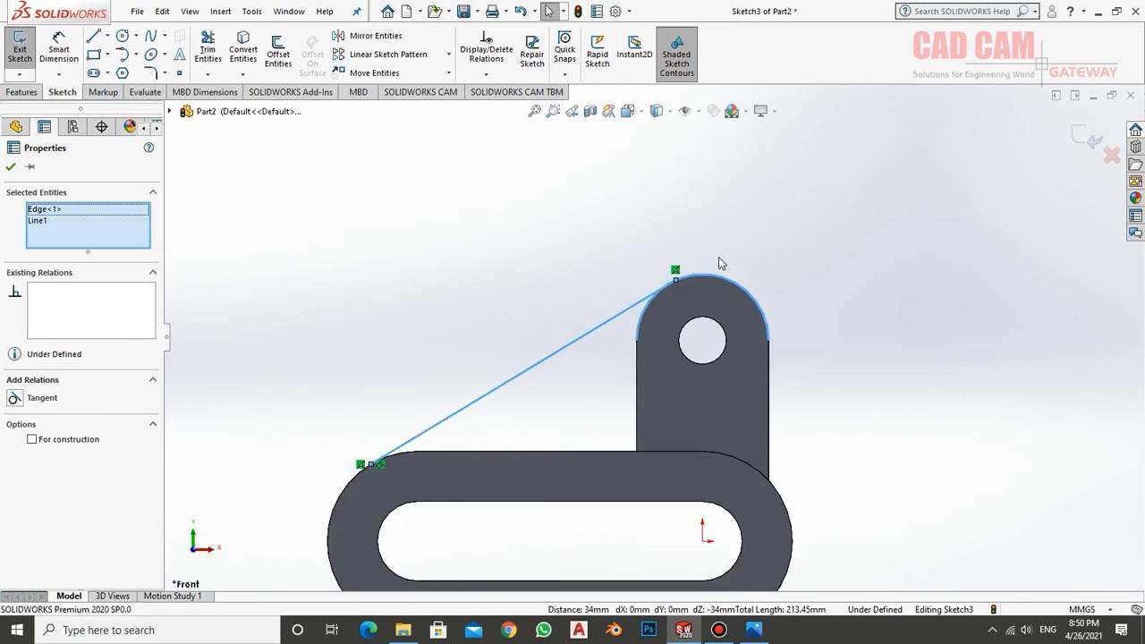
scroll(596, 344, "down", 4)
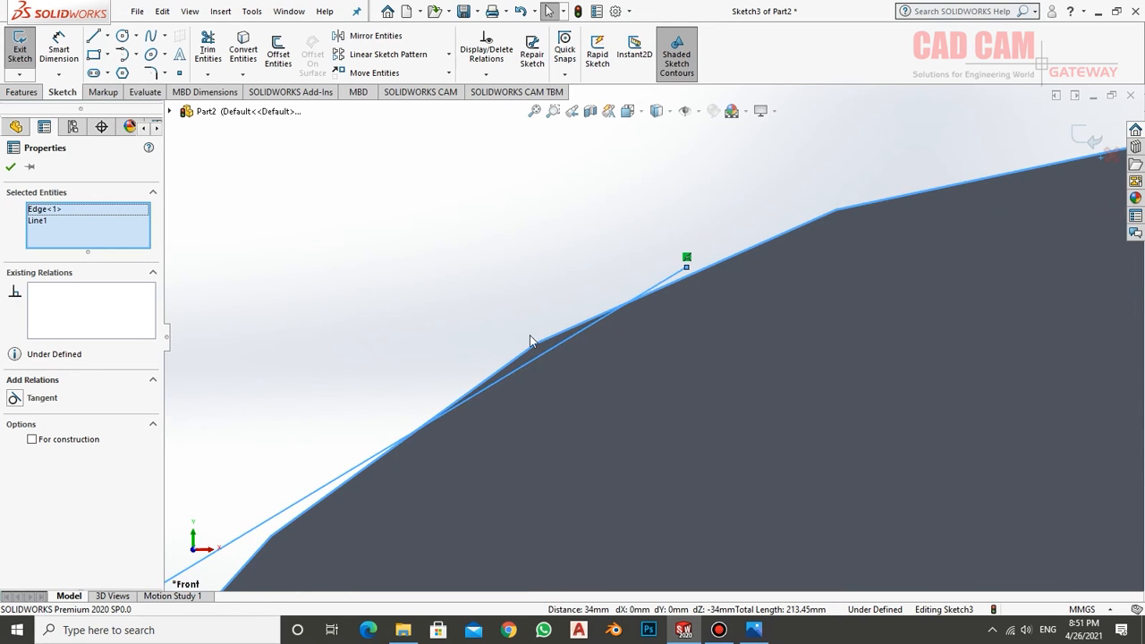
left_click(14, 398)
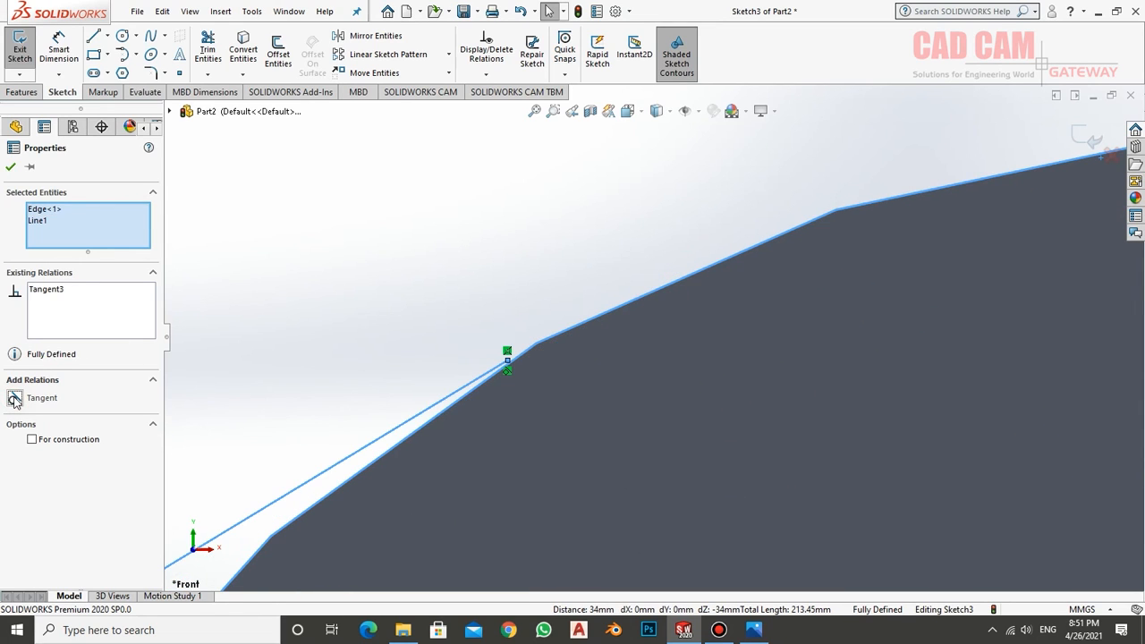
scroll(695, 247, "up", 5)
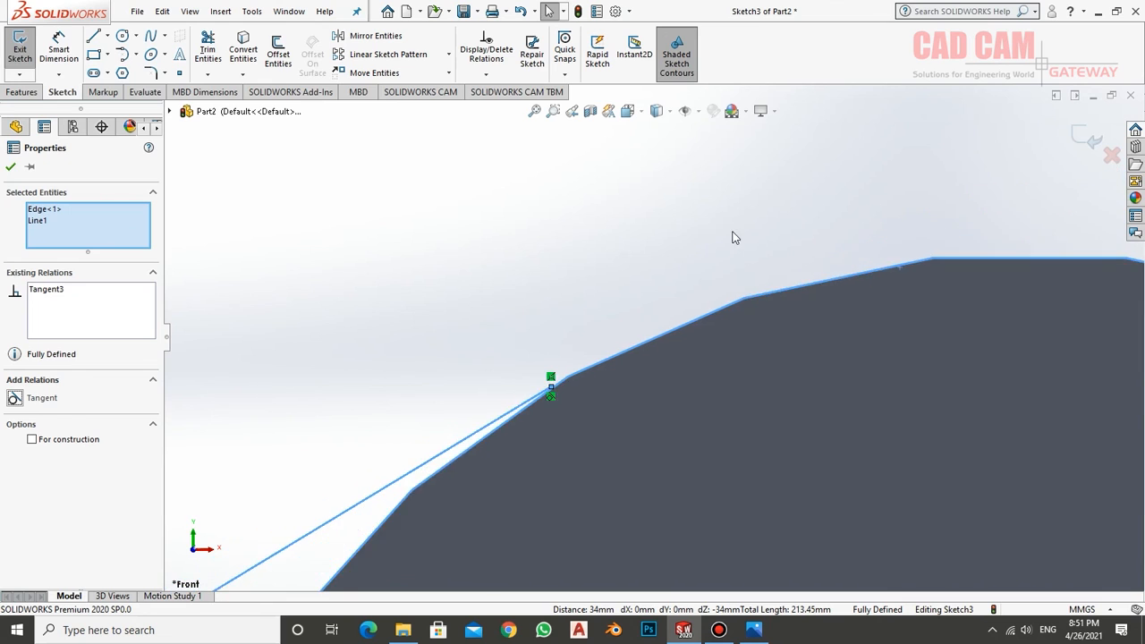
- Close the line's relation settings and finish the rib sketch to bring up the rib parameters
scroll(743, 225, "up", 5)
scroll(640, 397, "down", 3)
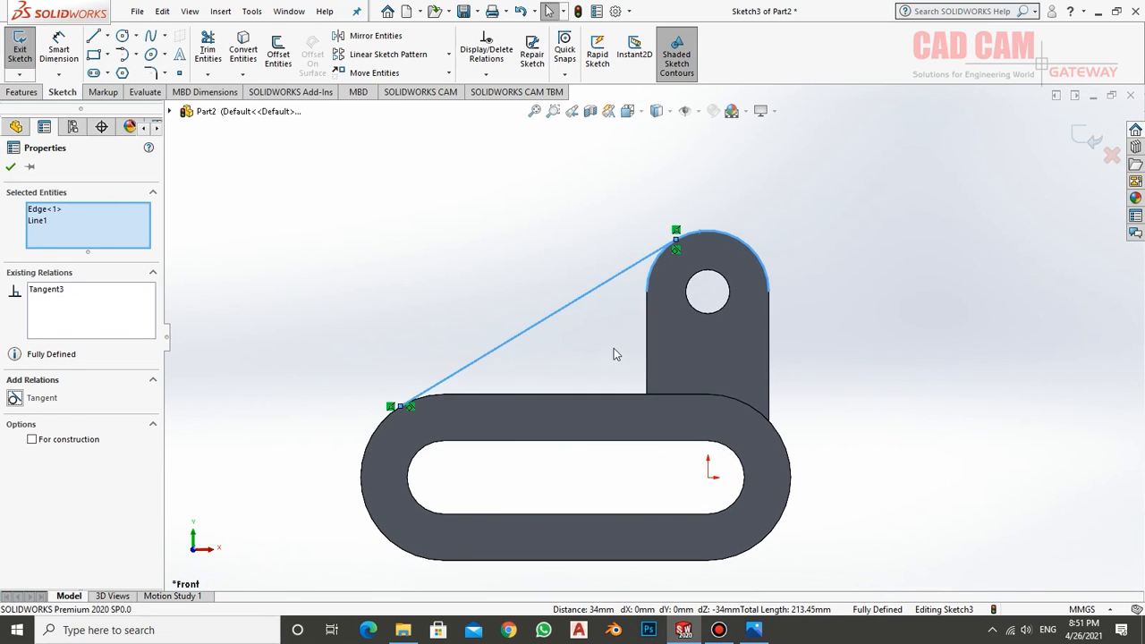
left_click(11, 166)
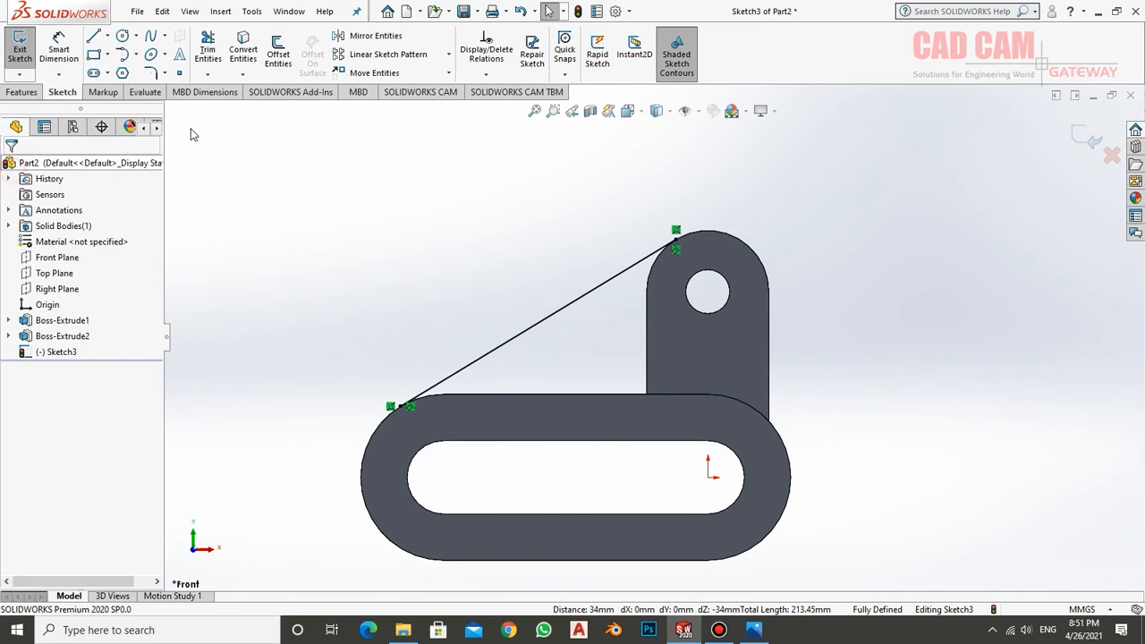
middle_click_drag(506, 237, 547, 282)
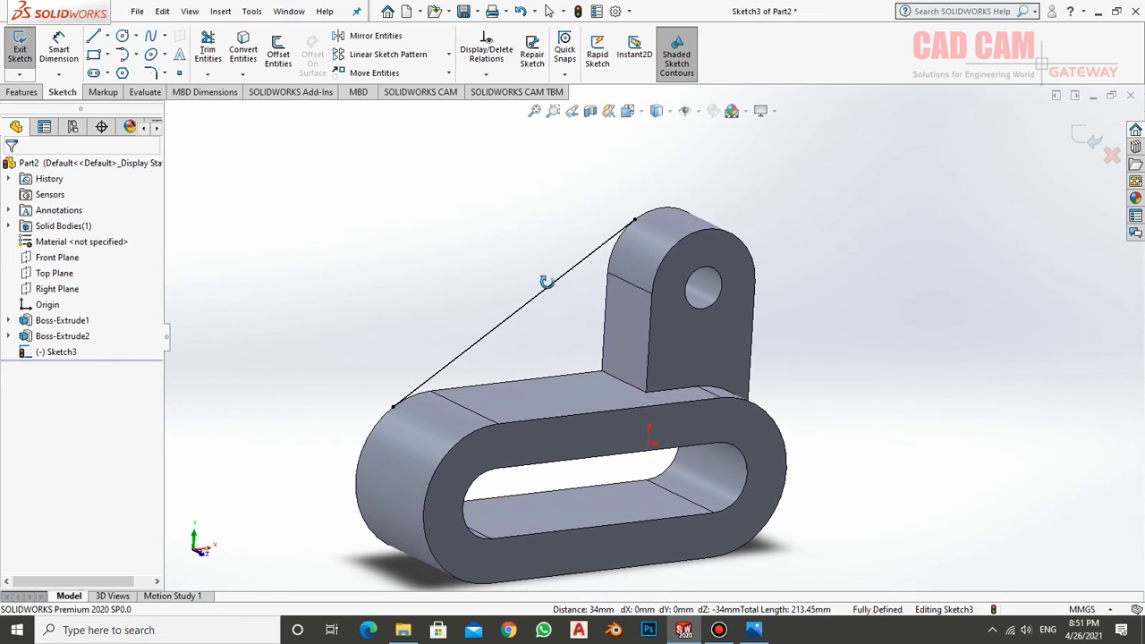
left_click(20, 57)
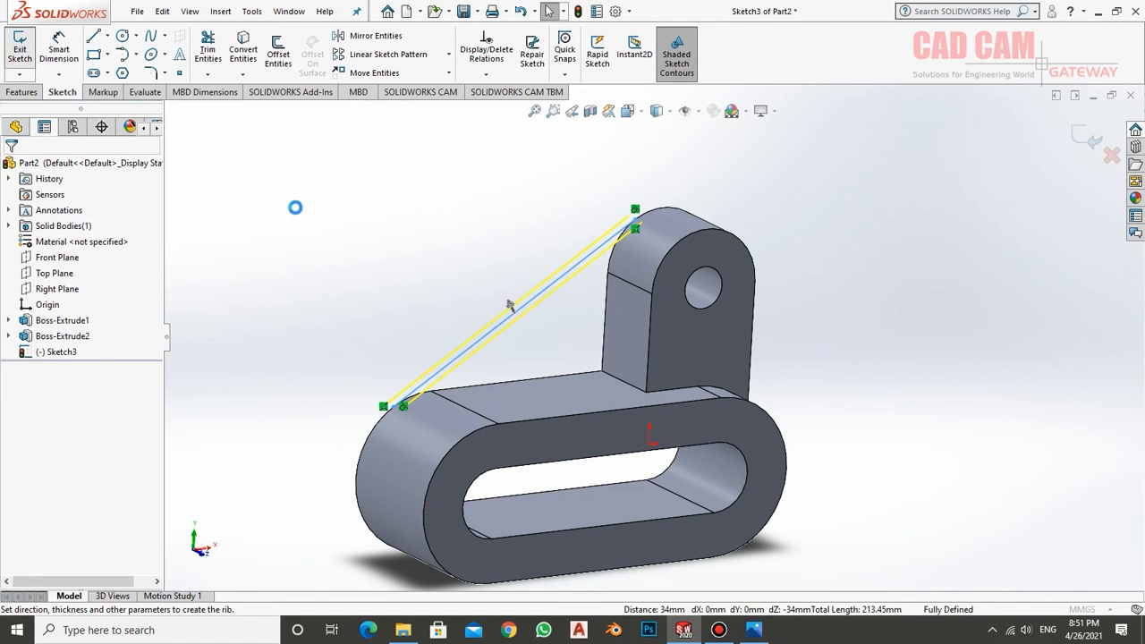
- Flip the rib's material side so it fills toward the lug and the slotted body
mouse_move(474, 280)
middle_mouse_down()
mouse_move(493, 375)
mouse_move(480, 340)
middle_mouse_up()
scroll(480, 340, "down", 10)
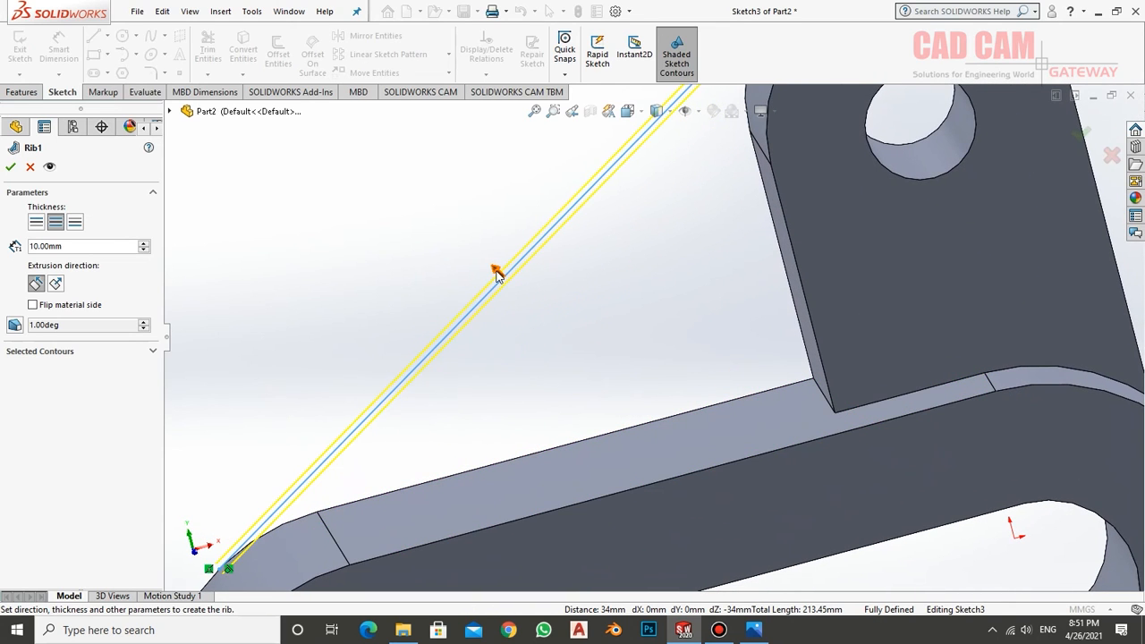
left_click(497, 273)
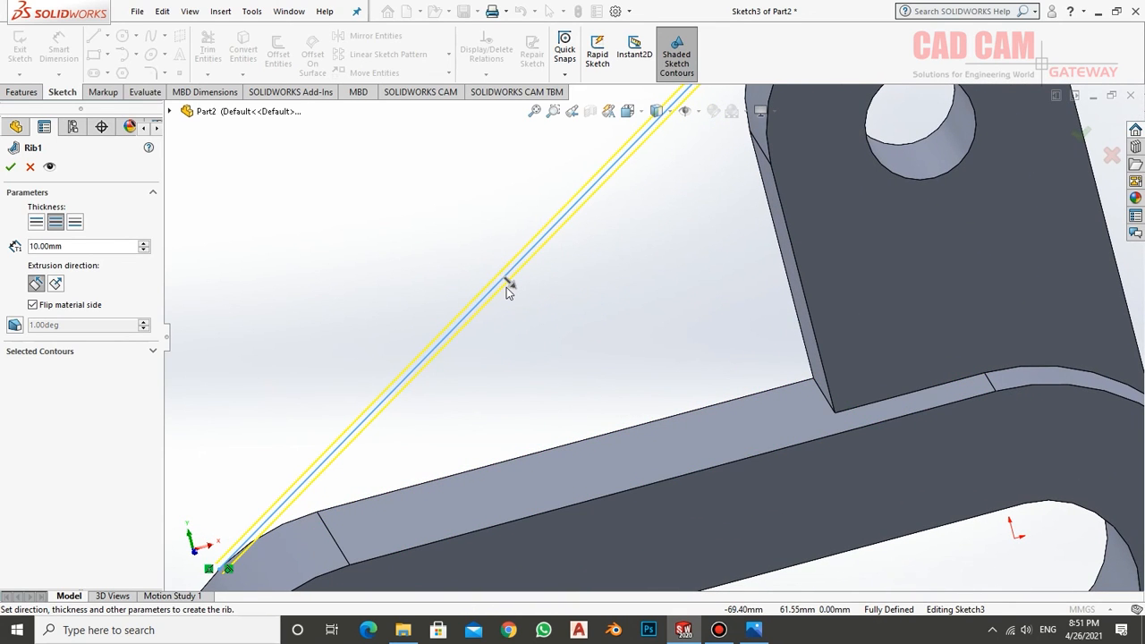
scroll(506, 287, "up", 5)
middle_click_drag(606, 328, 685, 348)
middle_click_drag(610, 298, 641, 312)
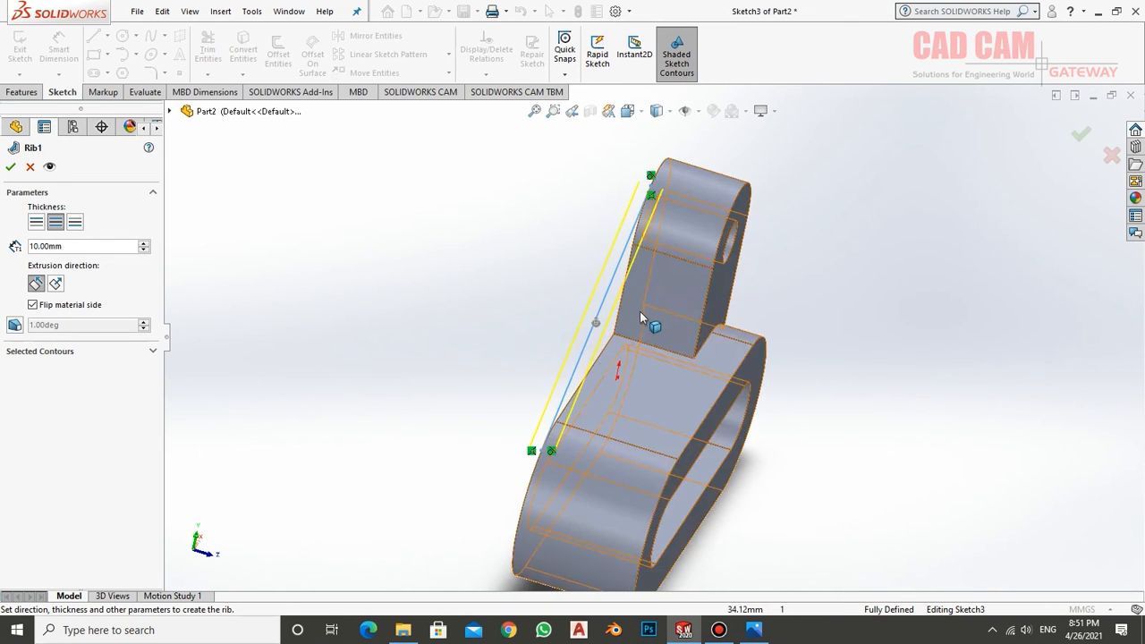
scroll(608, 311, "down", 2)
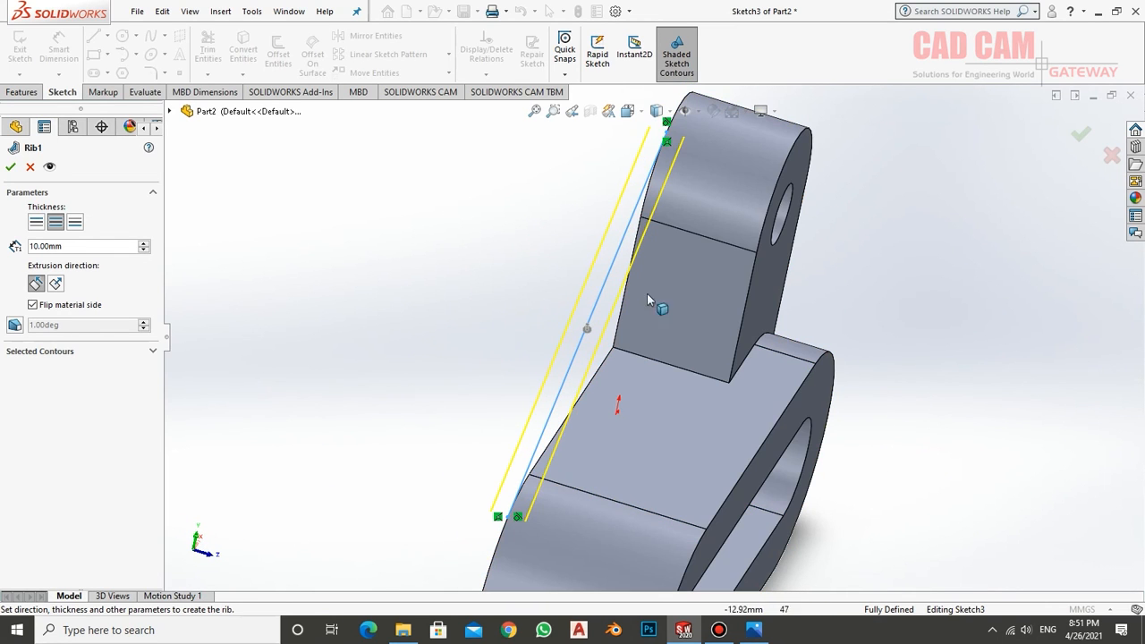
- Place the rib's thickness on the first side of the sketch, check the detailed preview and create the rib
left_click(38, 284)
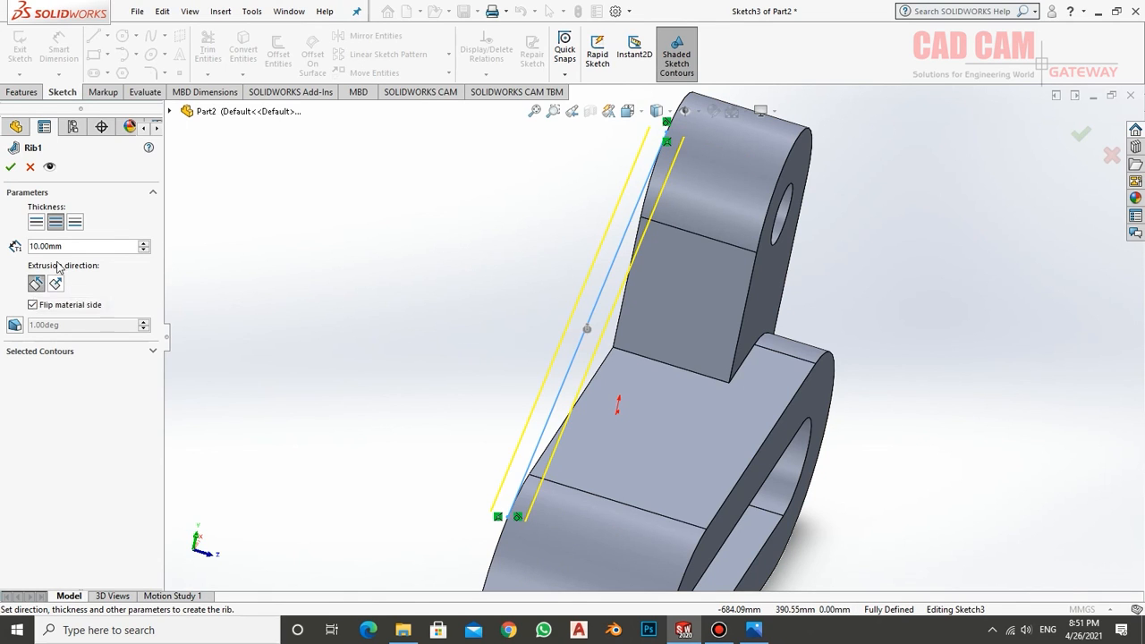
left_click(36, 223)
left_click(75, 225)
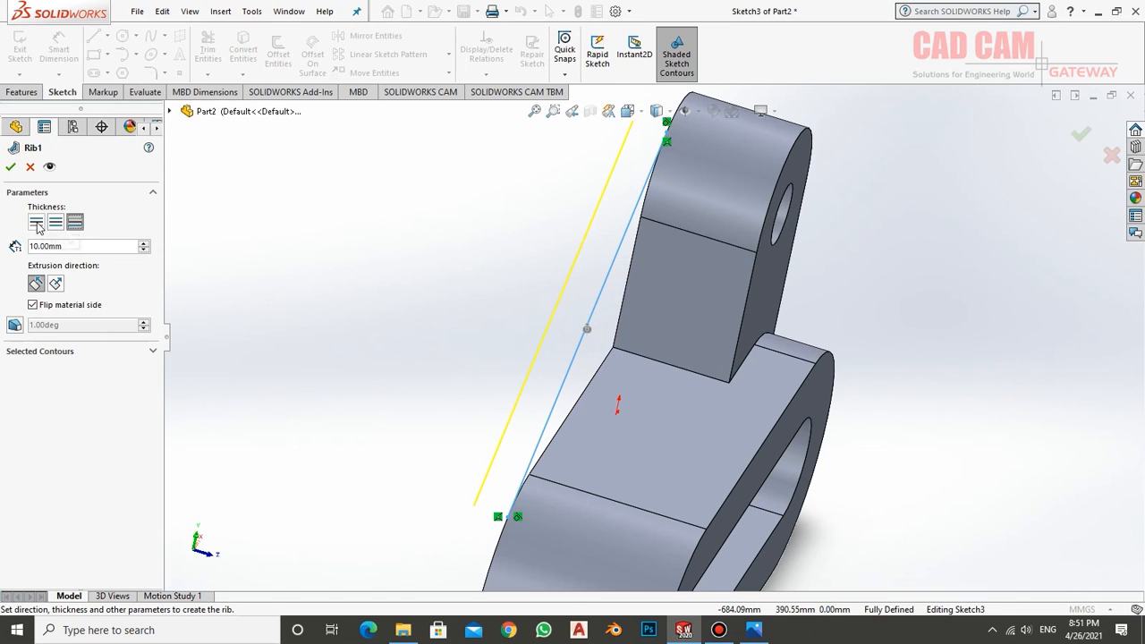
left_click(36, 222)
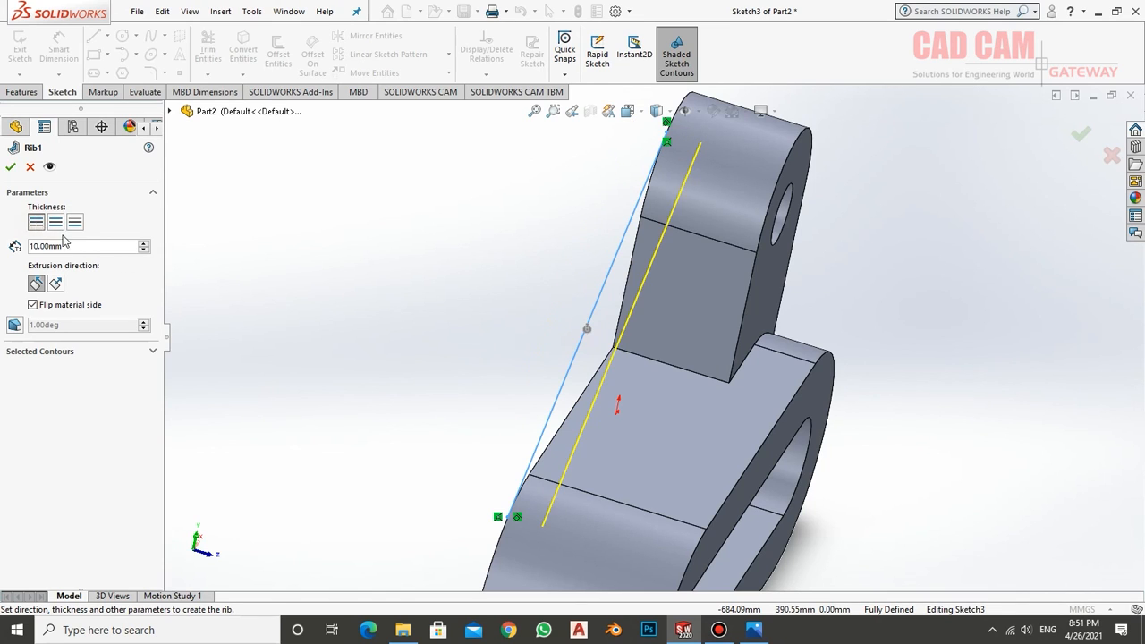
mouse_move(409, 373)
middle_mouse_down()
mouse_move(345, 265)
mouse_move(361, 352)
mouse_move(410, 367)
middle_mouse_up()
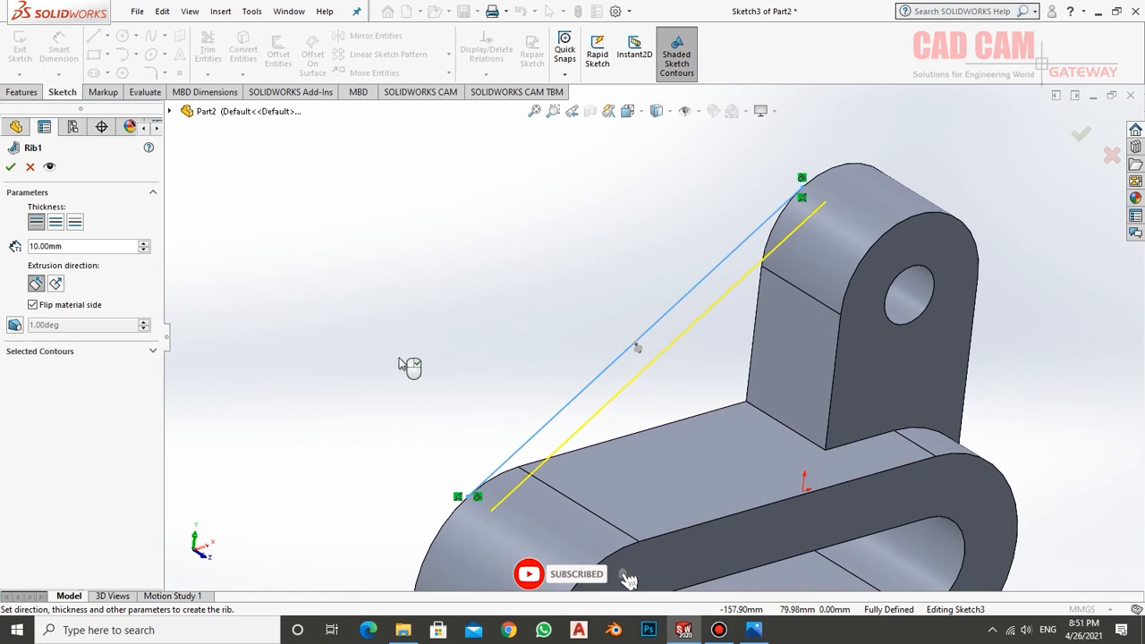
left_click(49, 167)
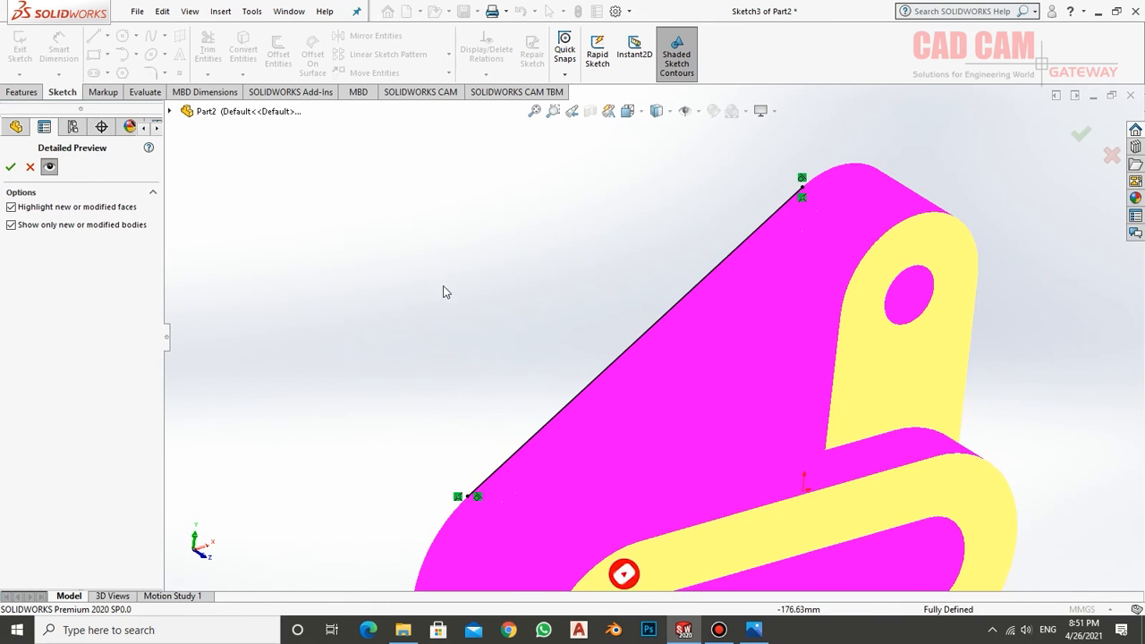
middle_click_drag(444, 289, 568, 295)
left_click(10, 167)
scroll(480, 309, "down", 5)
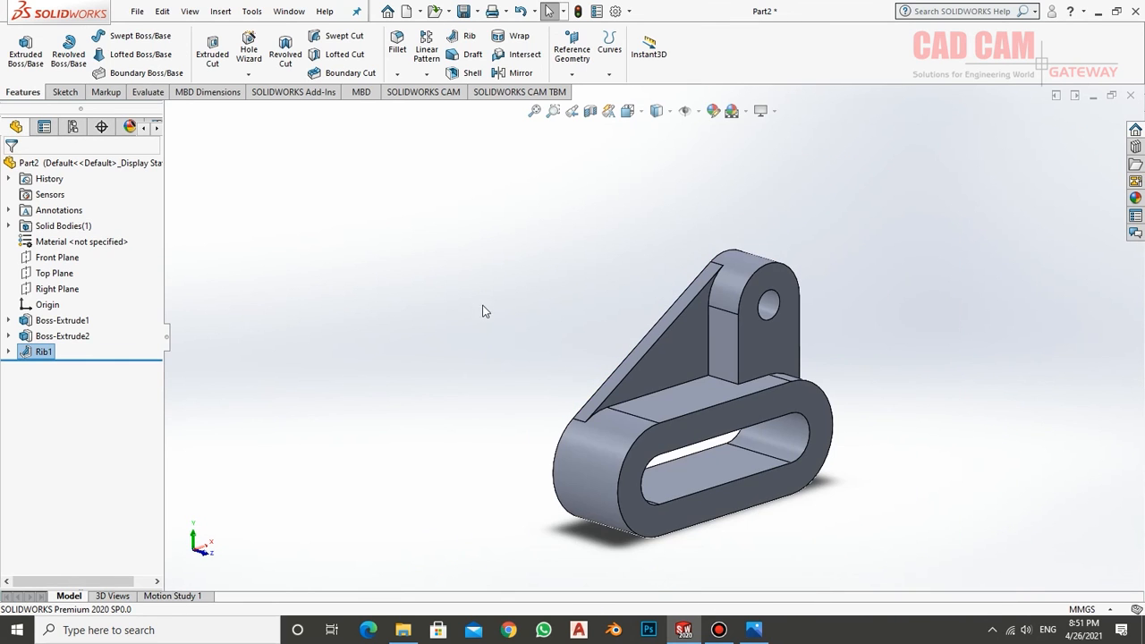
middle_click_drag(480, 309, 581, 424)
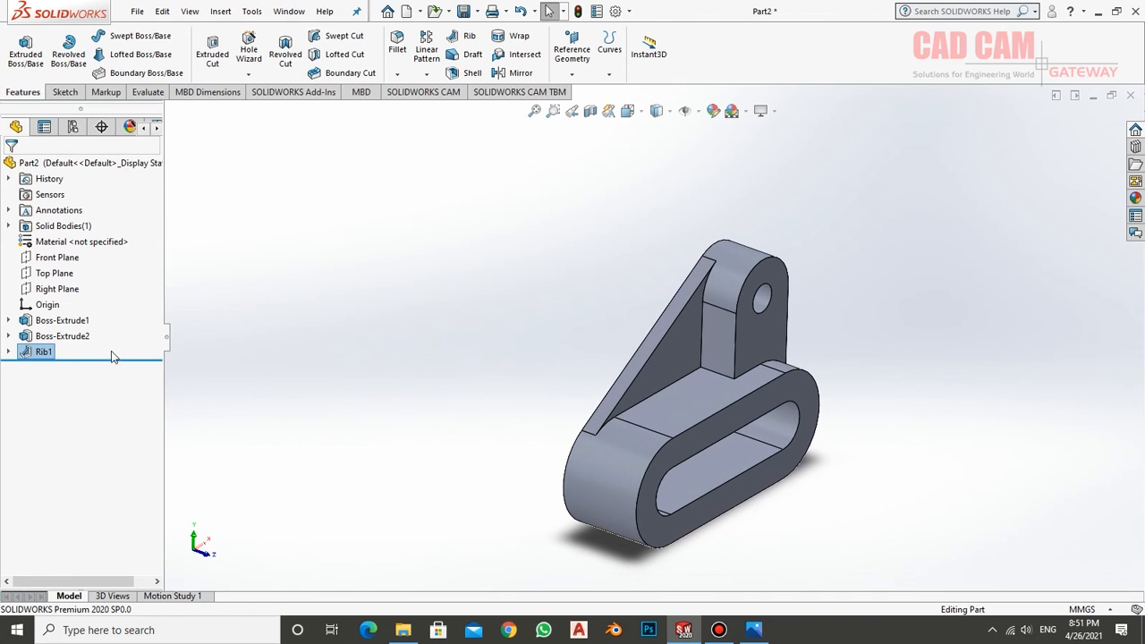
- Edit the rib feature and set its thickness to 22 mm, keeping the extrusion direction parallel to the sketch
right_click(39, 358)
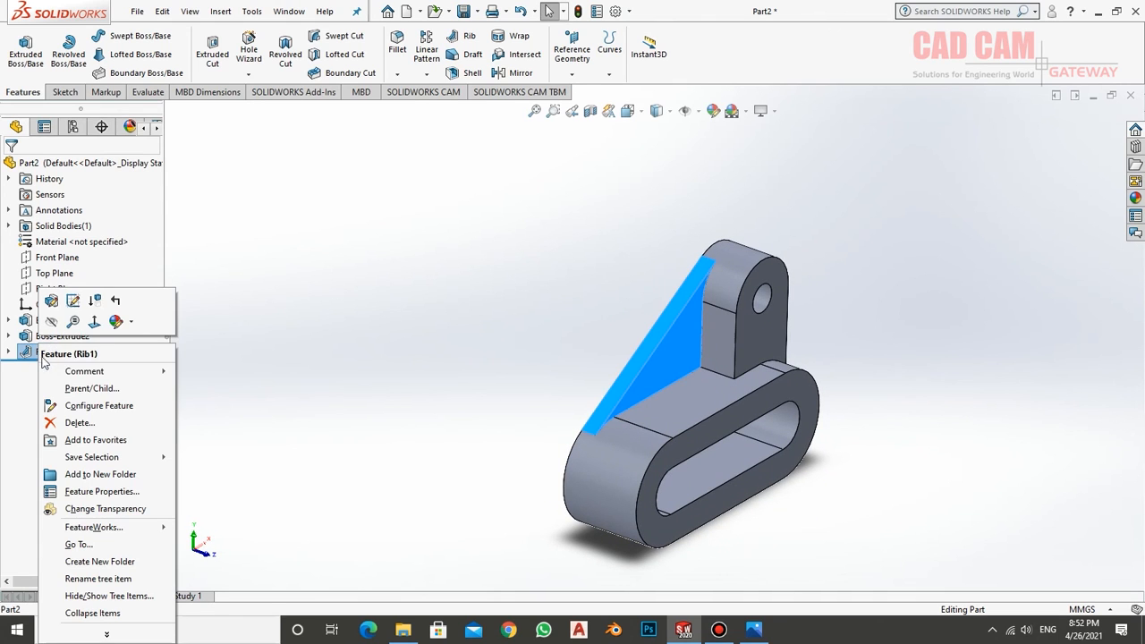
left_click(50, 304)
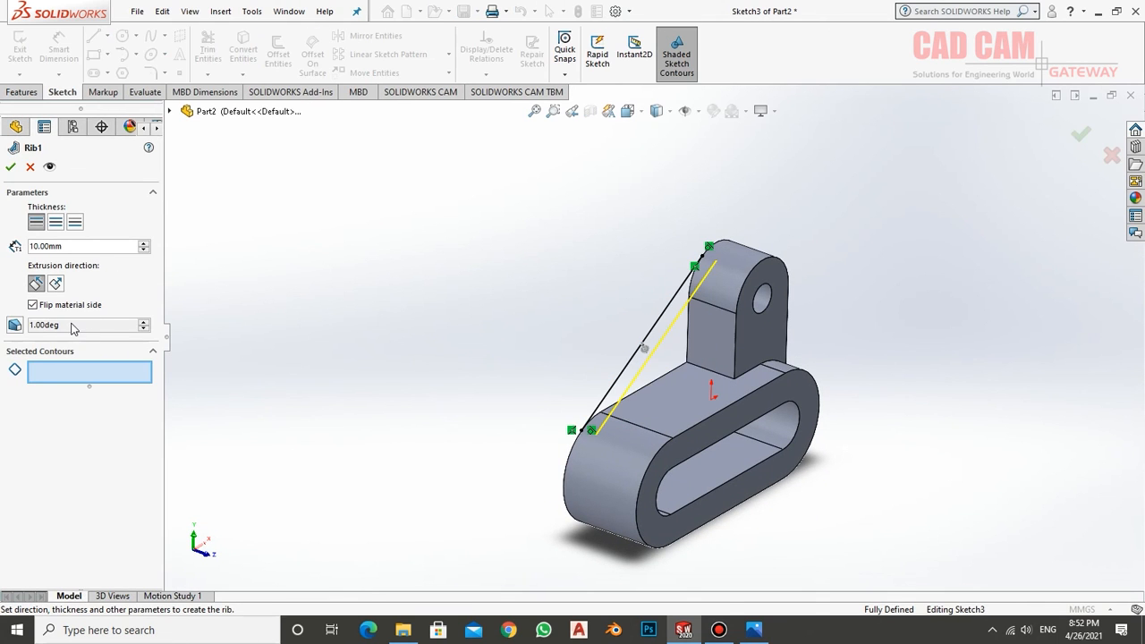
left_click_drag(64, 247, 2, 250)
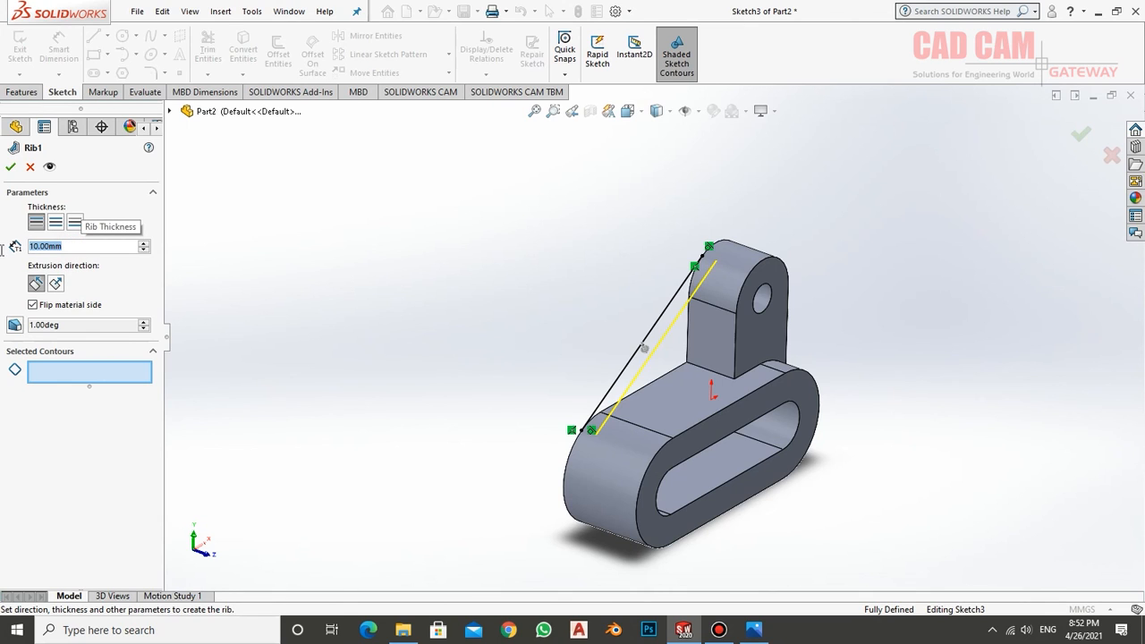
type("22")
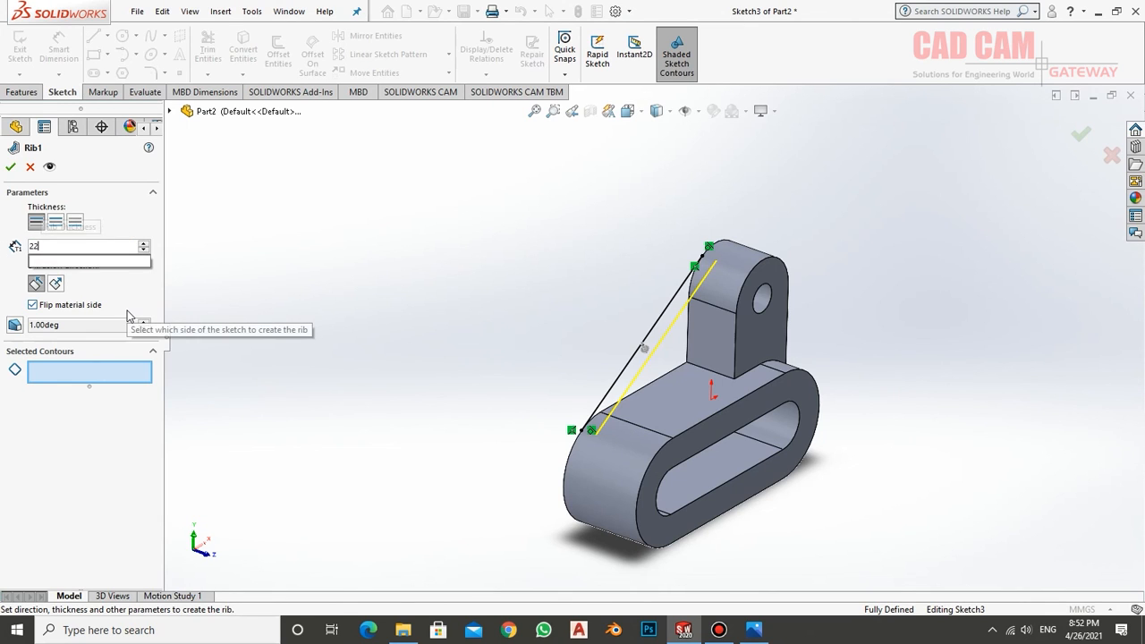
key("Return")
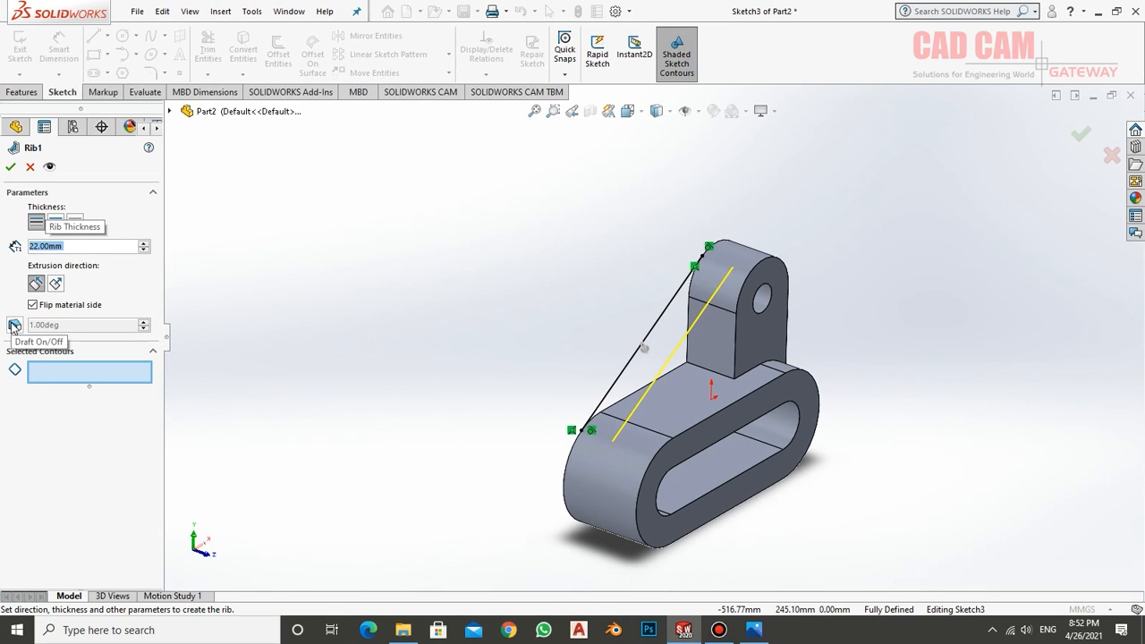
left_click(56, 283)
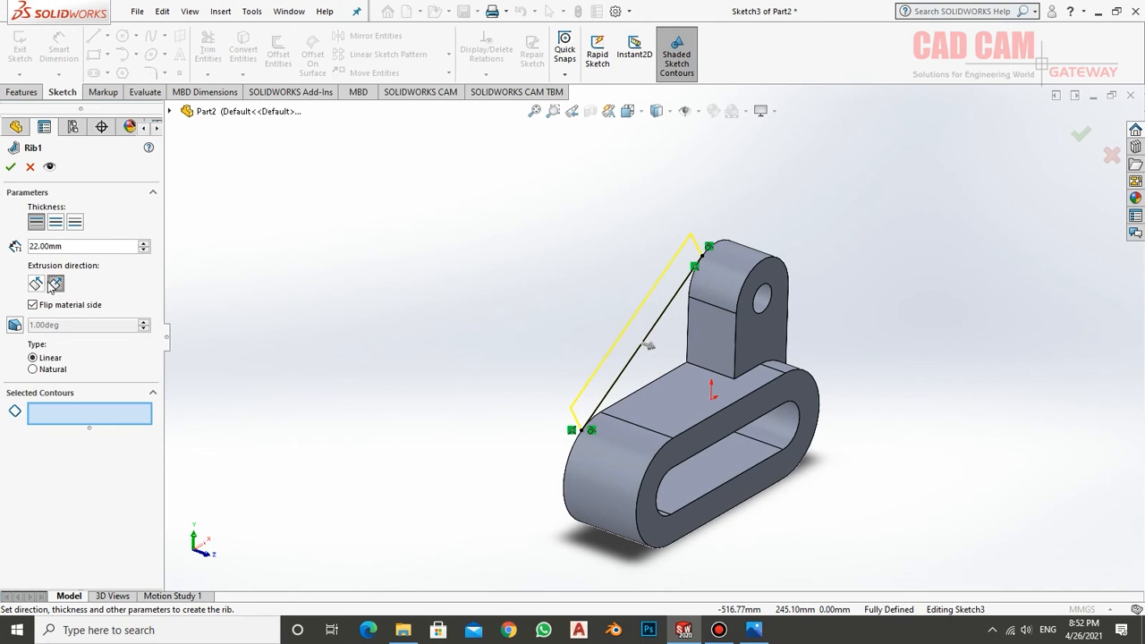
left_click(37, 284)
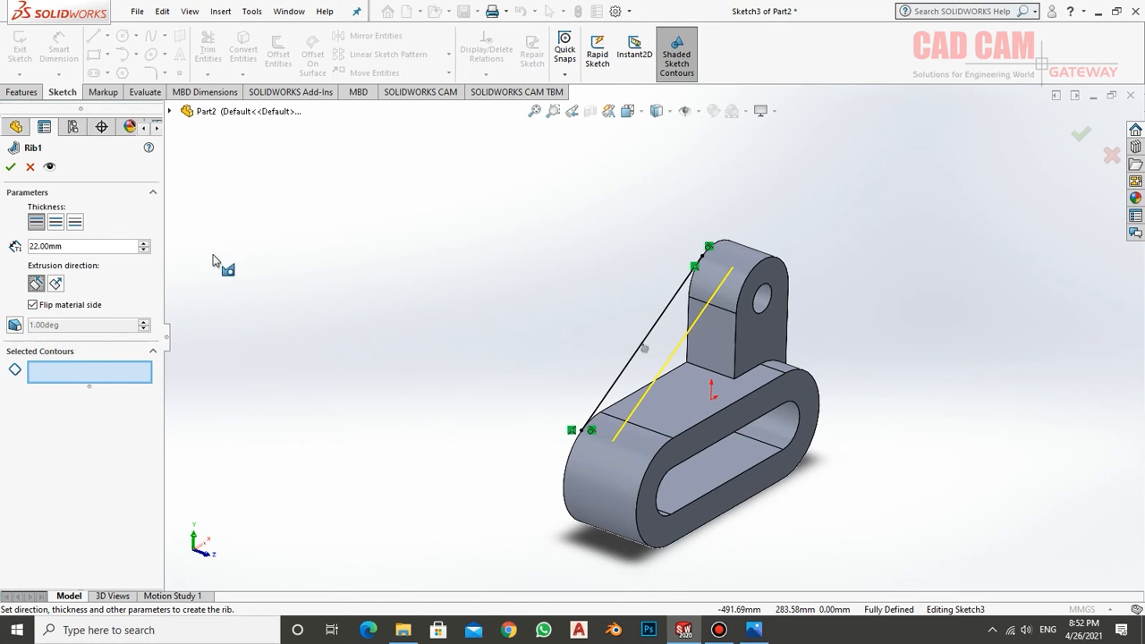
left_click(10, 167)
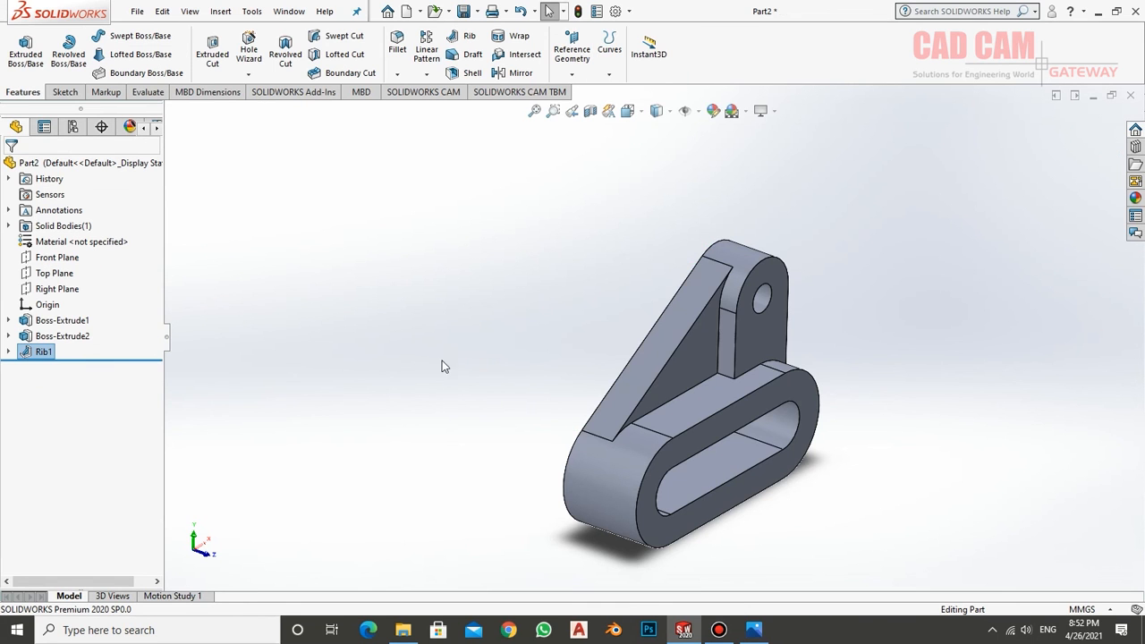
- Fillet the inner corner edge between the lug and the slotted body's flat upper face with a 15 mm radius
middle_click_drag(500, 424, 486, 306)
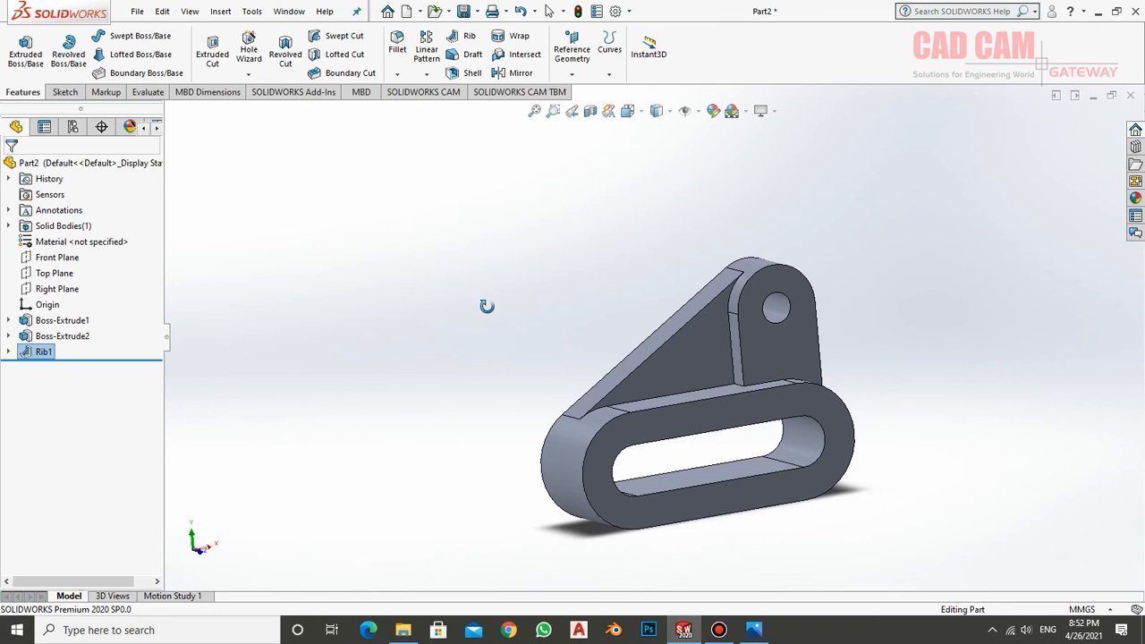
scroll(735, 384, "down", 5)
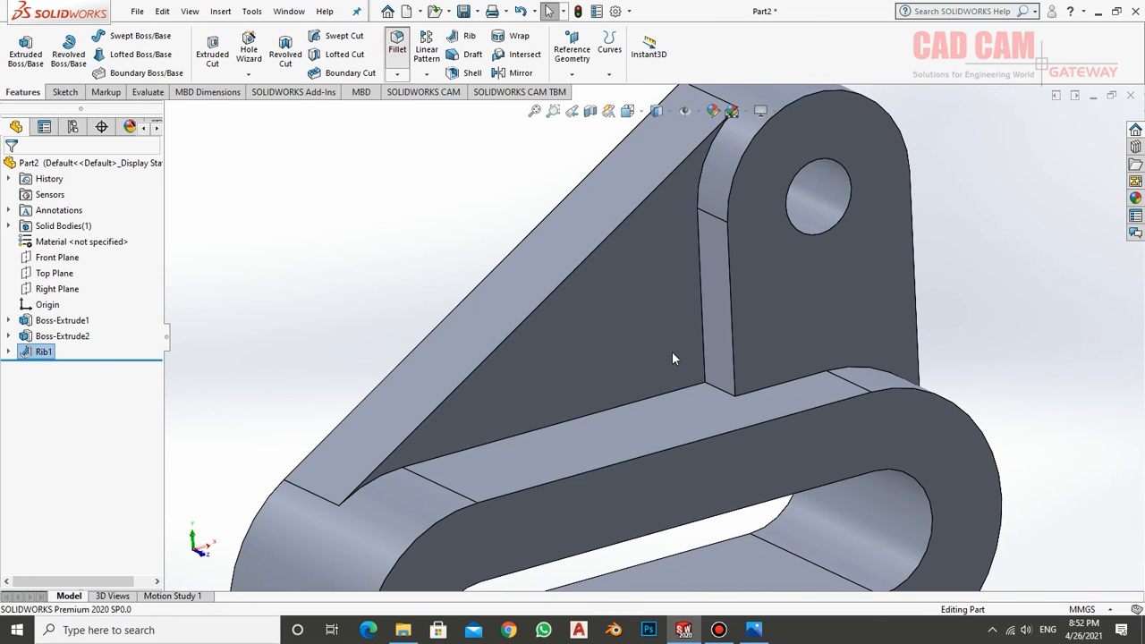
left_click(723, 391)
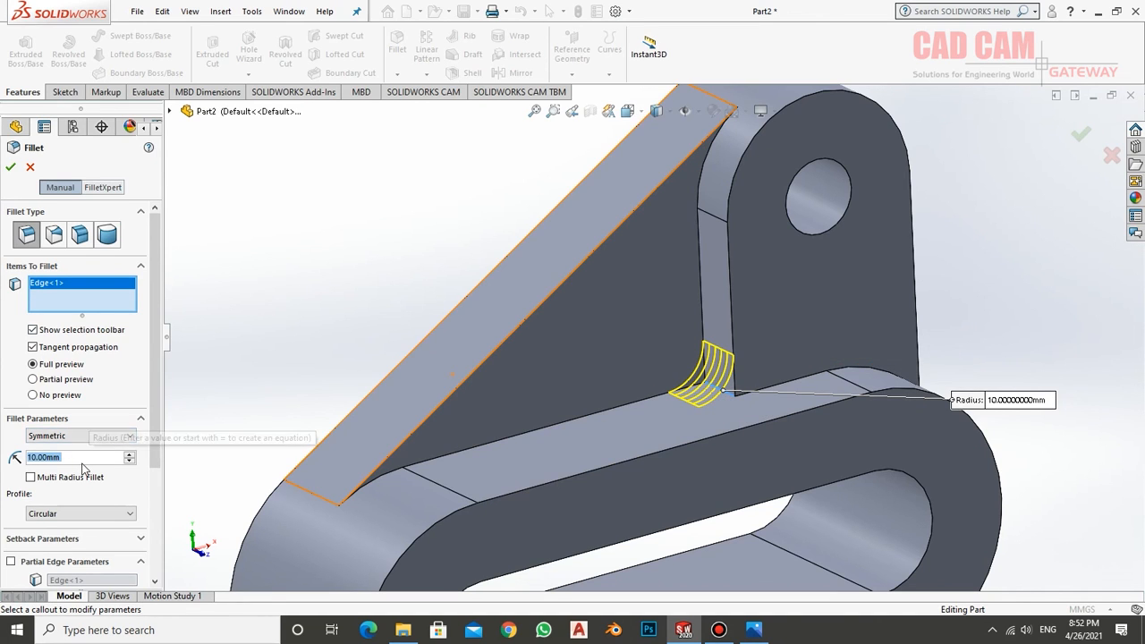
type("15")
key("Return")
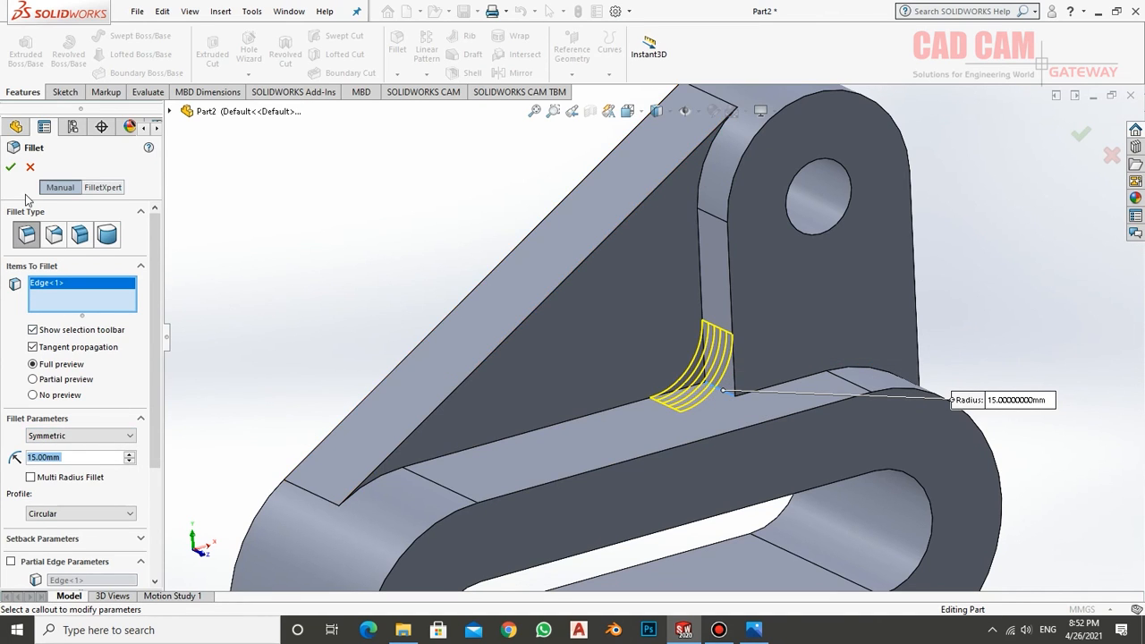
left_click(11, 168)
key("f")
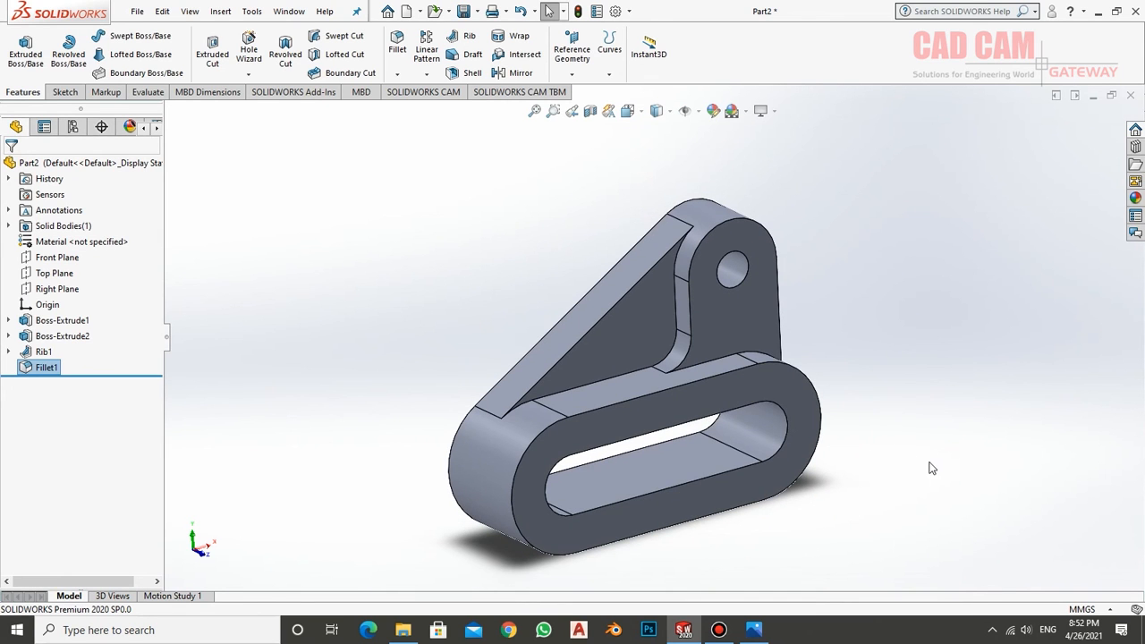
- Compare the finished bracket model with the isometric view in the reference drawing 3.jpg in Photos
middle_click_drag(929, 467, 892, 526)
scroll(740, 450, "down", 1)
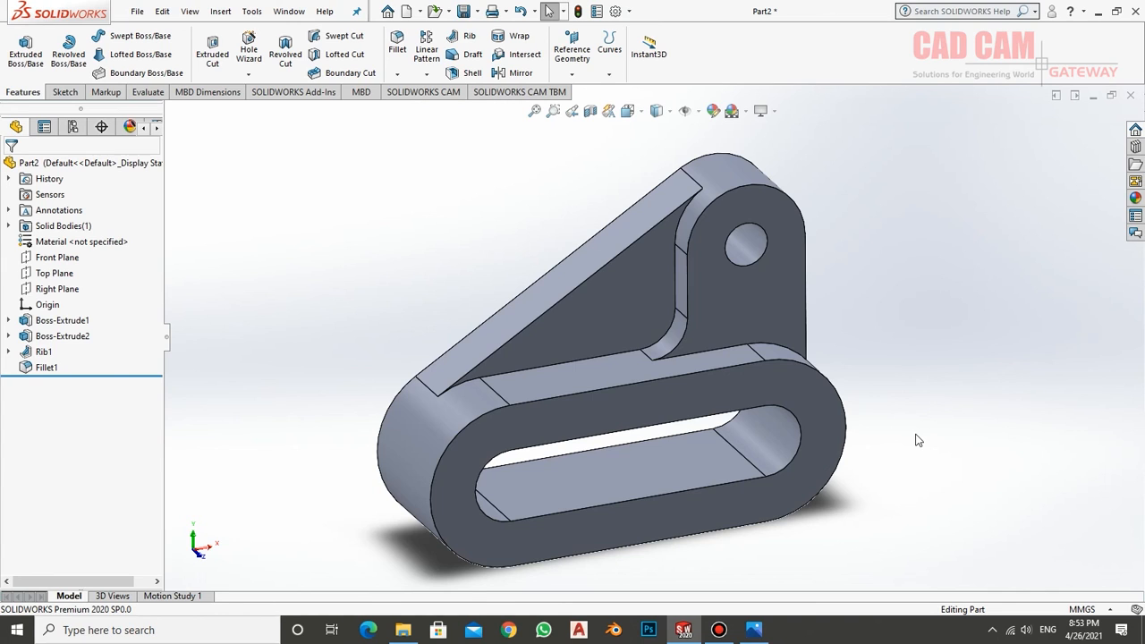
left_click(754, 630)
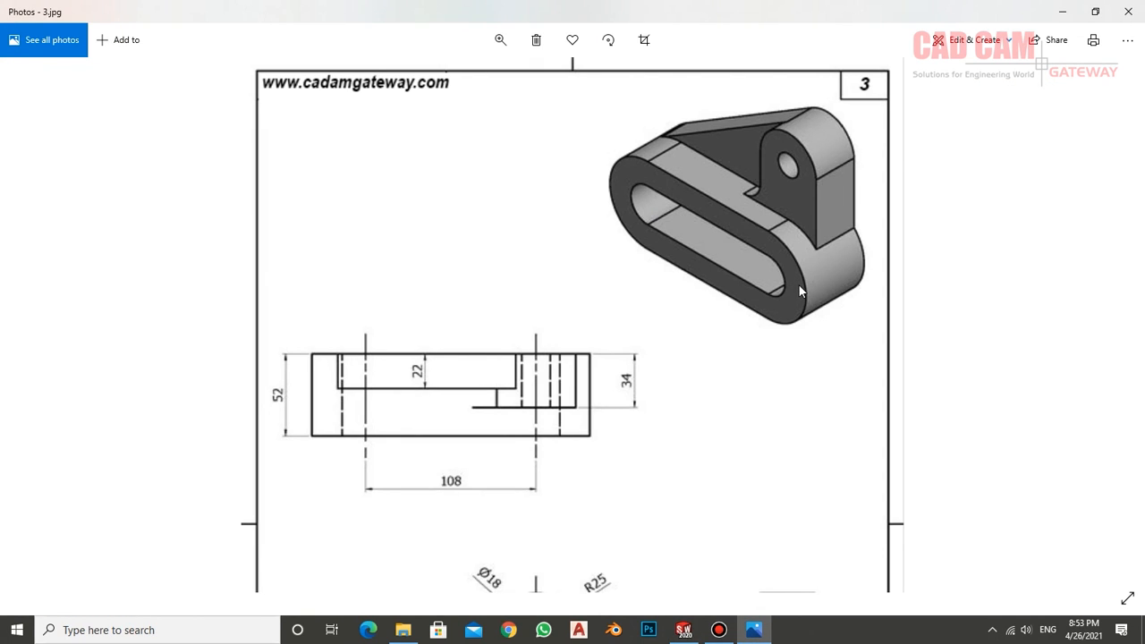
left_click(683, 630)
middle_click_drag(677, 494, 565, 353)
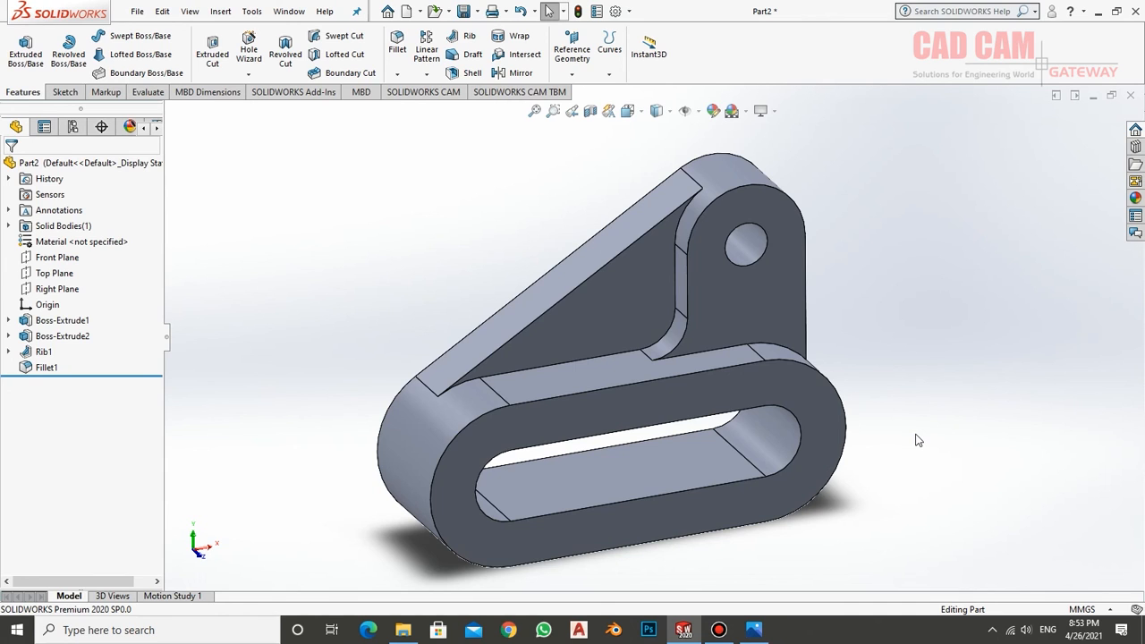
left_click(754, 629)
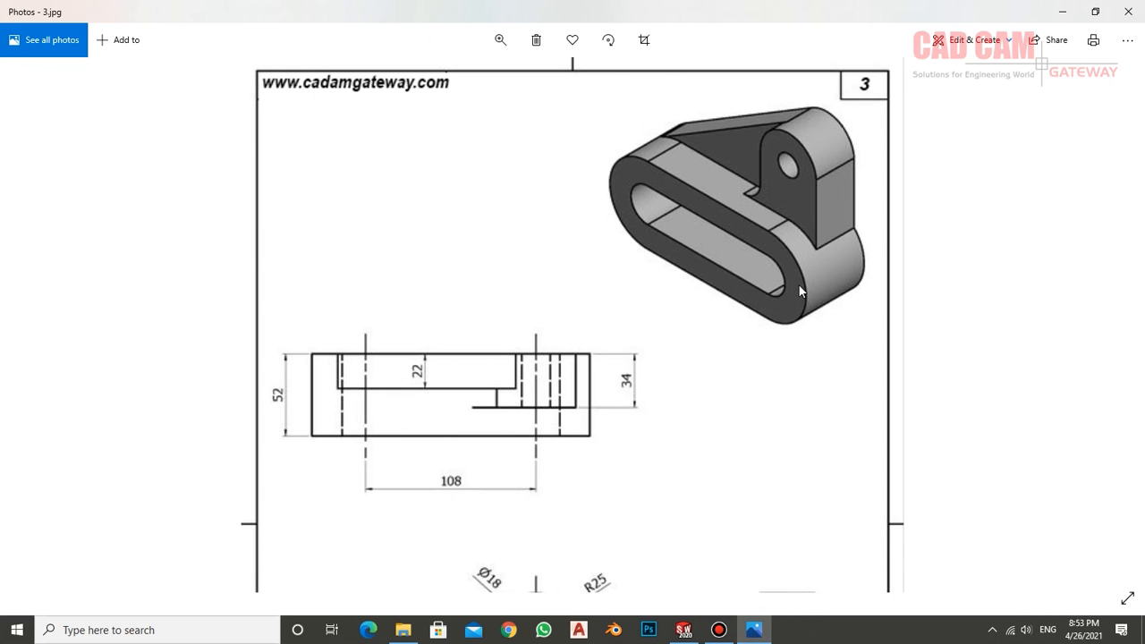
left_click(683, 629)
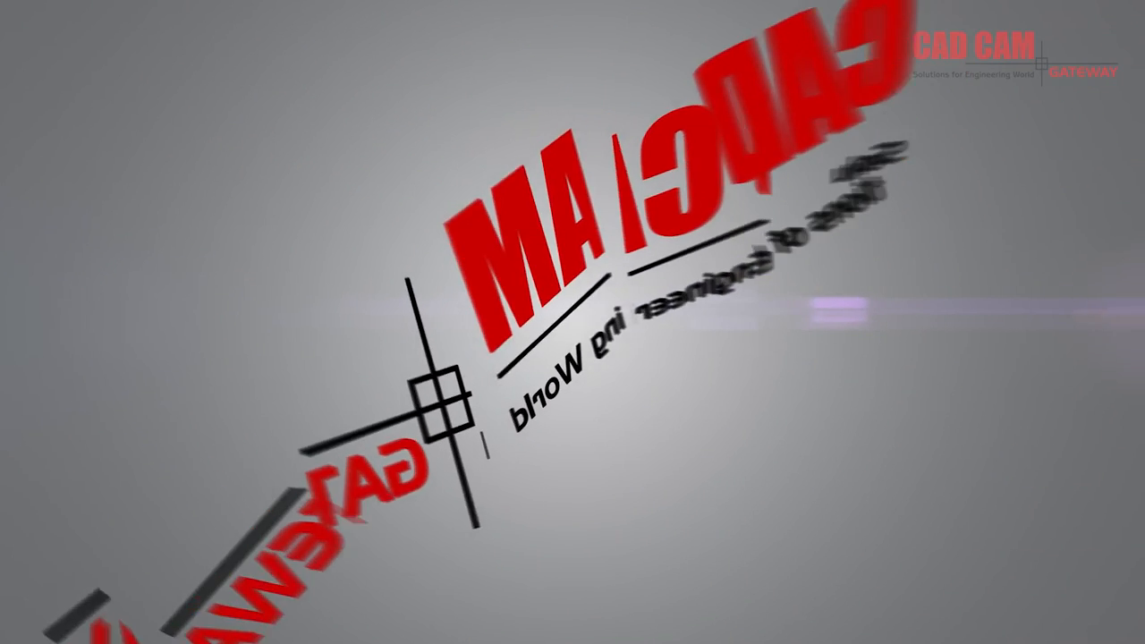